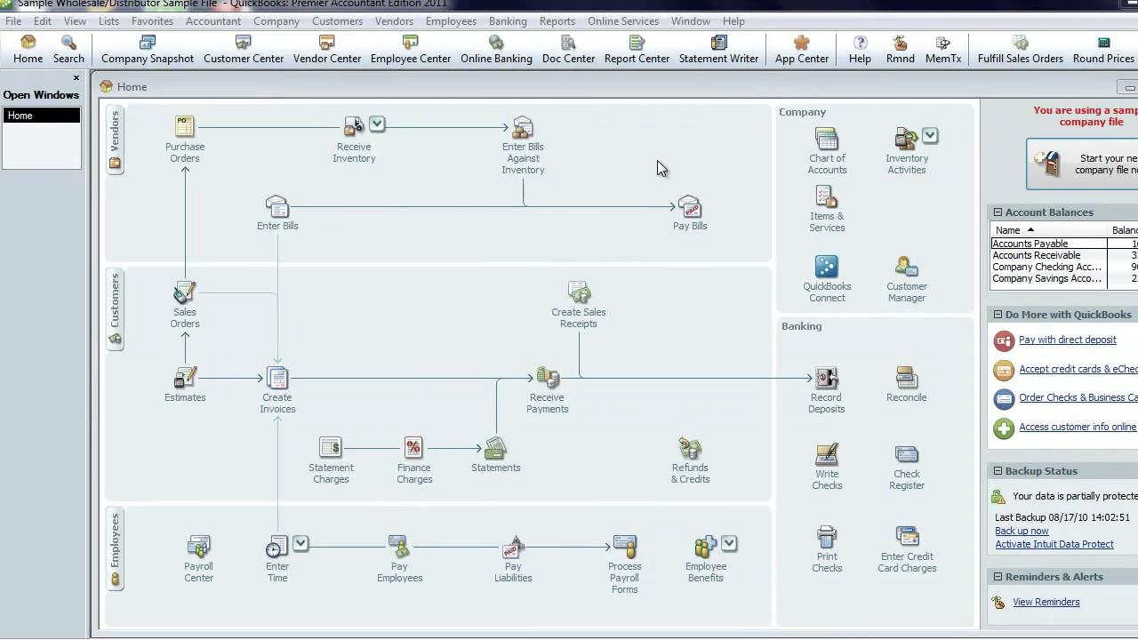
Open the standard Profit & Loss report from the Company & Financial reports.
click(557, 21)
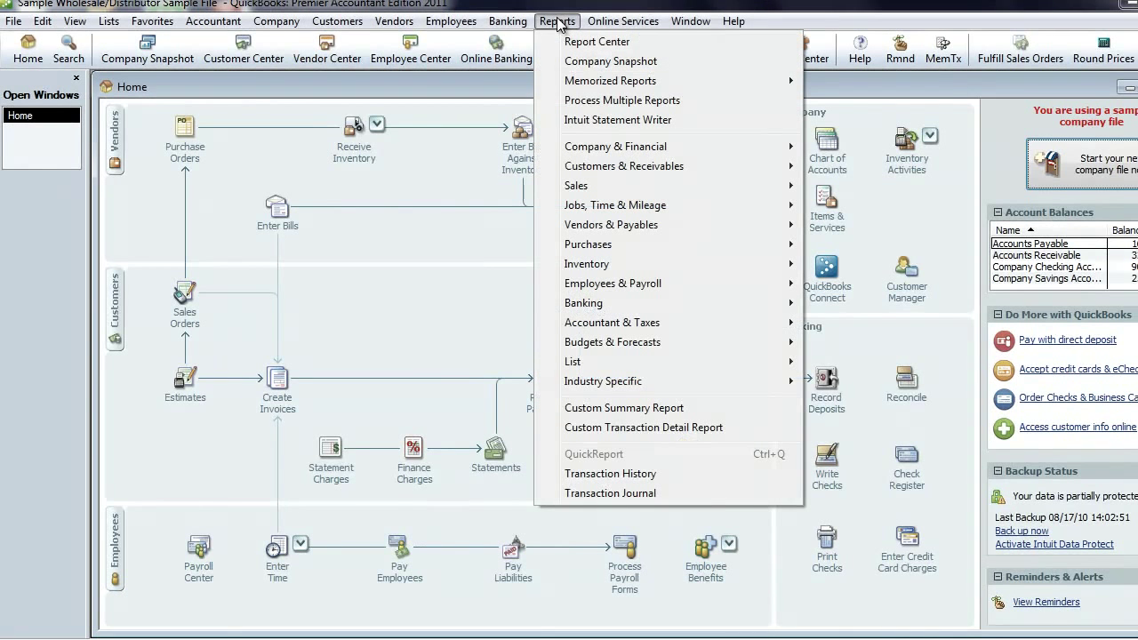
mouse_move(655, 149)
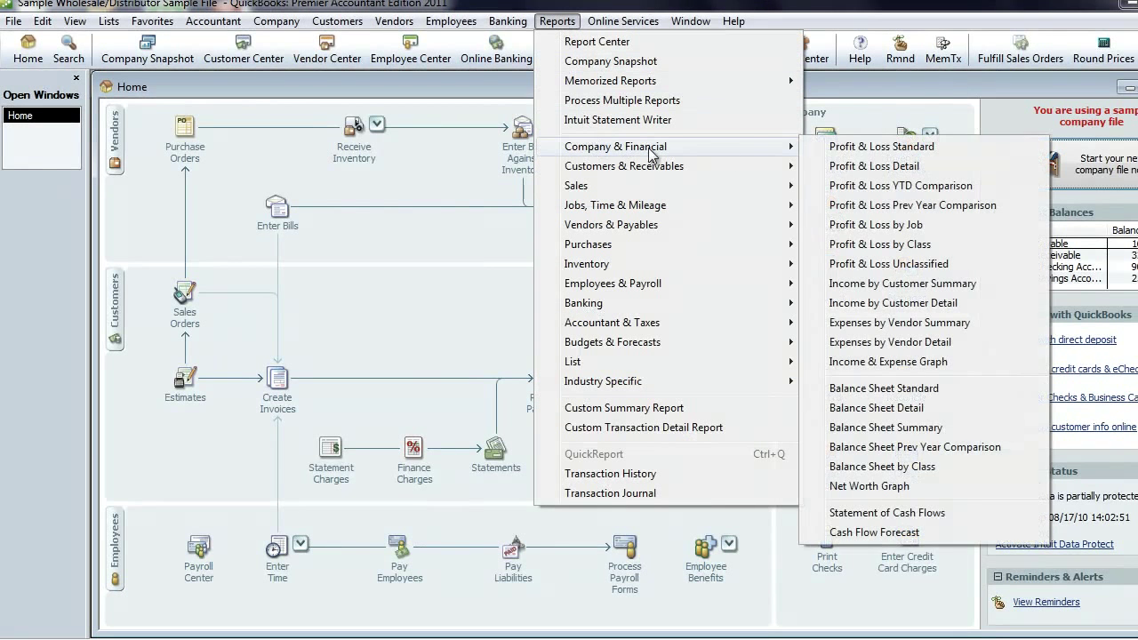
click(852, 153)
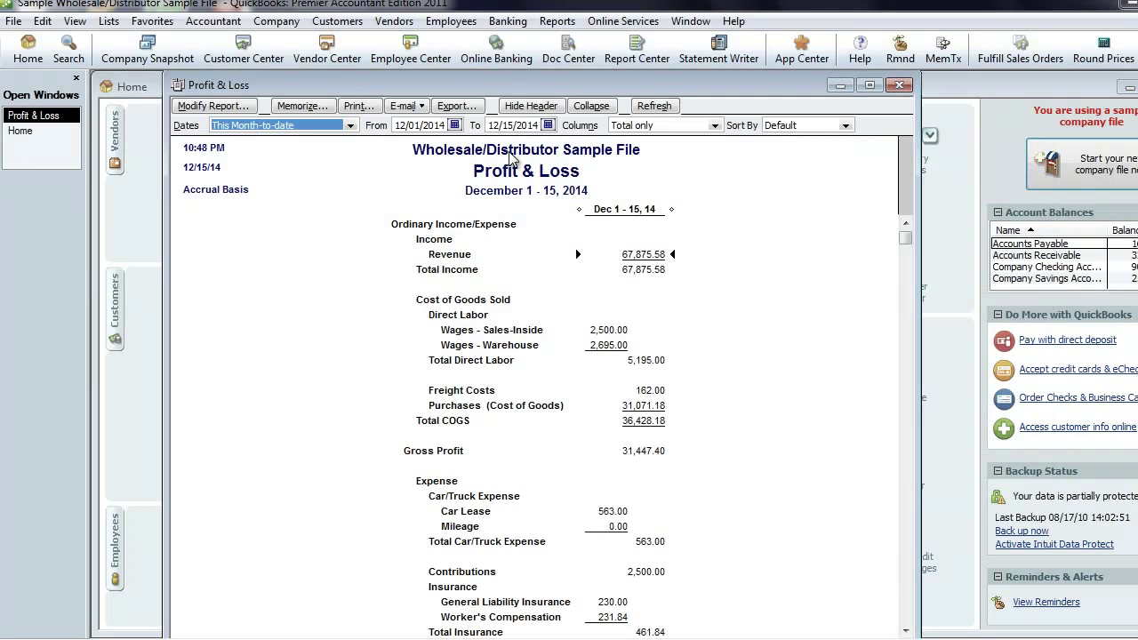
Modify the Profit & Loss report's date range to run from 12/15/2013 to 12/15/2014.
click(227, 107)
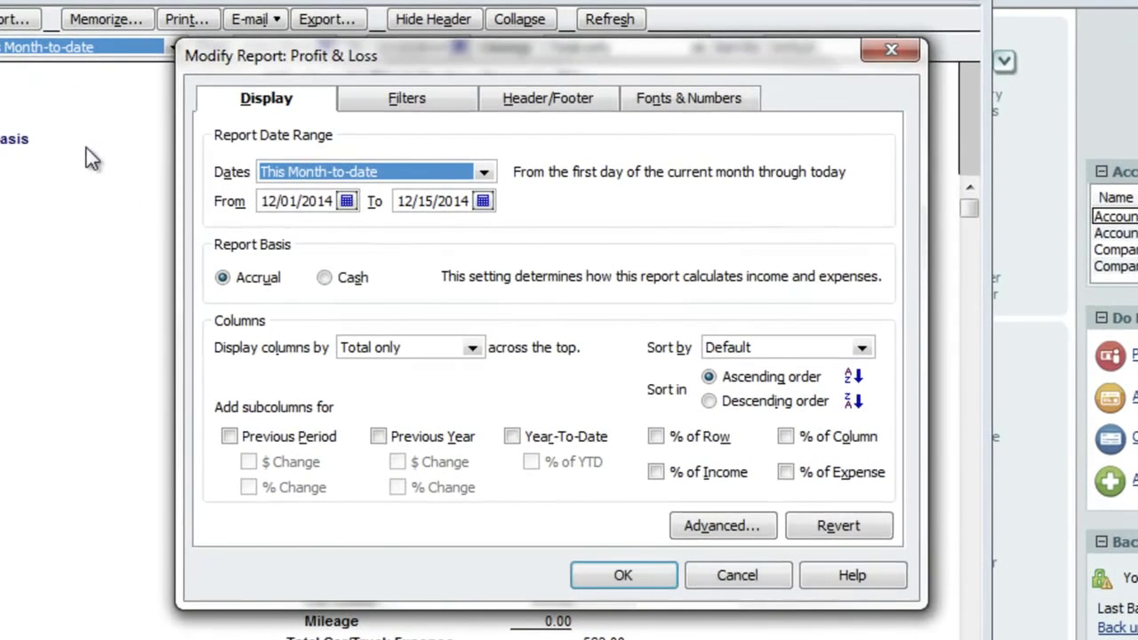
click(484, 173)
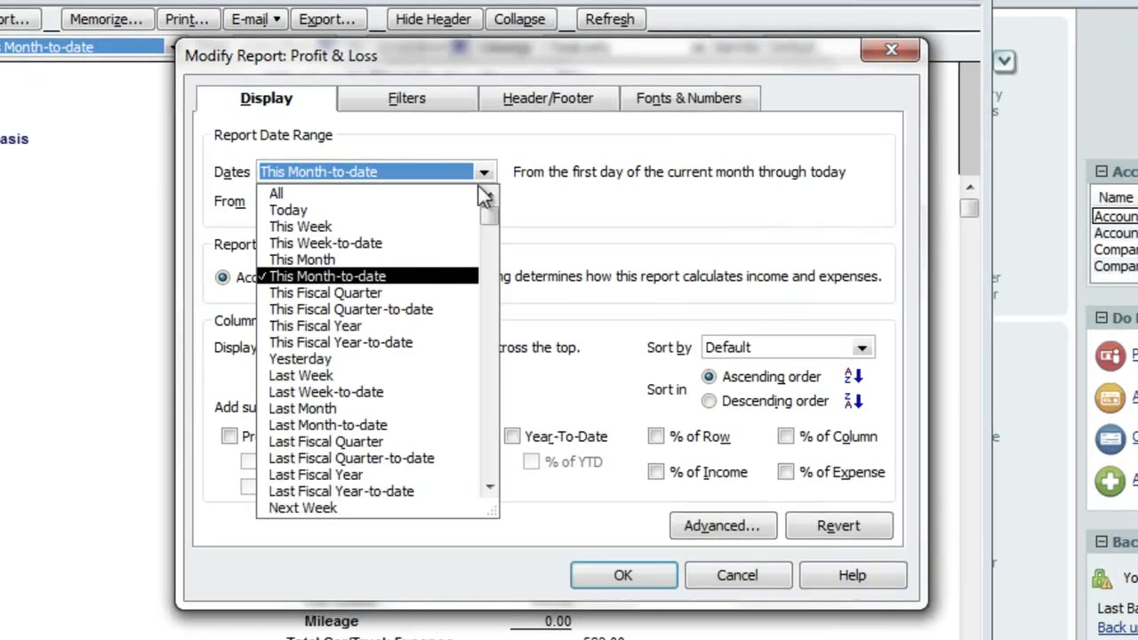
click(405, 340)
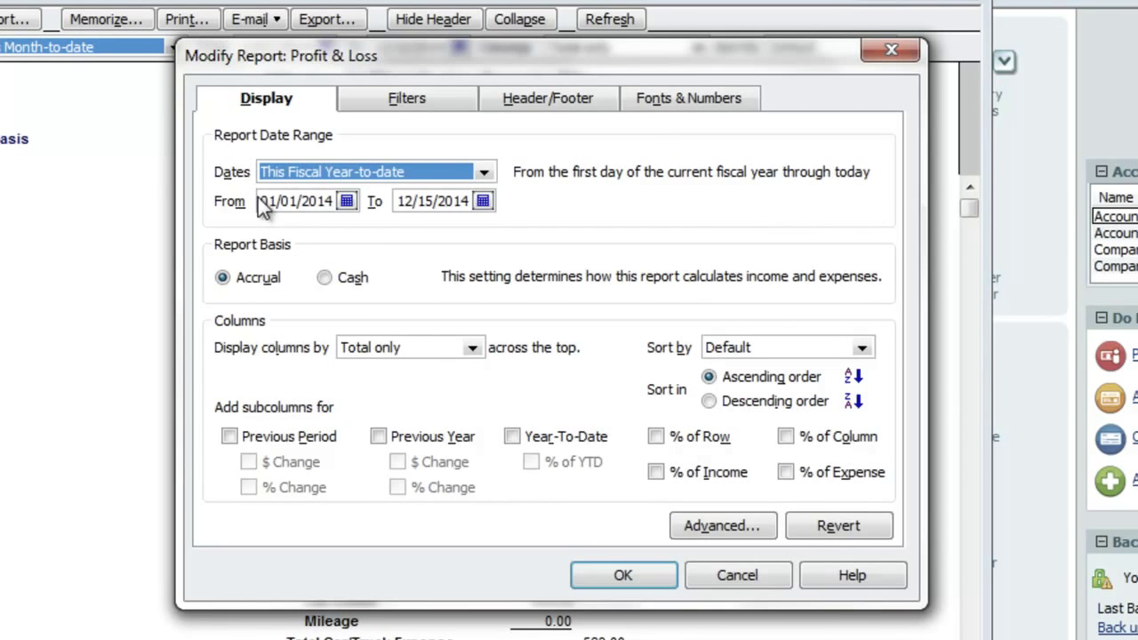
drag(264, 199, 399, 220)
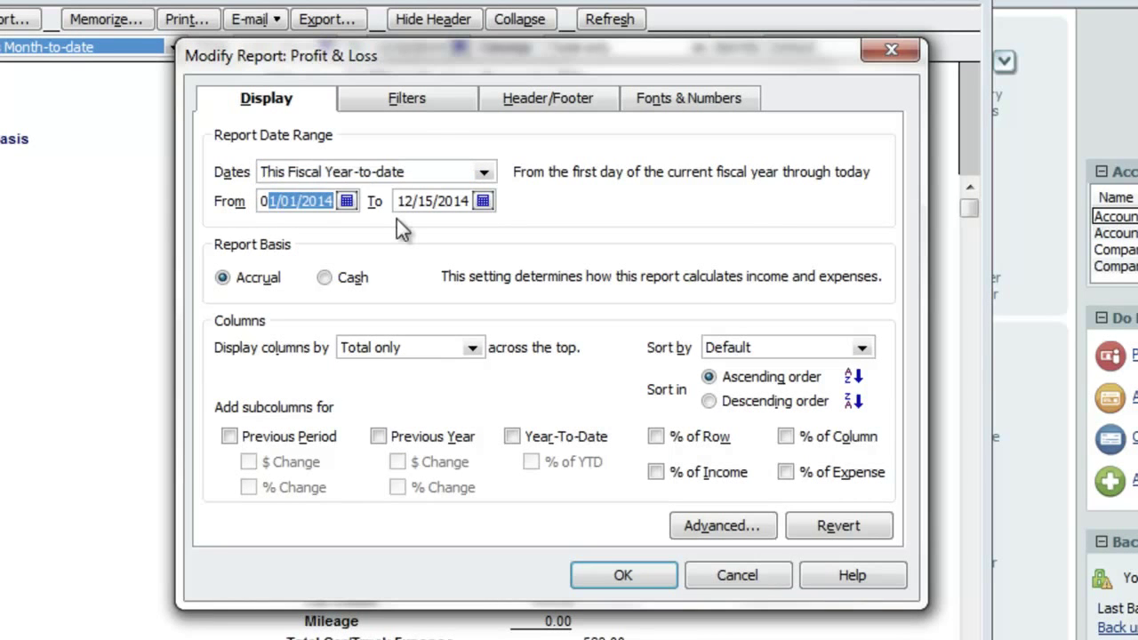
key(BackSpace)
key(BackSpace)
text(12.15)
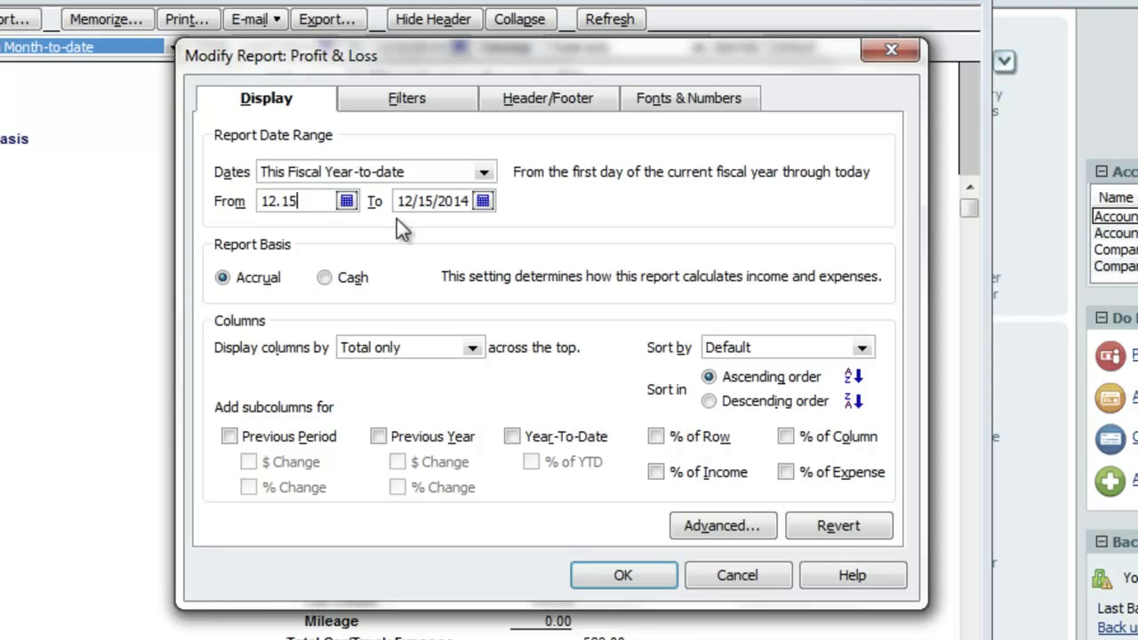
text(.13)
key(Tab)
key(Tab)
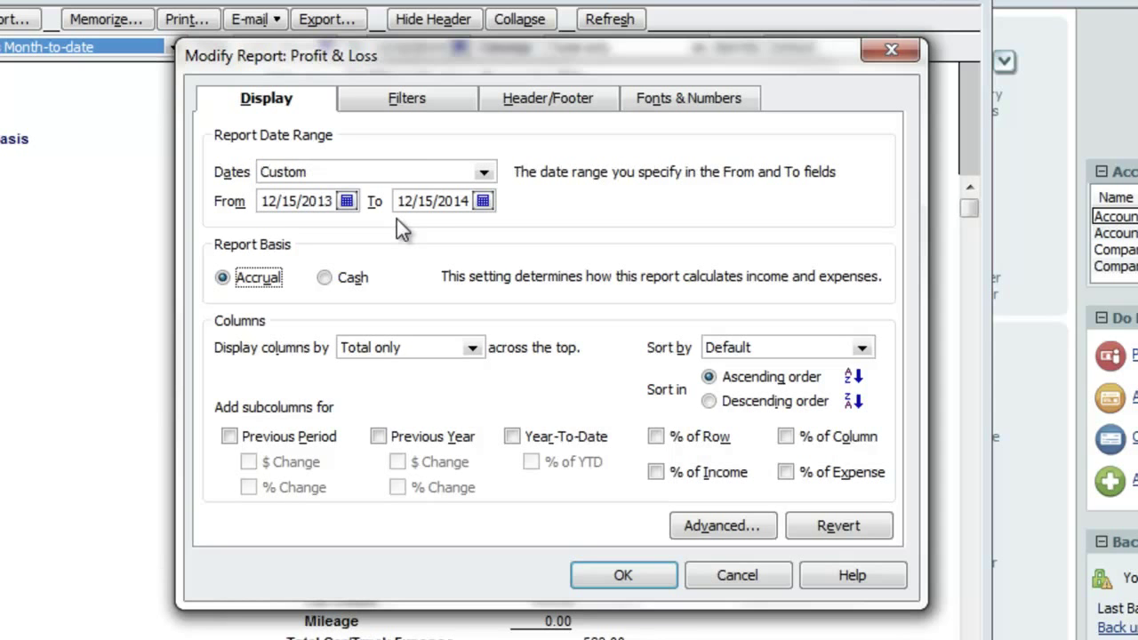
Add a % of Income subcolumn to the report and export it to a new Excel workbook.
click(656, 472)
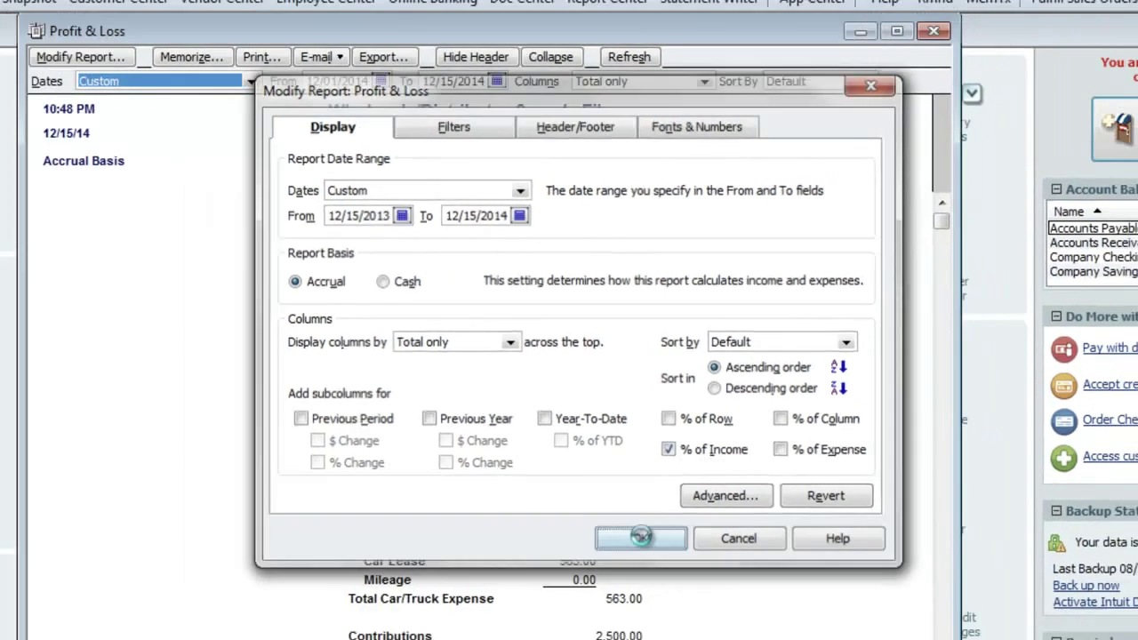
click(625, 577)
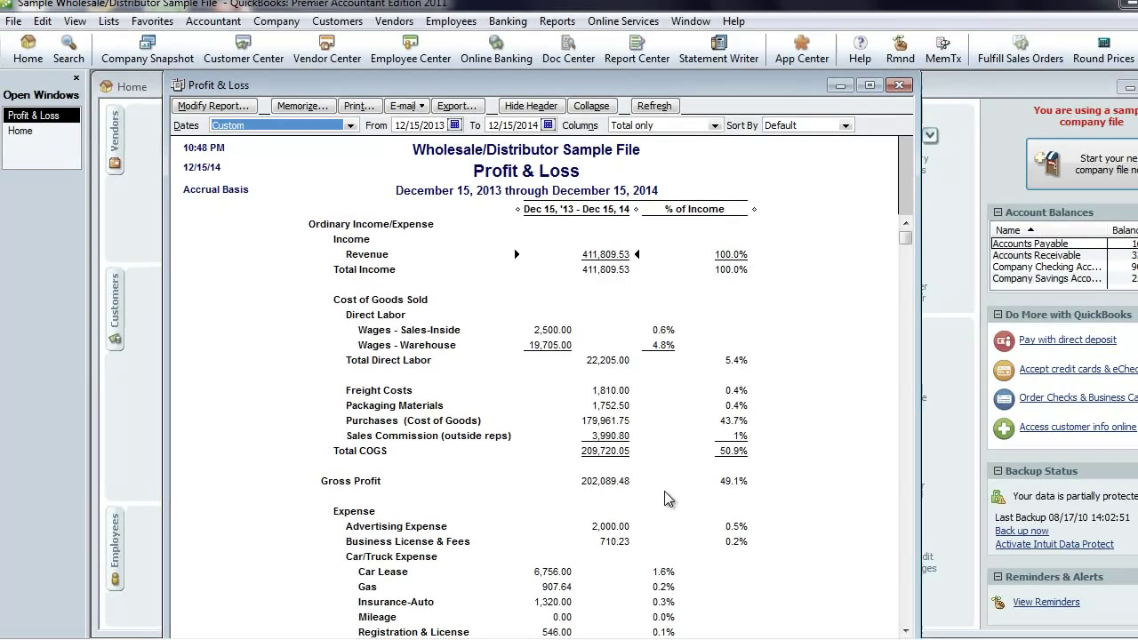
click(467, 106)
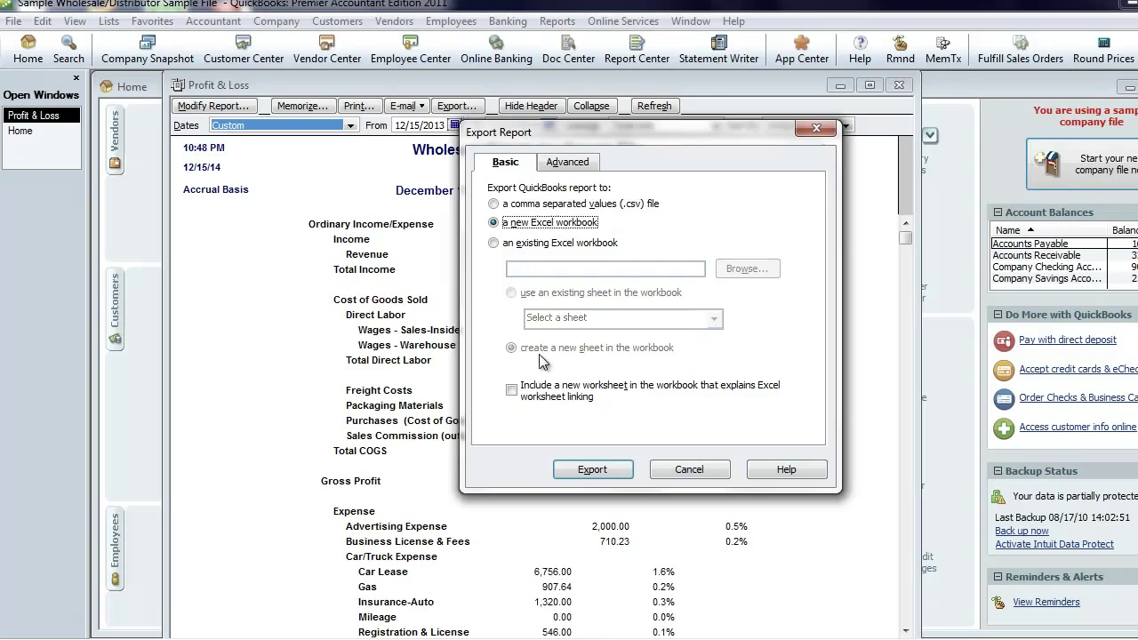
click(578, 469)
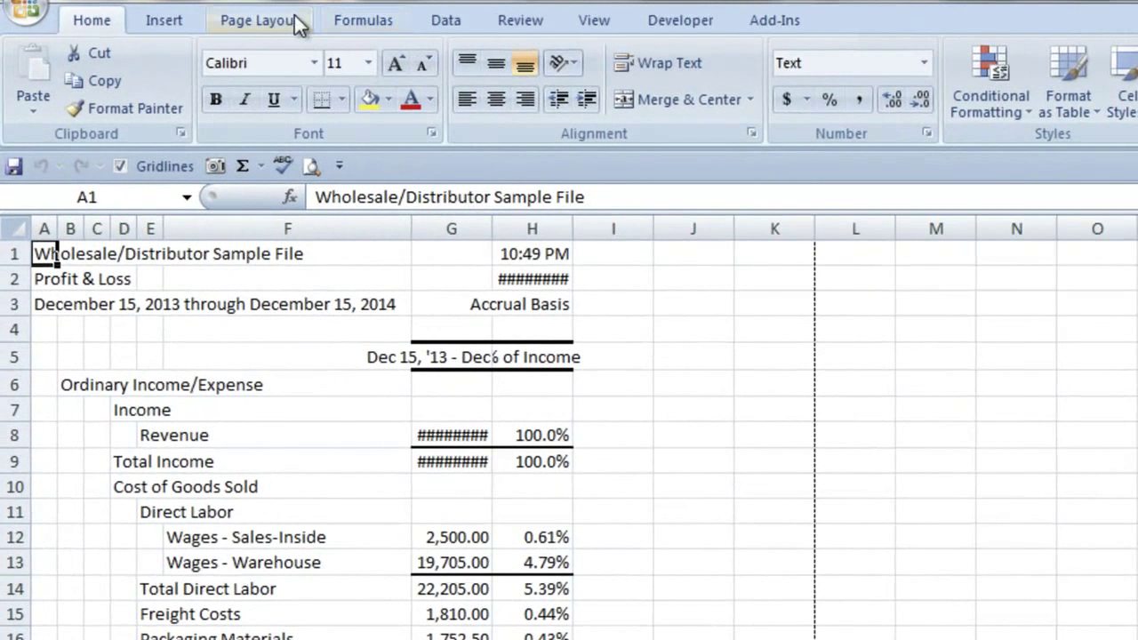
Scale the exported sheet to print 1 page wide and 1 page tall.
click(294, 16)
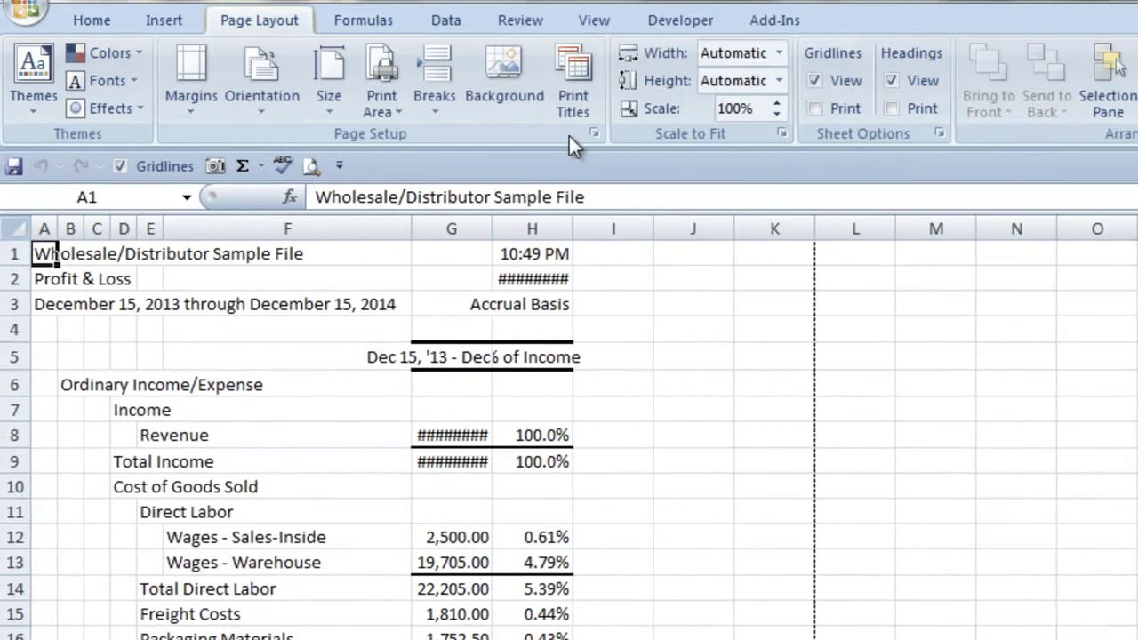
click(780, 51)
click(762, 106)
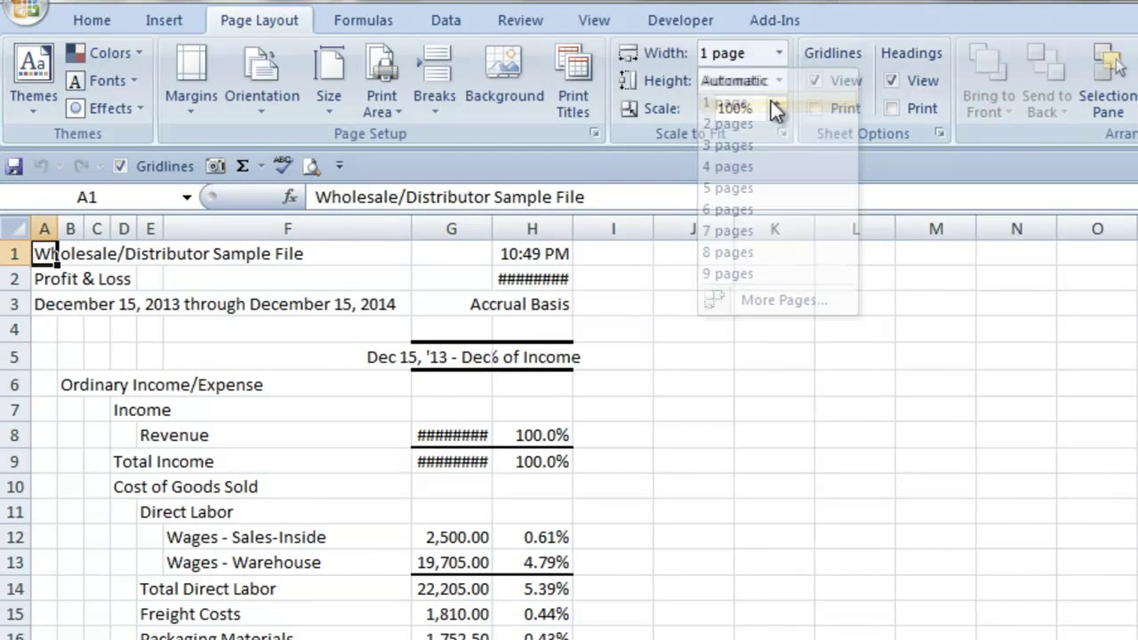
click(778, 80)
click(759, 134)
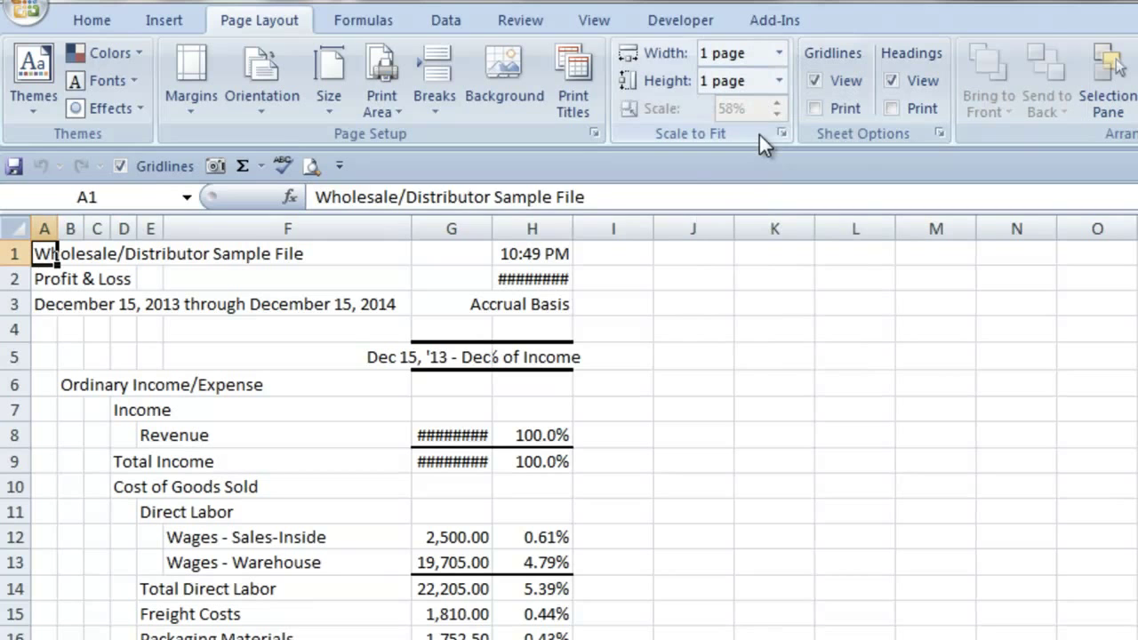
Autofit the widths of columns G and H and clear the time, date and basis entries in H1:H3.
click(487, 227)
drag(487, 228, 528, 229)
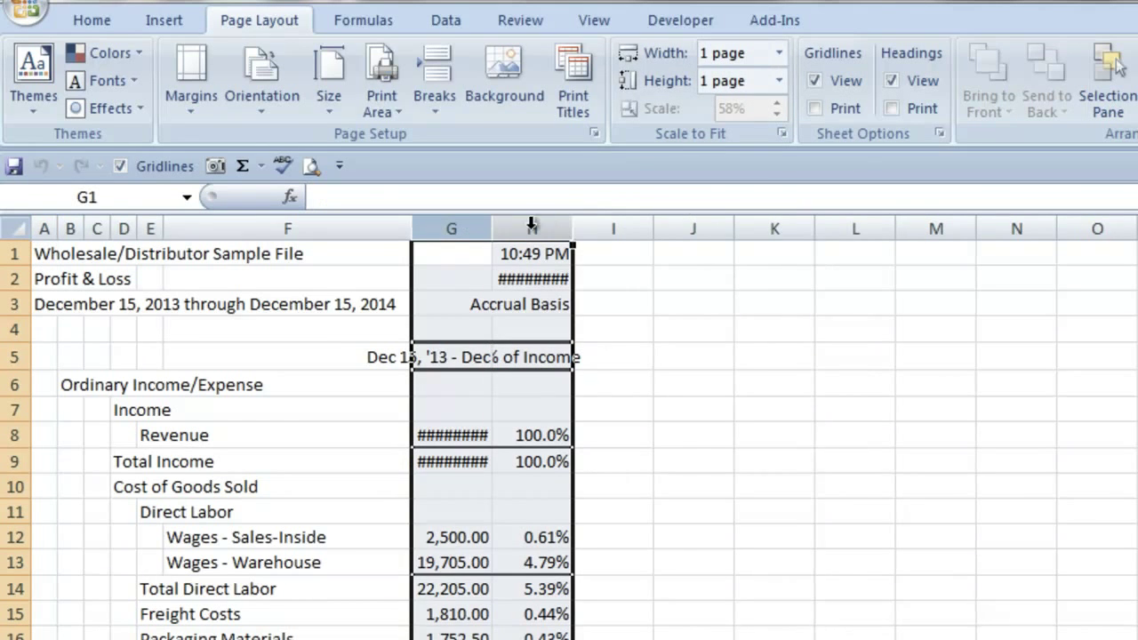
double_click(494, 228)
drag(642, 253, 638, 303)
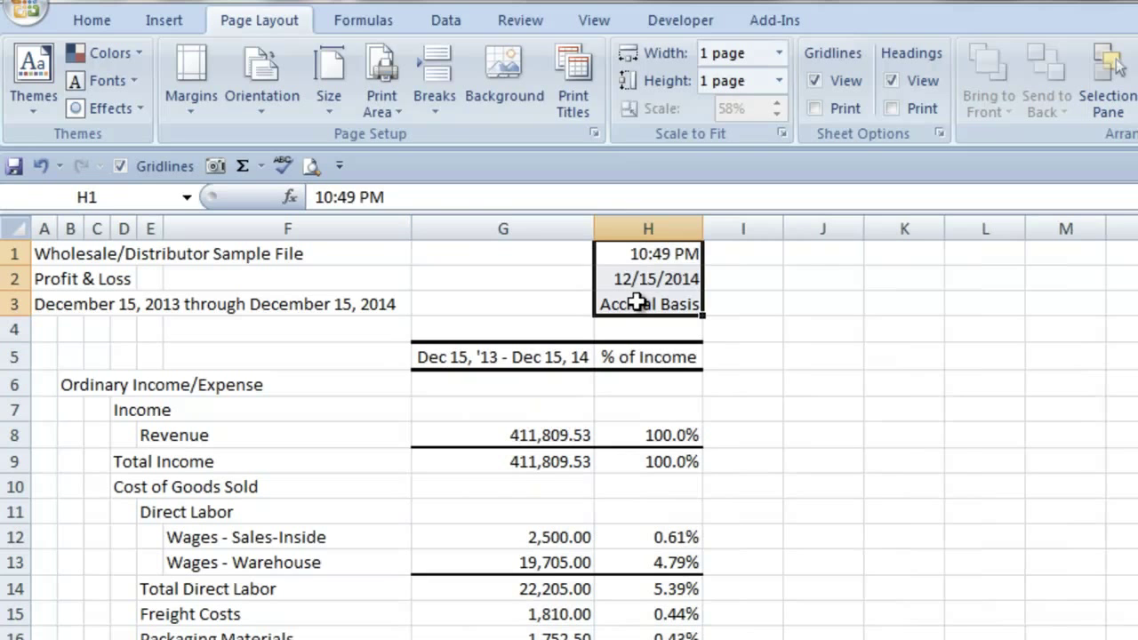
key(Delete)
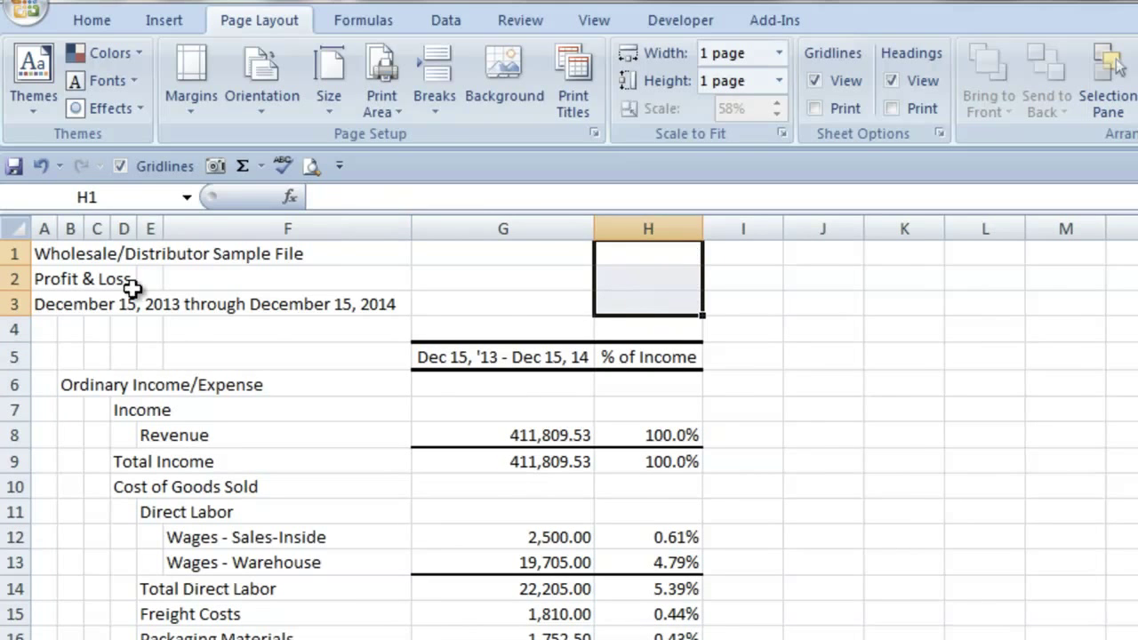
Merge columns A through F across each row so every account label occupies one cell.
drag(43, 224, 378, 223)
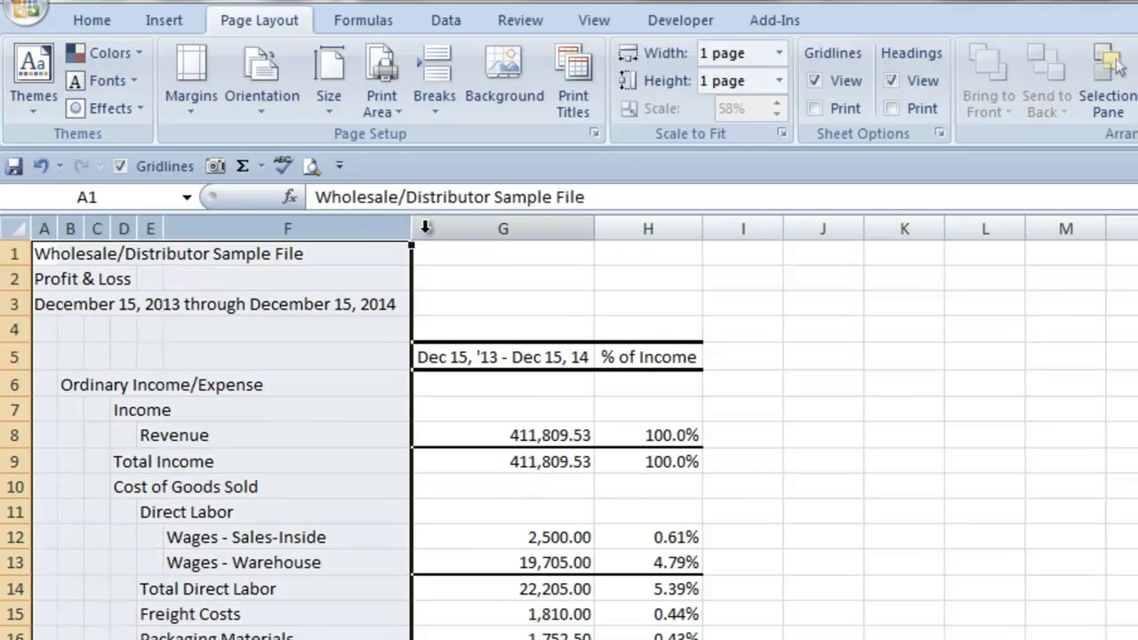
click(91, 19)
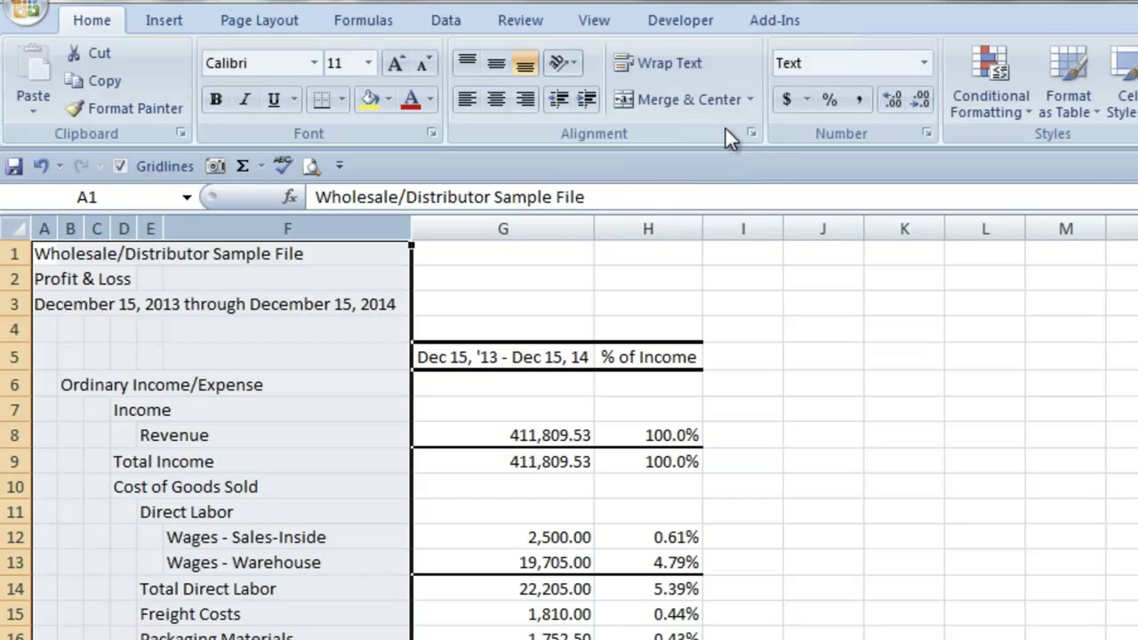
click(750, 99)
click(731, 160)
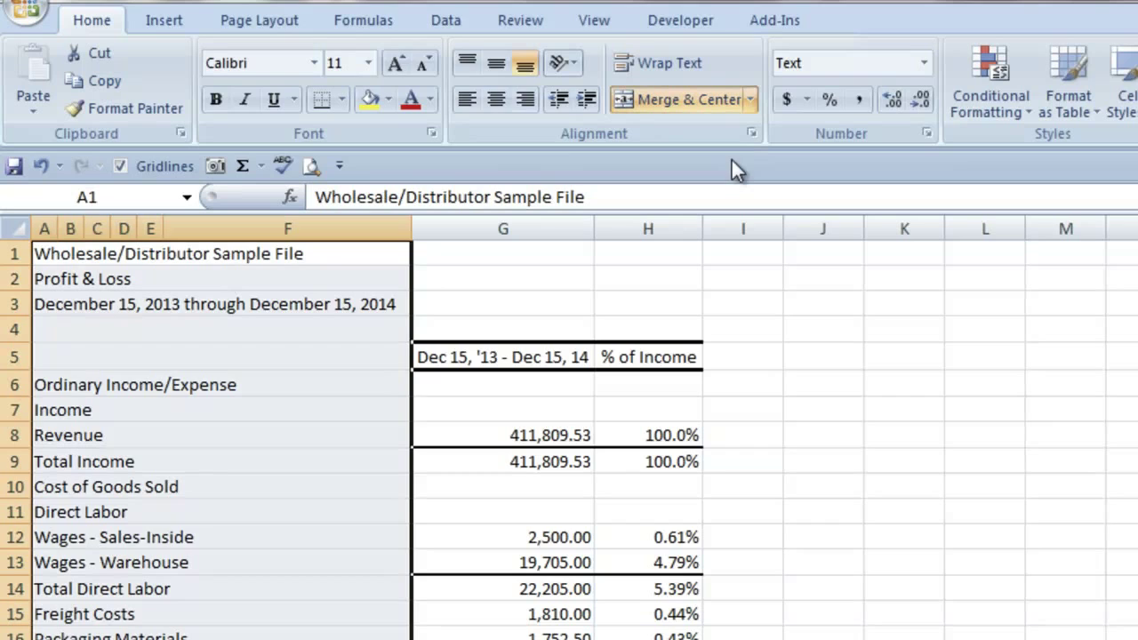
Copy the formatting of G12 onto the amounts column from G5 down to the end of the report.
click(485, 539)
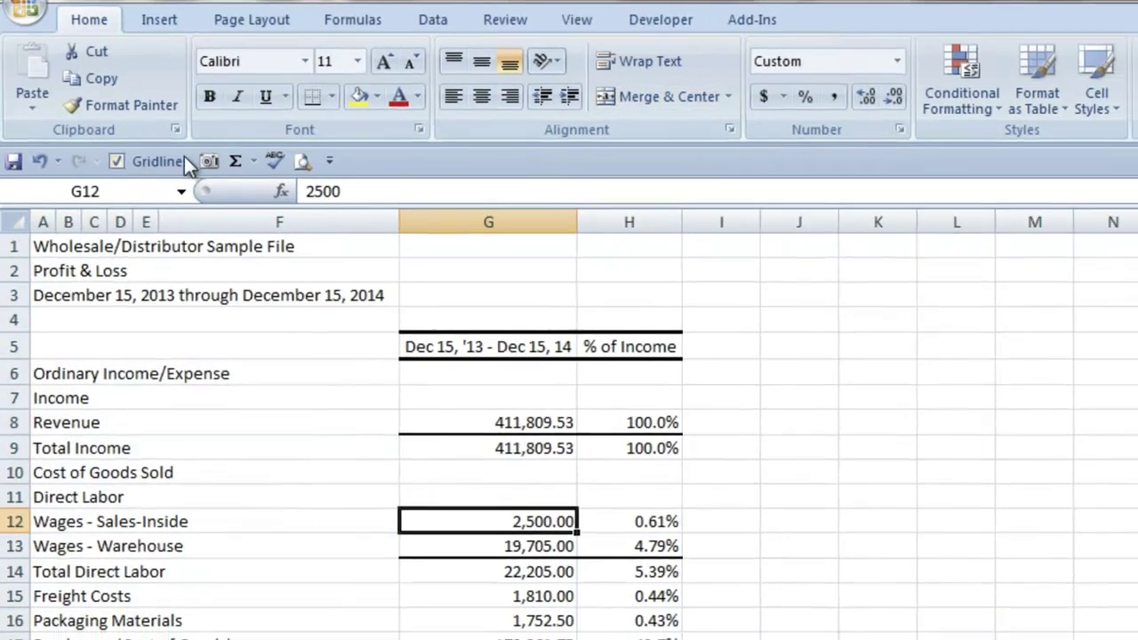
click(107, 105)
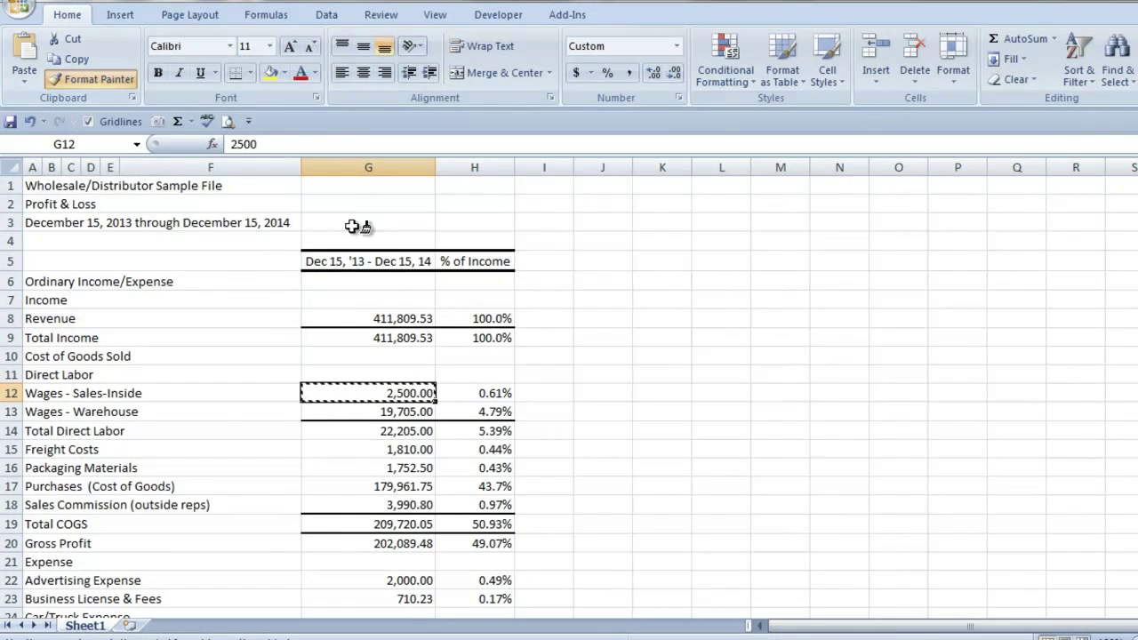
mouse_move(357, 261)
mouse_down()
mouse_move(409, 614)
mouse_move(391, 622)
mouse_move(427, 591)
mouse_move(418, 613)
mouse_move(376, 605)
mouse_move(380, 570)
mouse_up()
scroll(379, 570, up, 19)
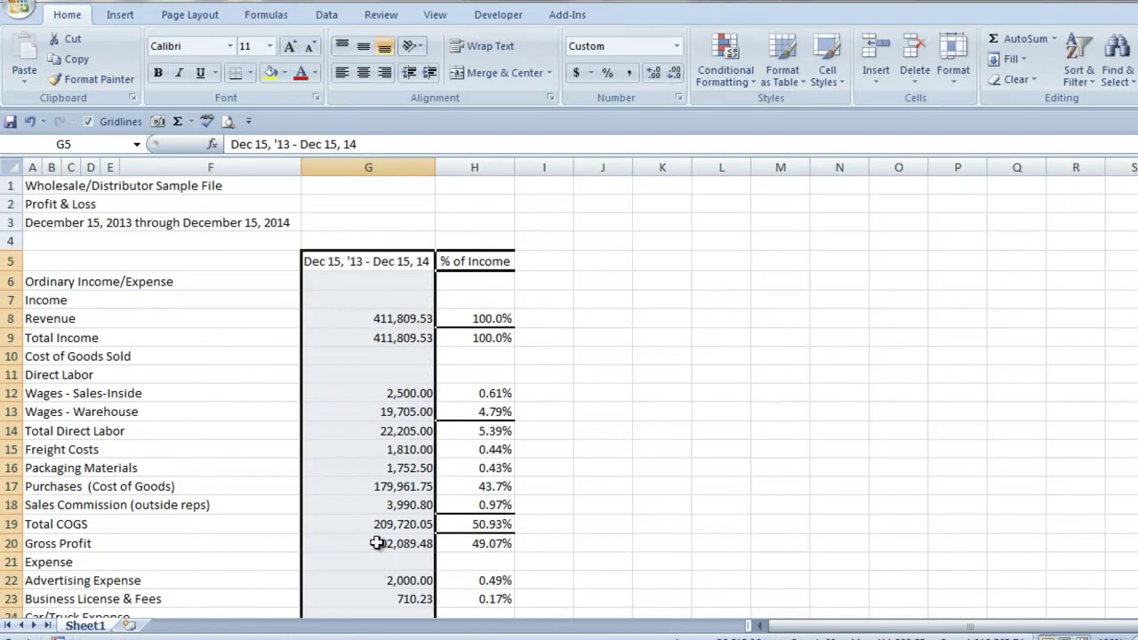
Copy the formatting of H12 onto the percentage column from H5 down to the end of the report.
click(464, 400)
click(89, 78)
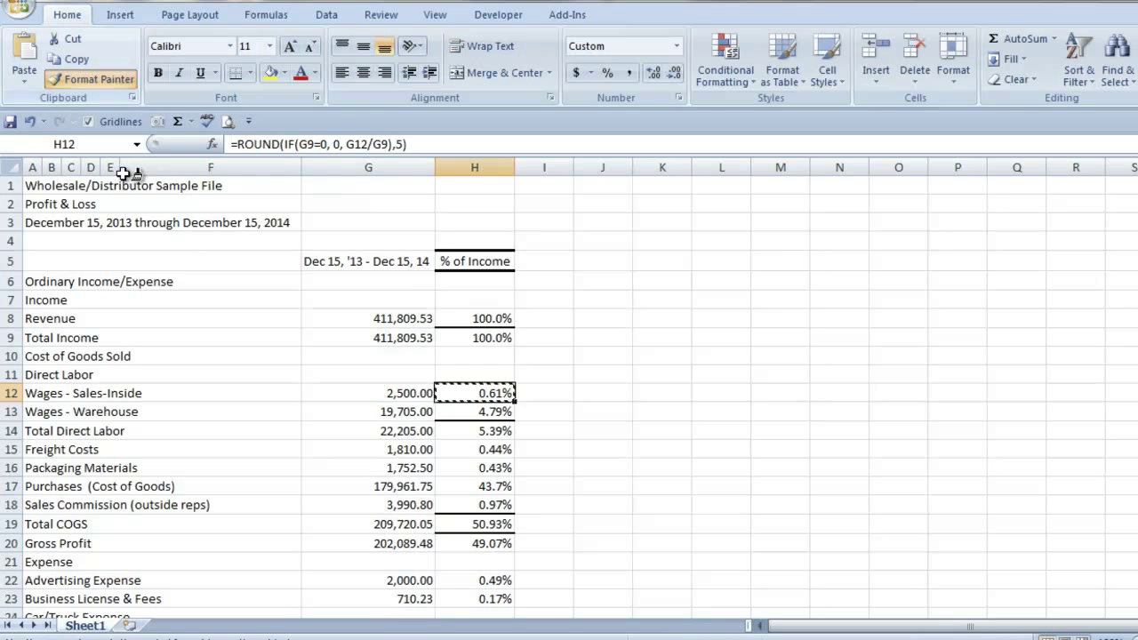
mouse_move(458, 260)
mouse_down()
mouse_move(483, 603)
mouse_move(514, 591)
mouse_move(478, 578)
mouse_up()
scroll(463, 560, up, 19)
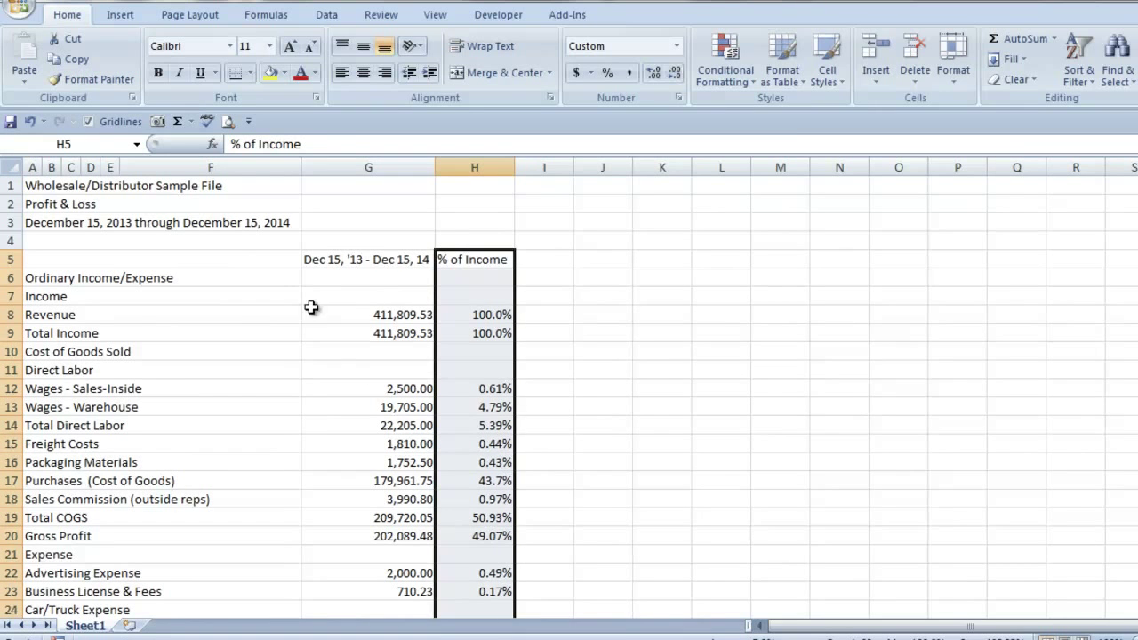
Replace the date range heading in G5 with "Annual".
click(315, 260)
text(An)
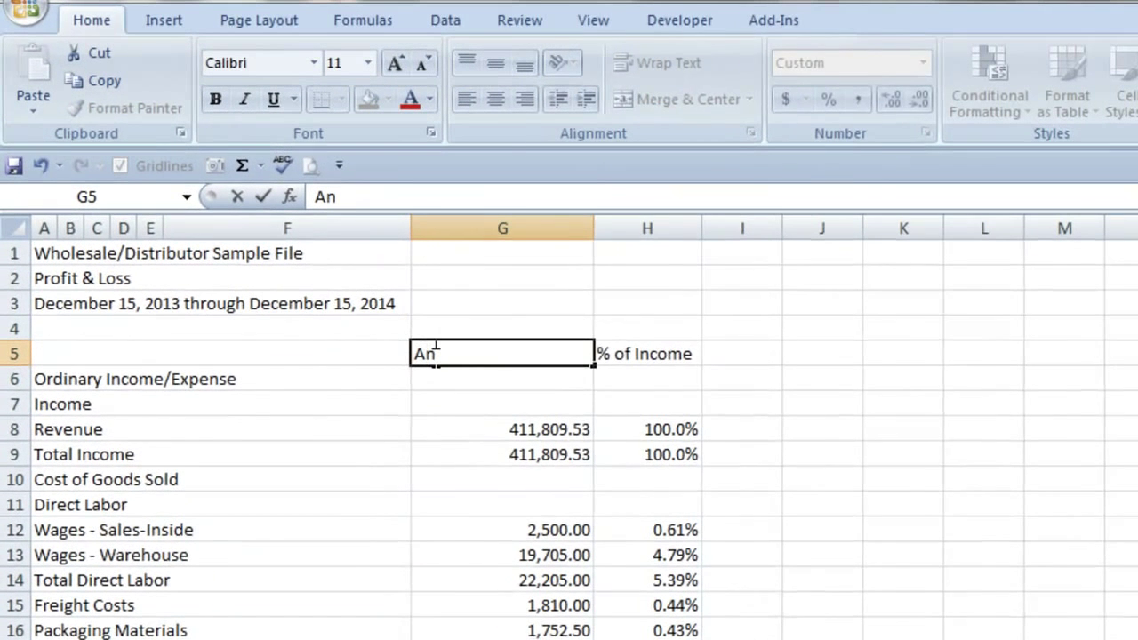
text(nual)
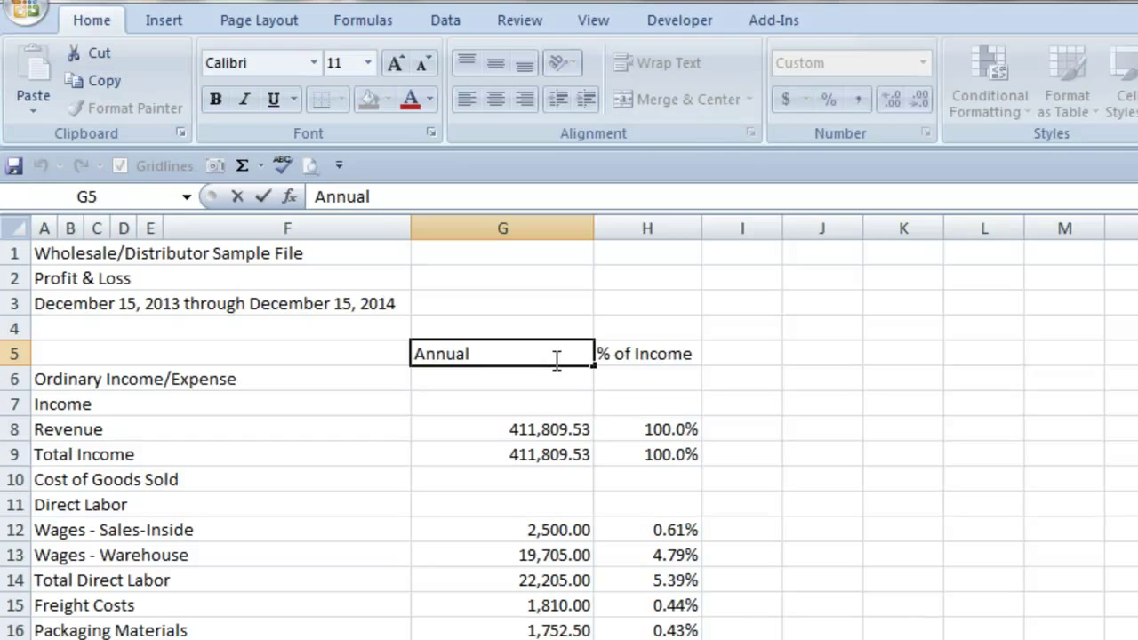
key(Tab)
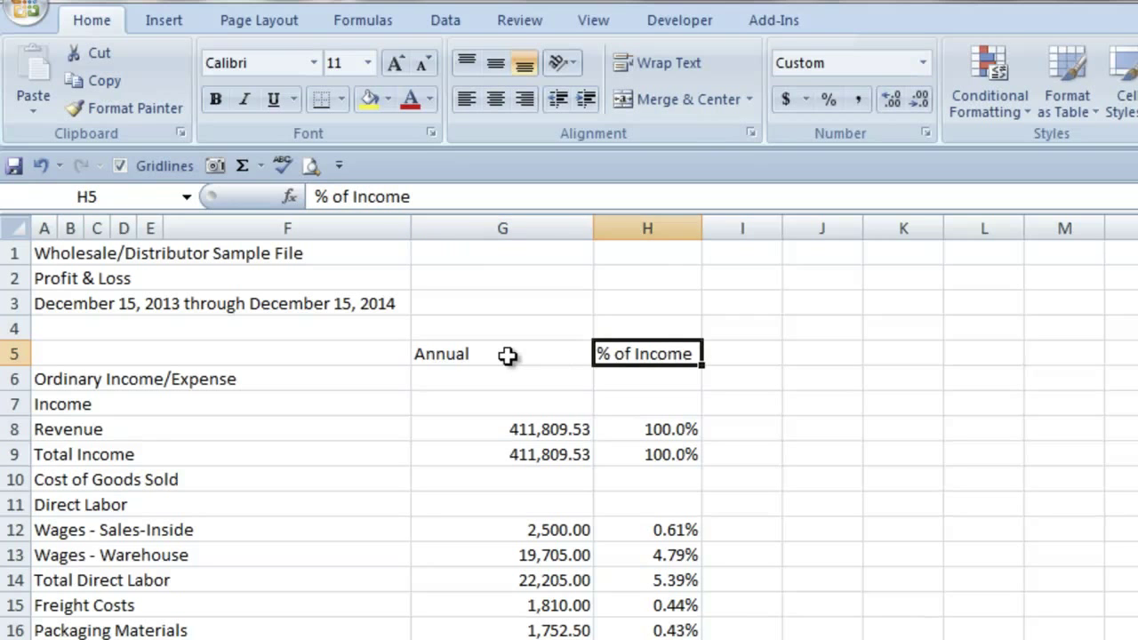
Widen columns I through K and enter the heading "What If" in I5, filling it across to K5.
drag(742, 228, 891, 228)
click(737, 353)
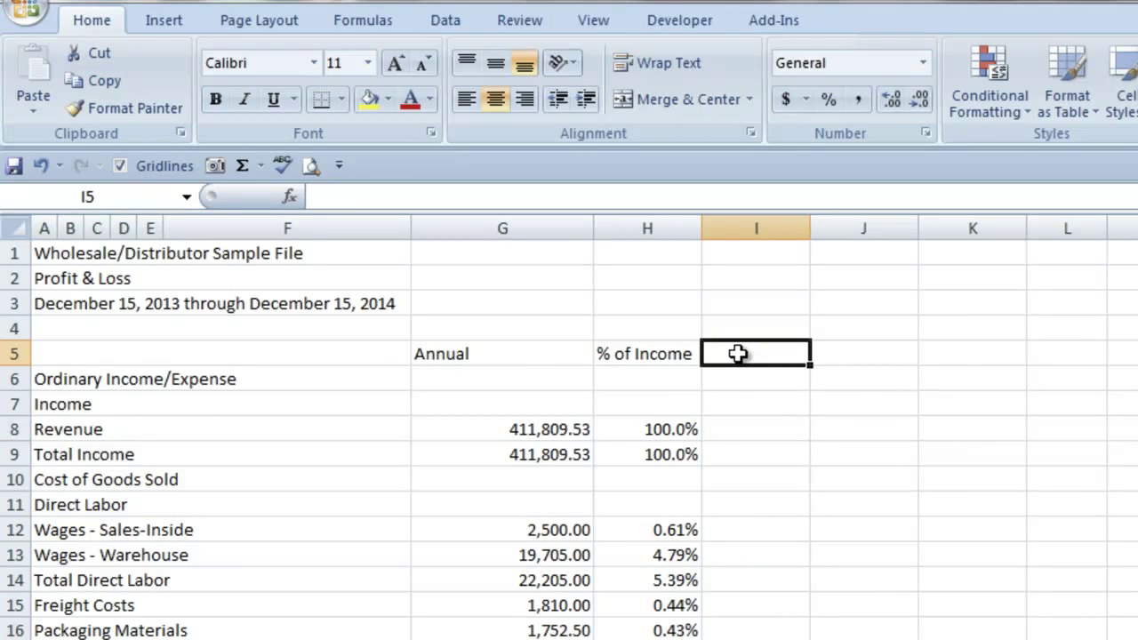
text(What If)
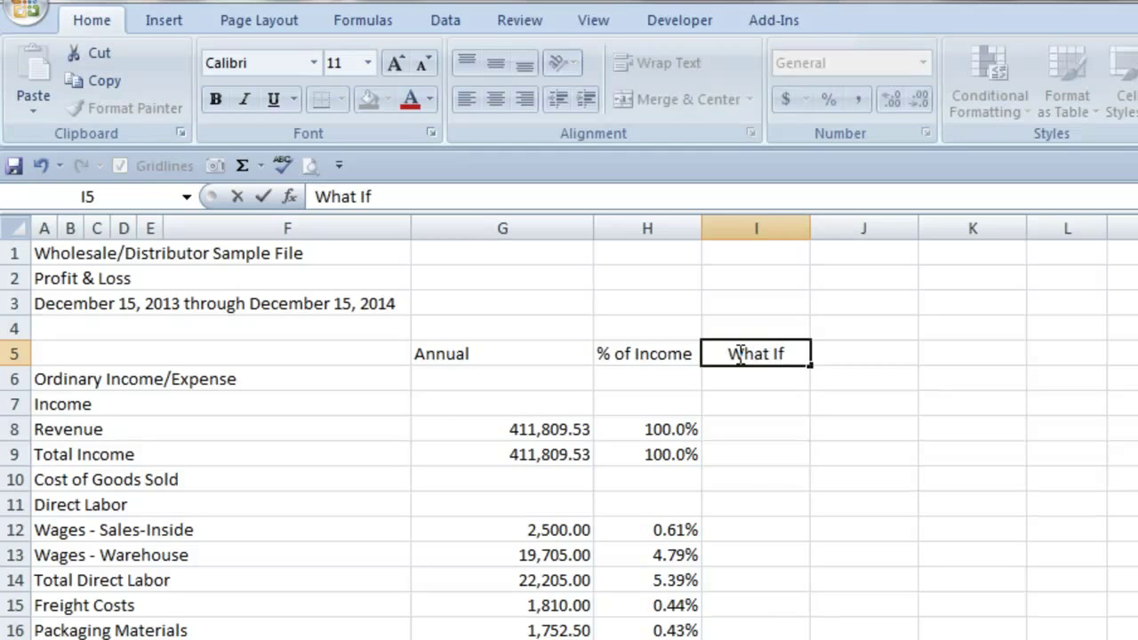
key(Tab)
click(782, 361)
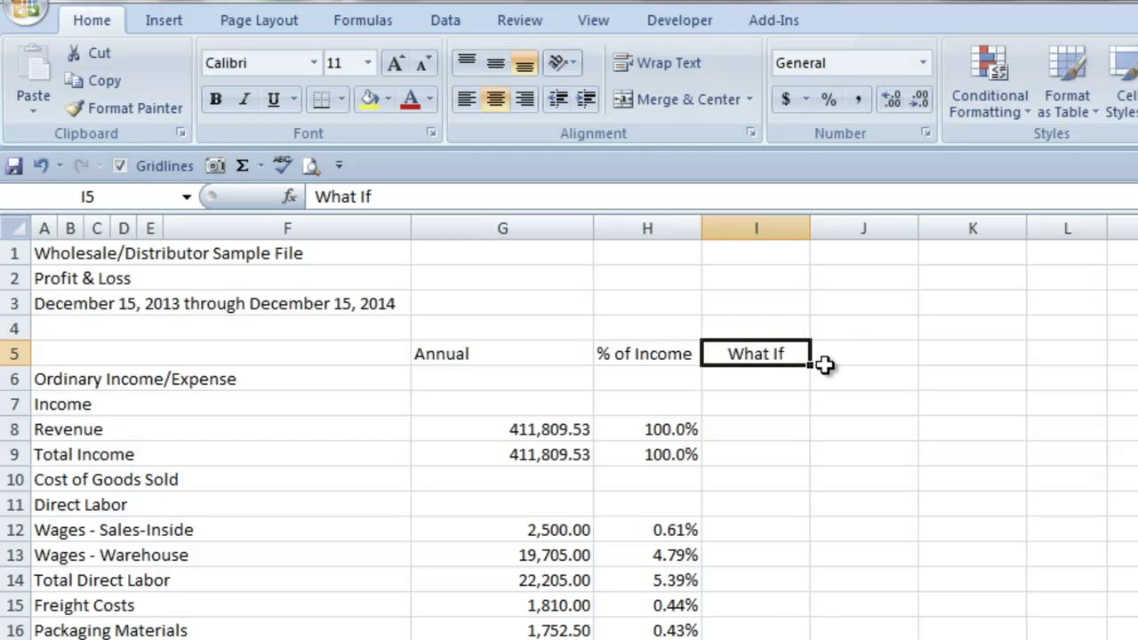
drag(819, 367, 976, 356)
Bold the heading row A5:K5 and apply the 40% - Accent3 cell style to it.
drag(325, 361, 939, 360)
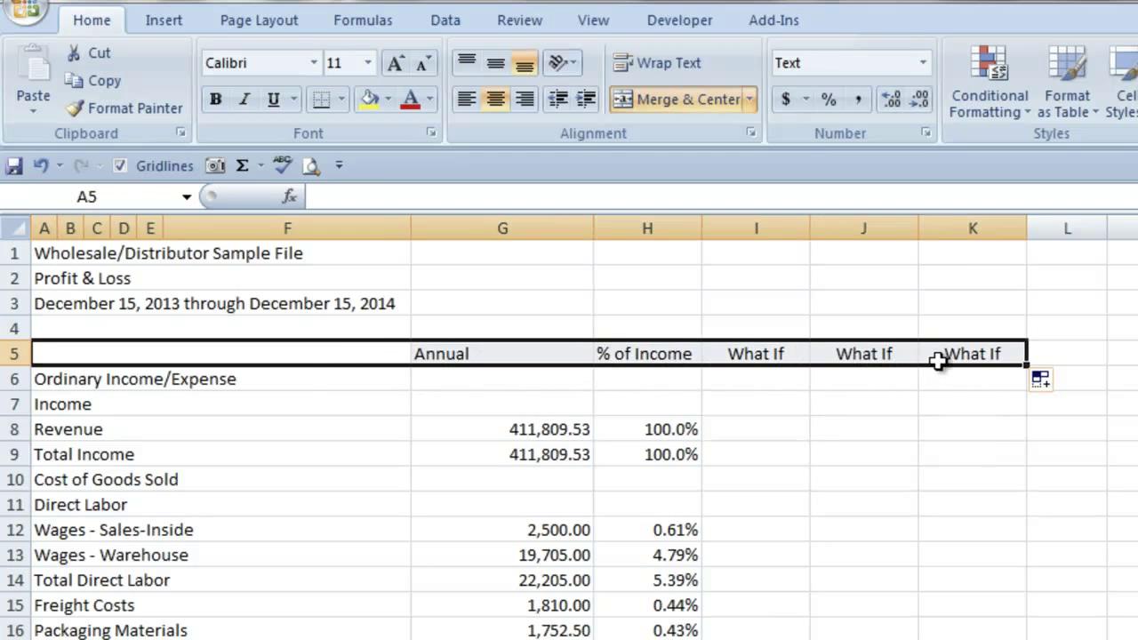
click(215, 99)
click(1125, 99)
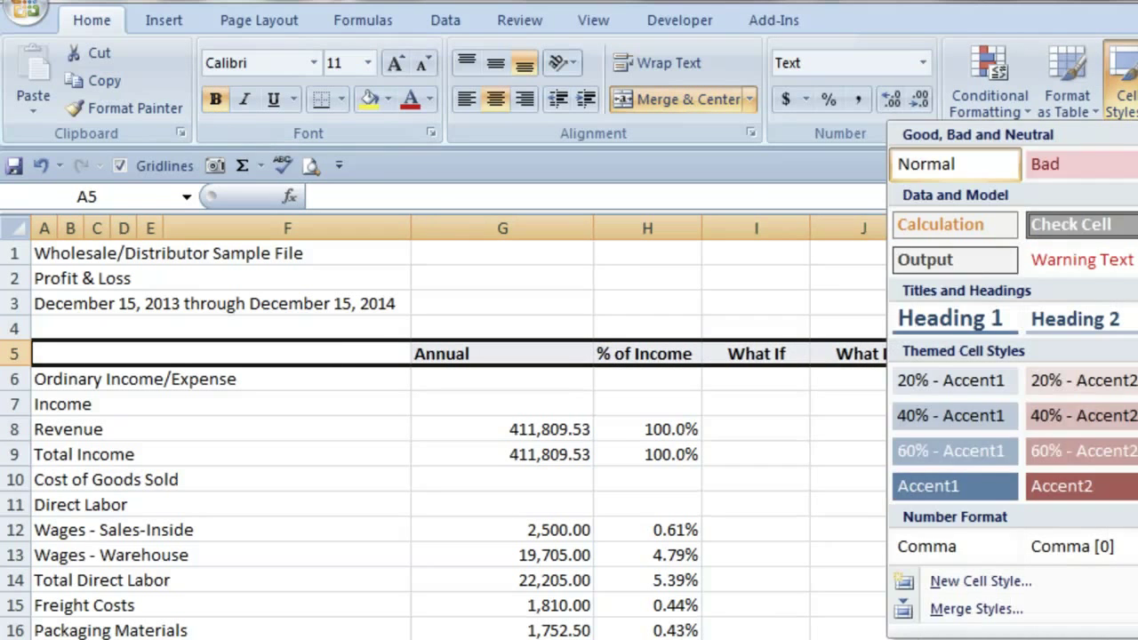
click(1137, 409)
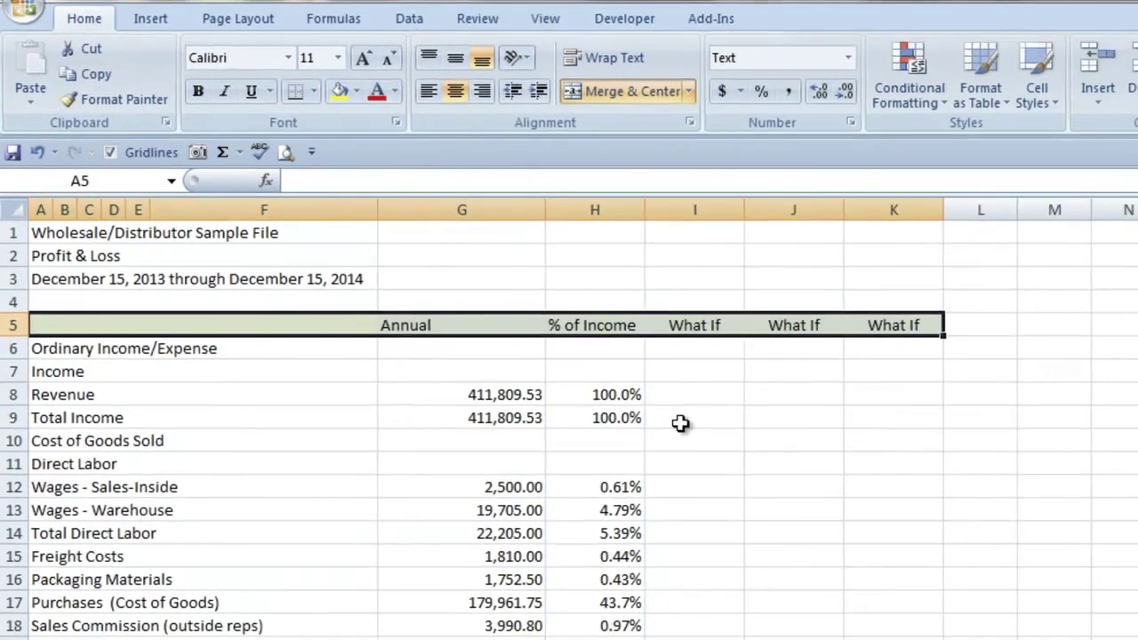
Format the What If cells I9:K9 in the Total Income row with the Input cell style, comma number format and bold.
drag(760, 454, 954, 459)
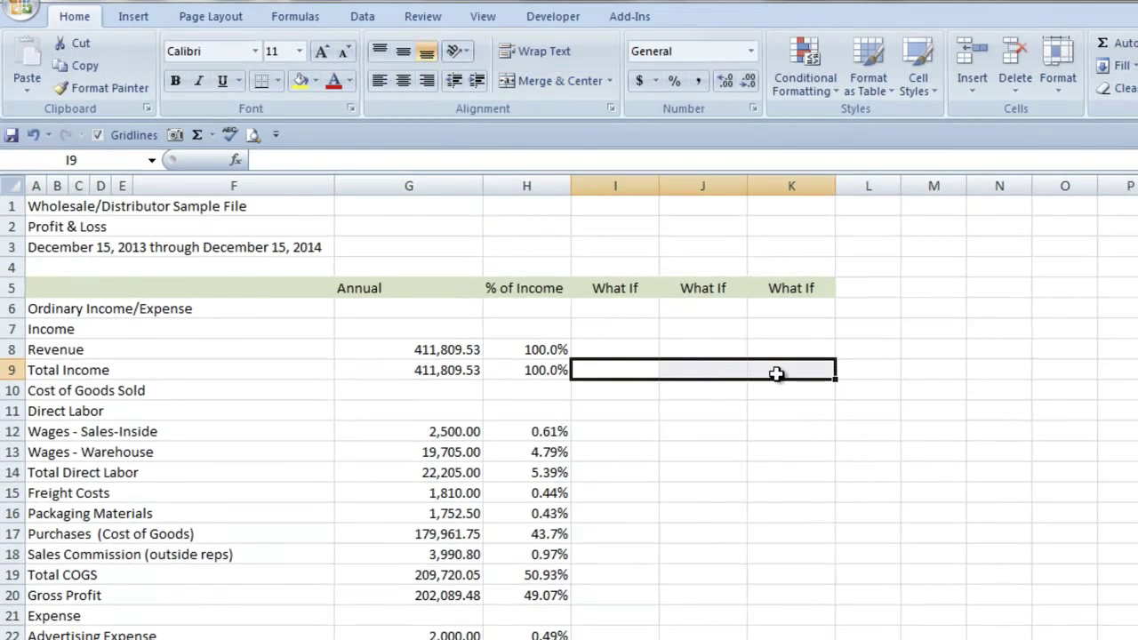
click(924, 87)
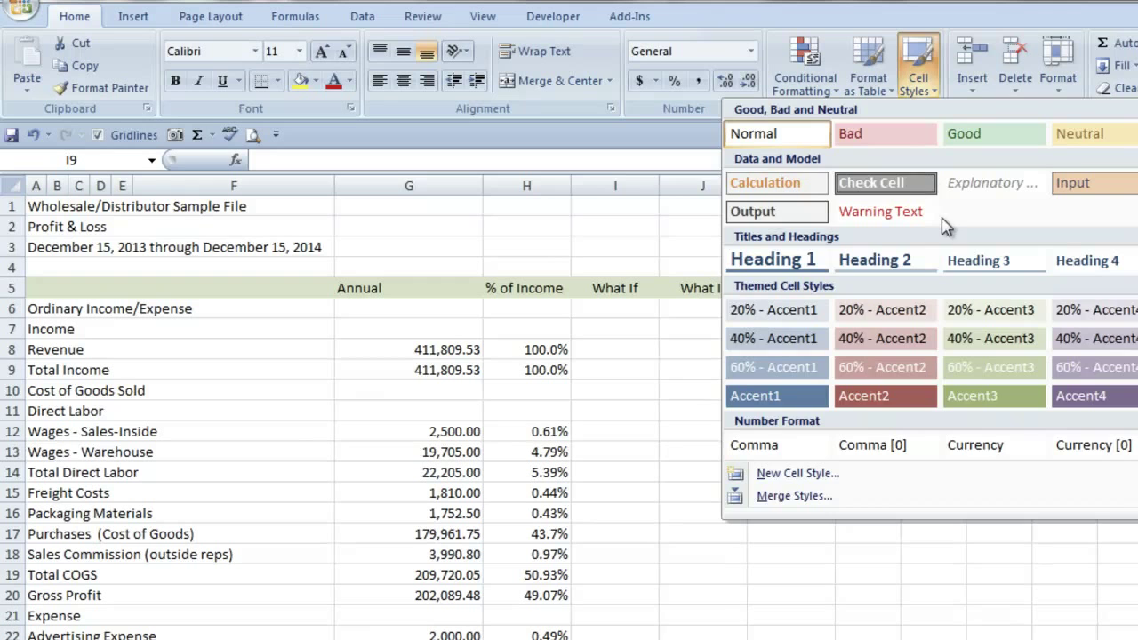
click(1063, 183)
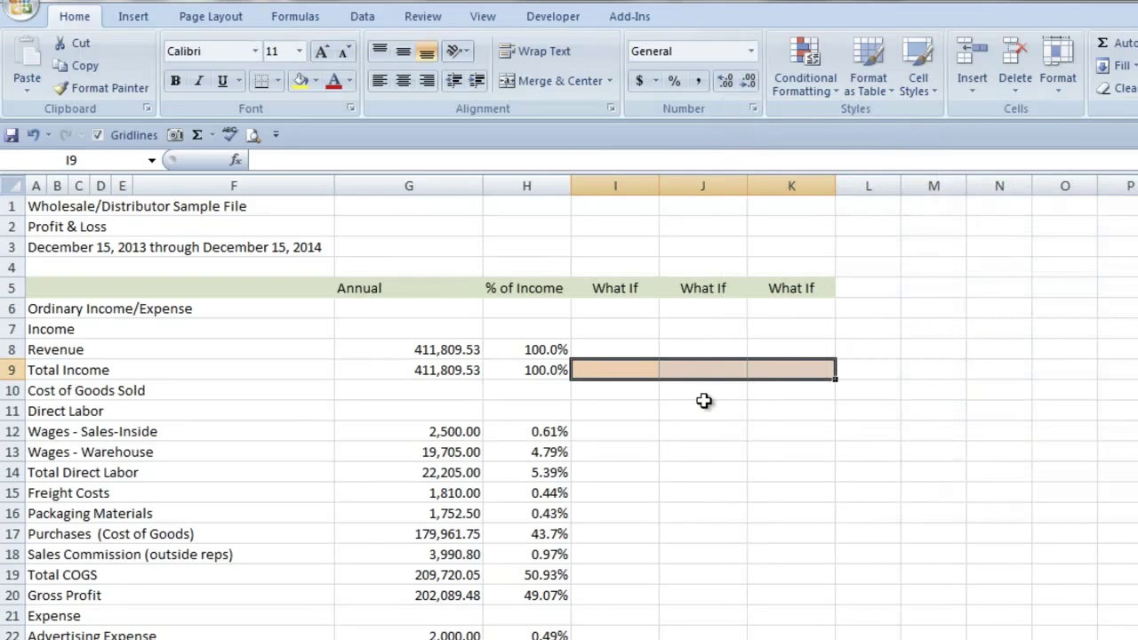
click(698, 81)
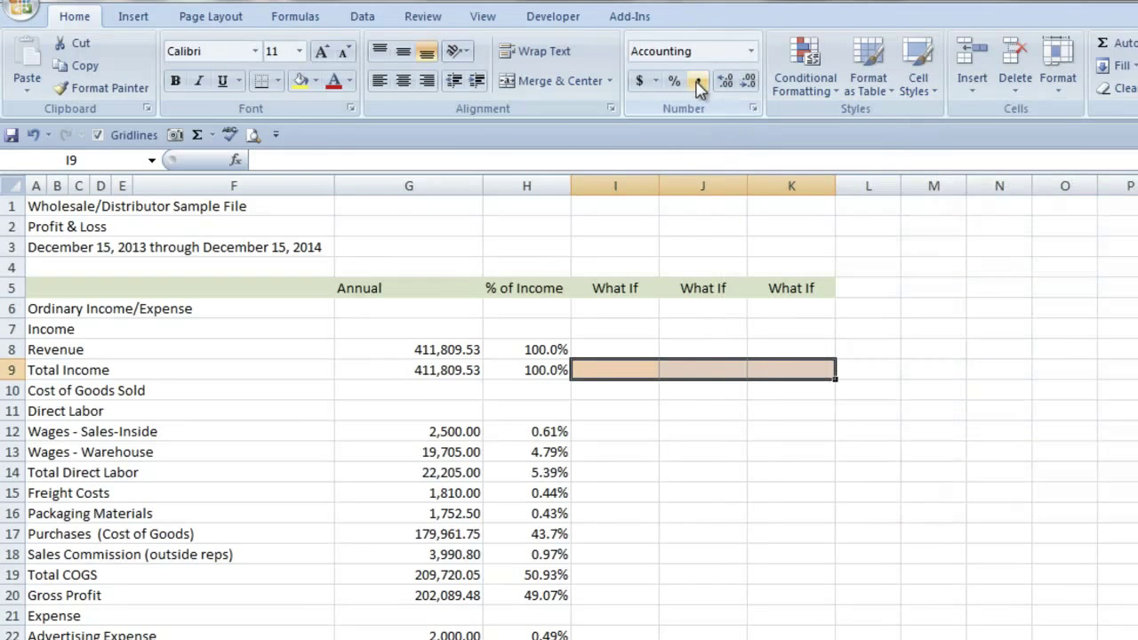
click(176, 81)
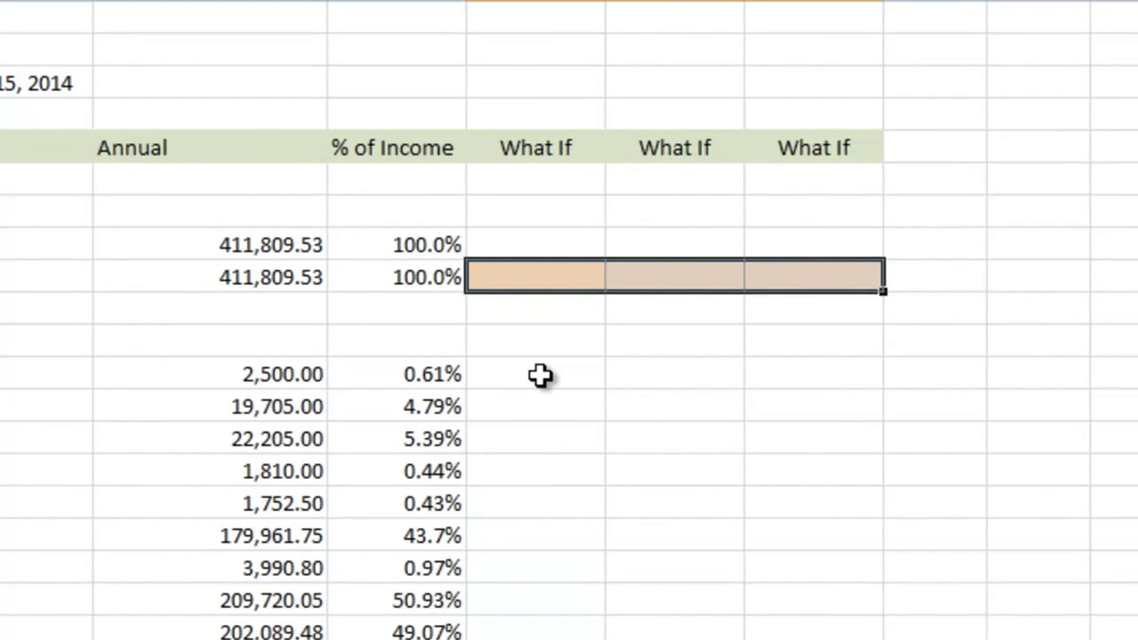
Start a formula in I12 that multiplies What If total income by the row's percentage of income, =I9*H12.
click(541, 376)
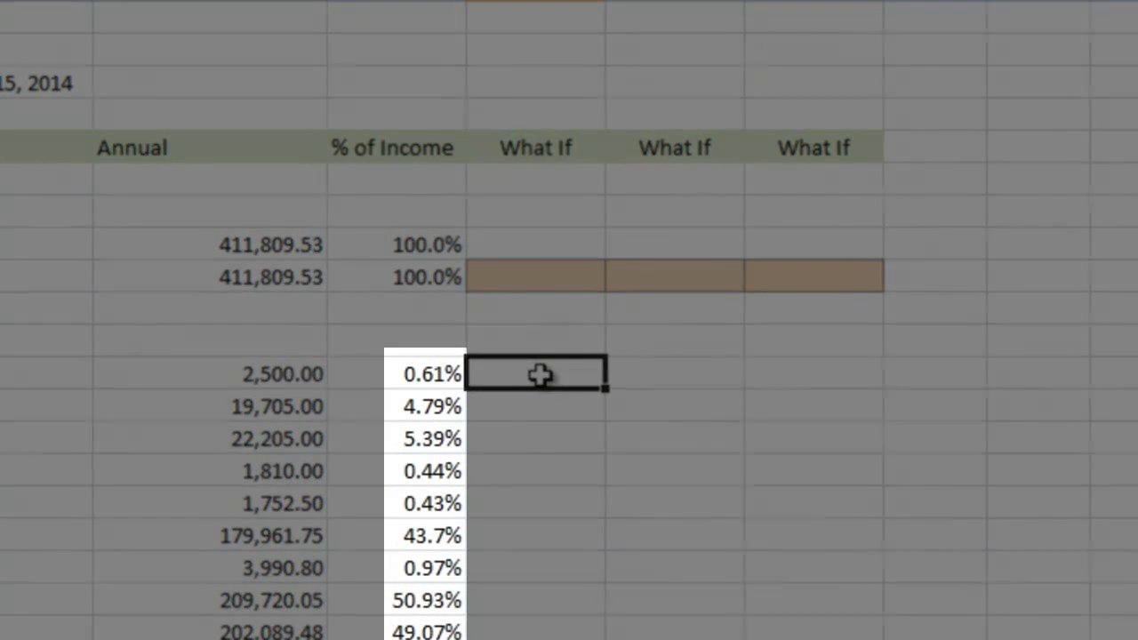
text(=)
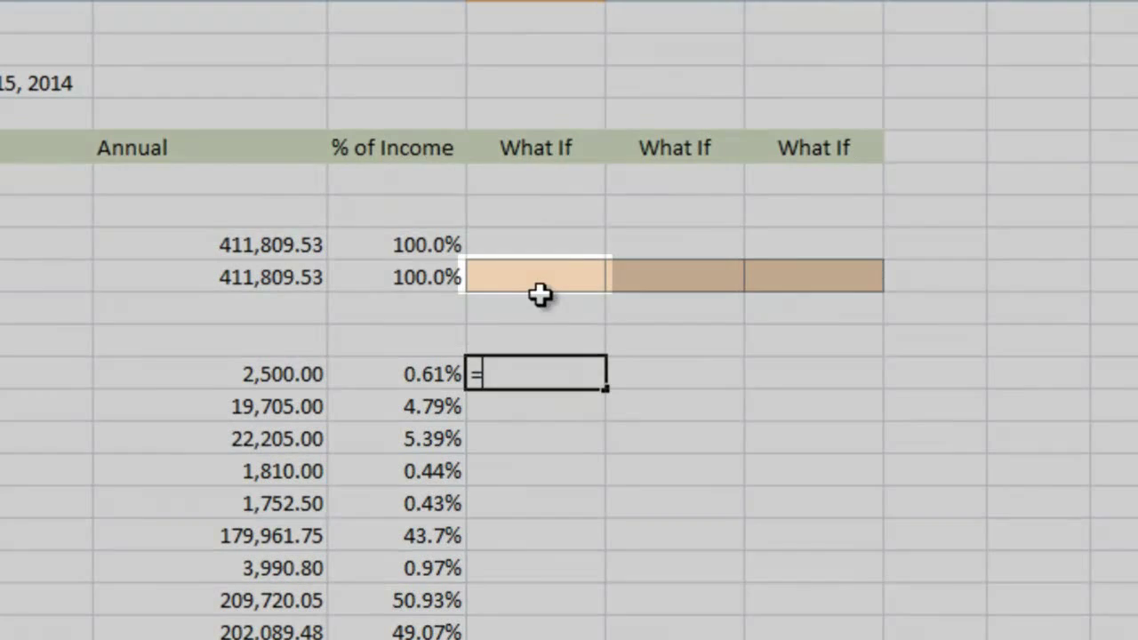
click(540, 278)
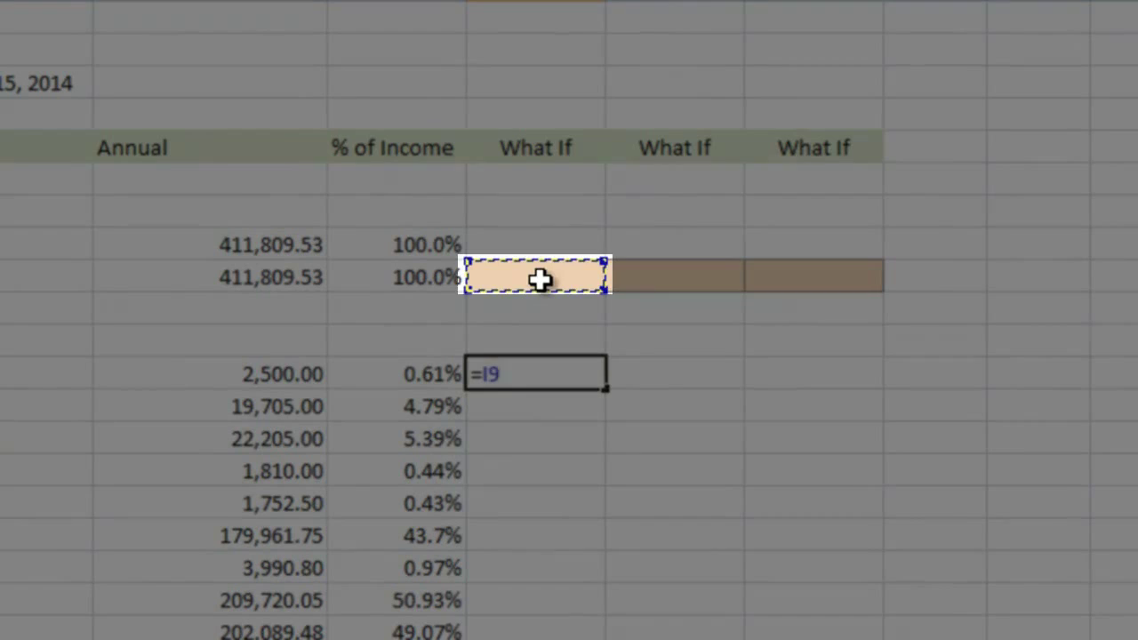
text(*)
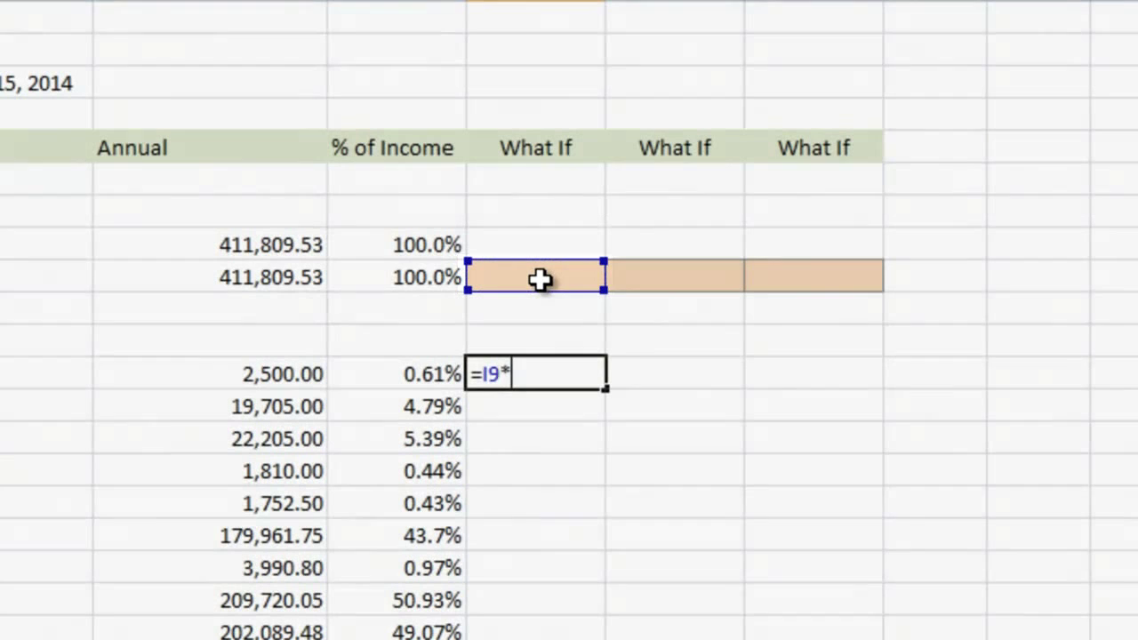
click(402, 379)
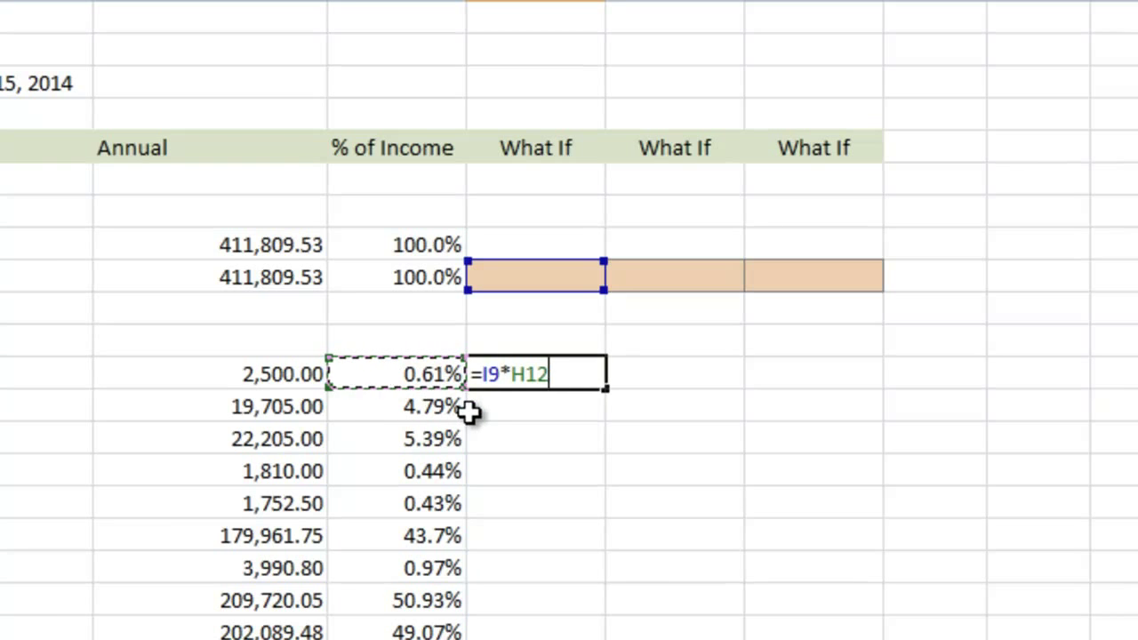
Anchor the row of I9 and the column of H12 so the I12 formula is =I$9*$H12, and enter it.
click(495, 373)
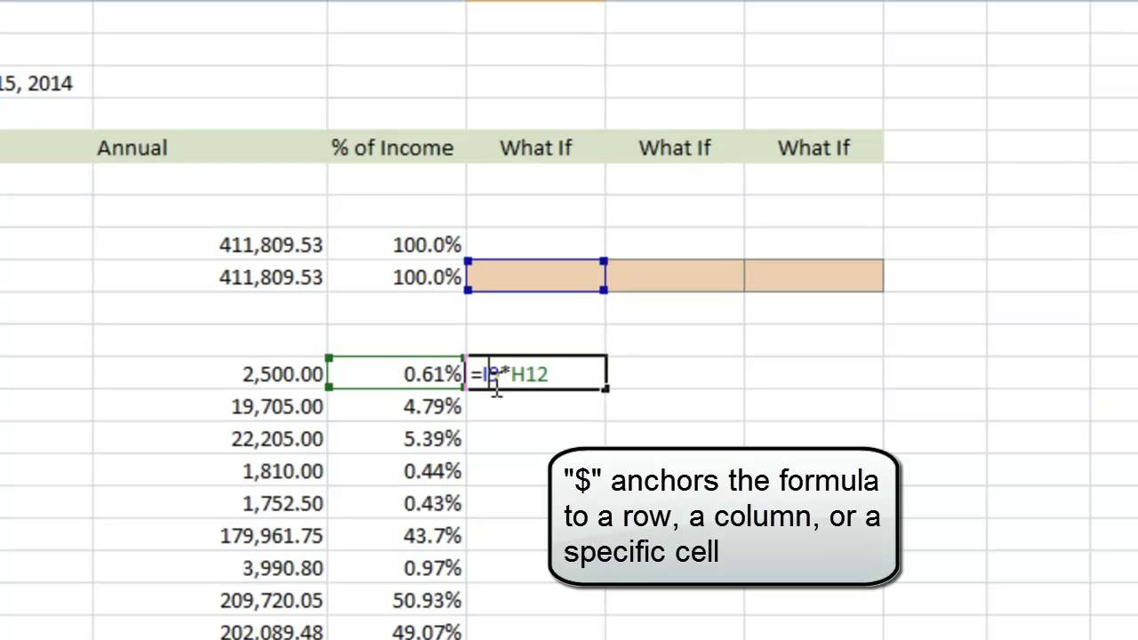
key(F4)
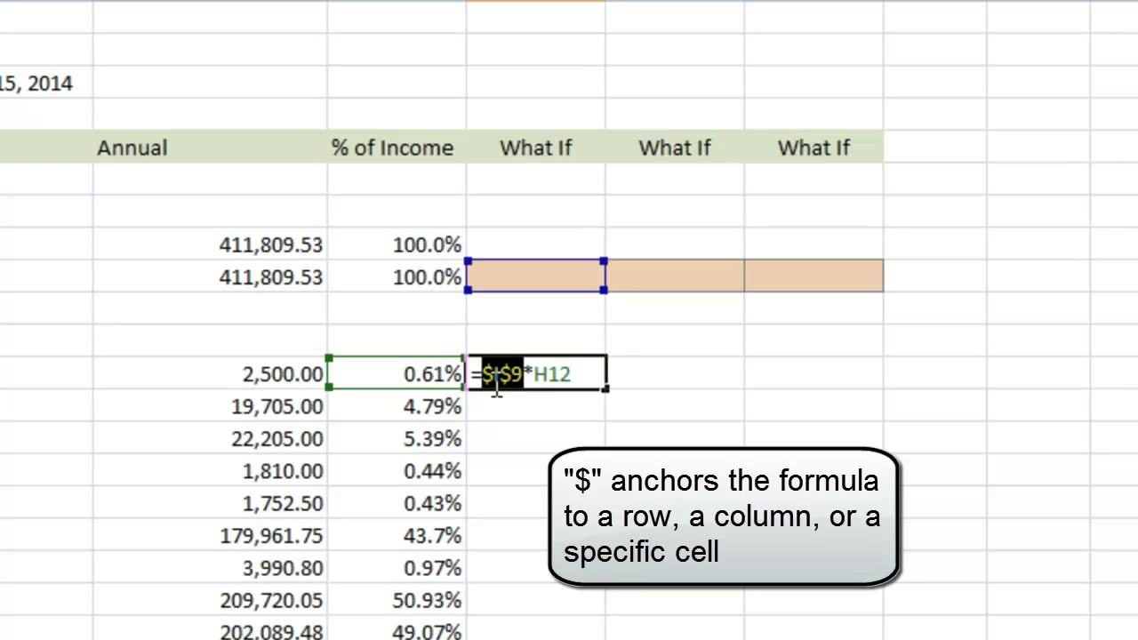
key(F4)
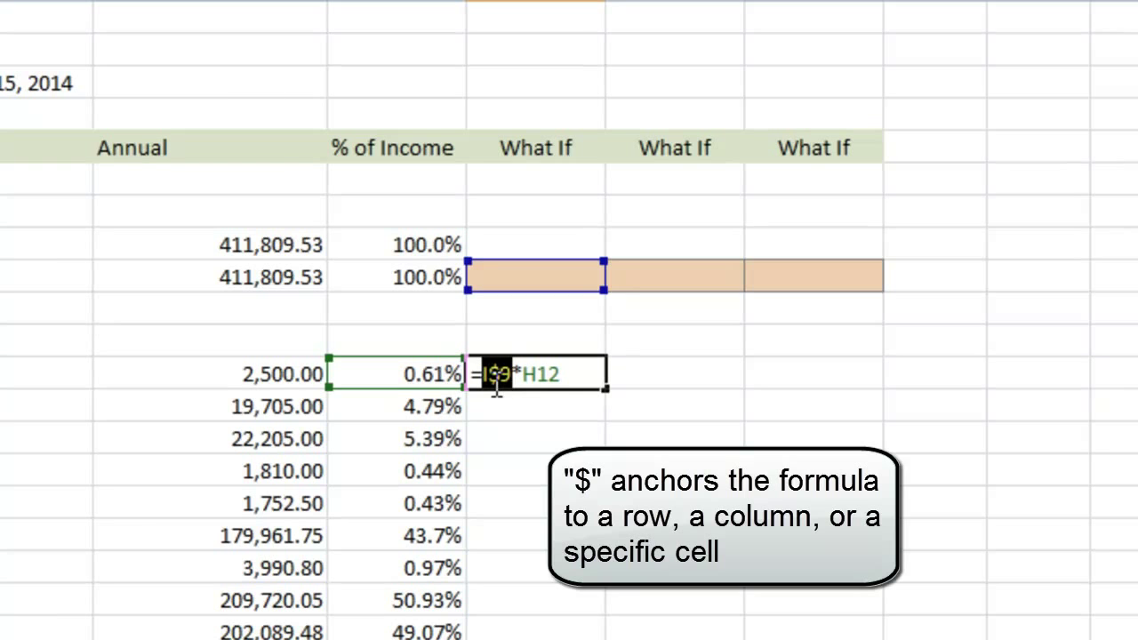
click(578, 377)
key(F4)
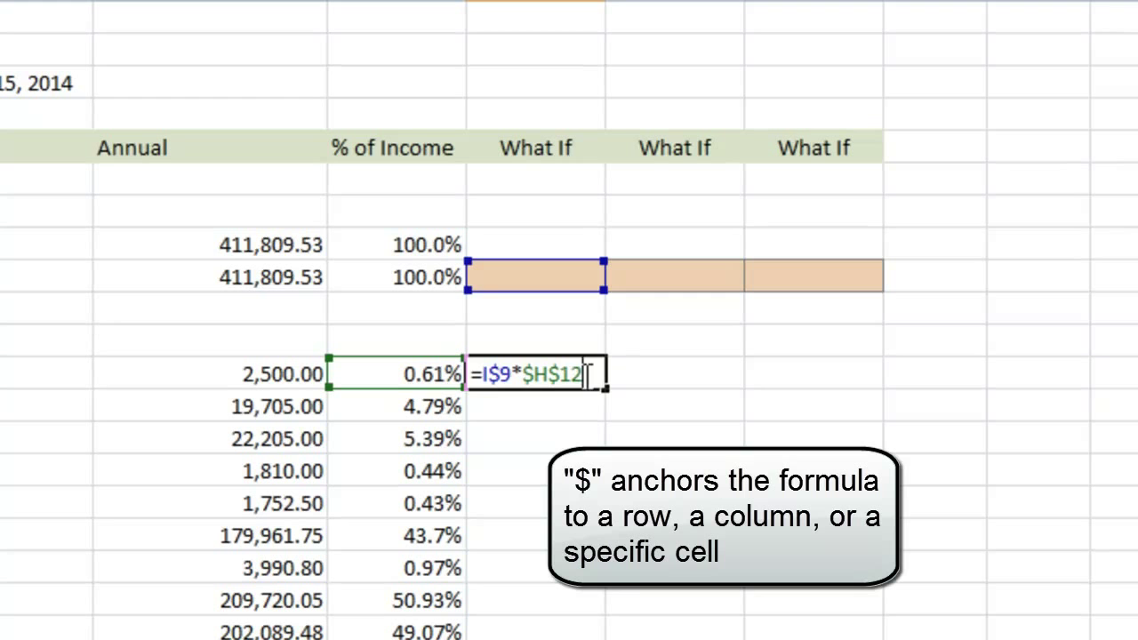
key(F4)
key(F4)
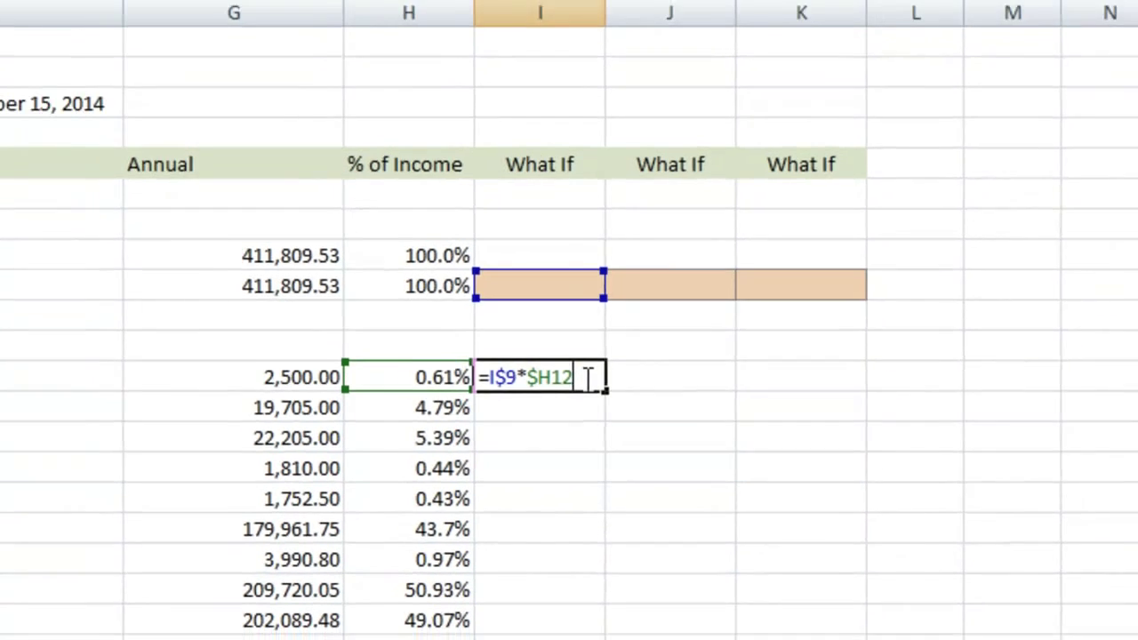
key(ctrl+Return)
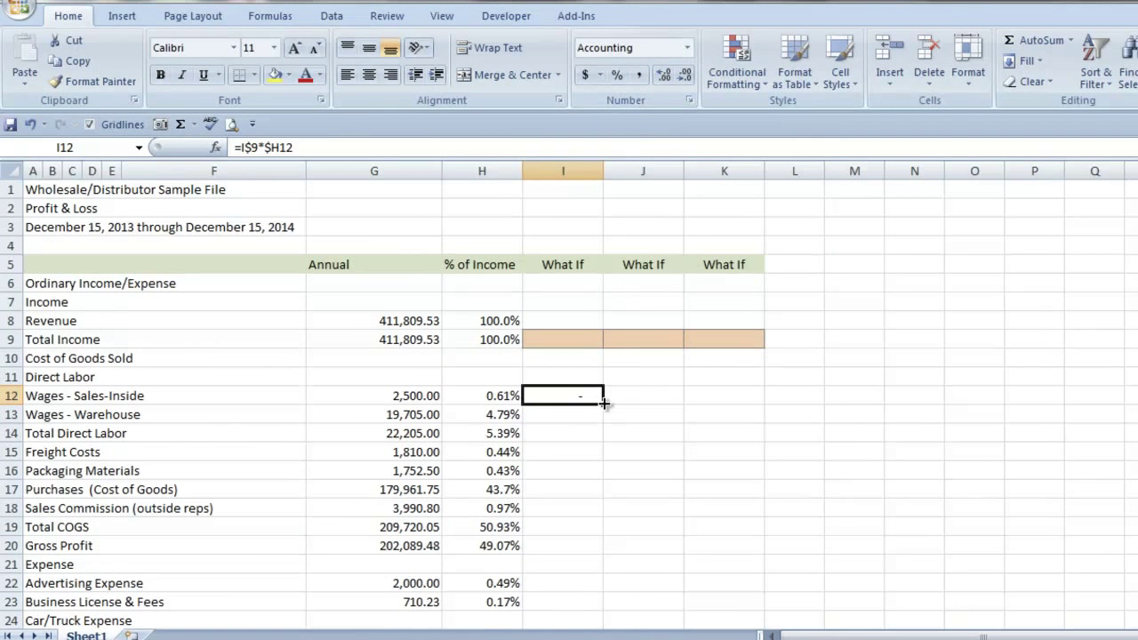
Fill the I12 formula across to K12 and down all three What If columns to row 76.
drag(603, 403, 751, 405)
scroll(943, 321, down, 2)
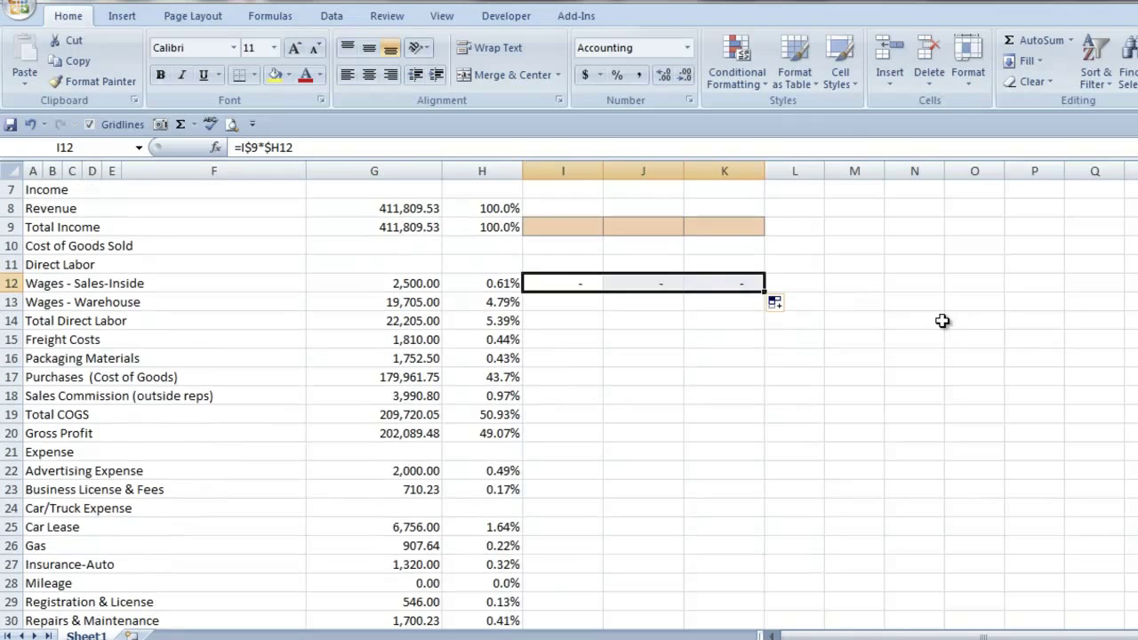
scroll(942, 321, down, 1)
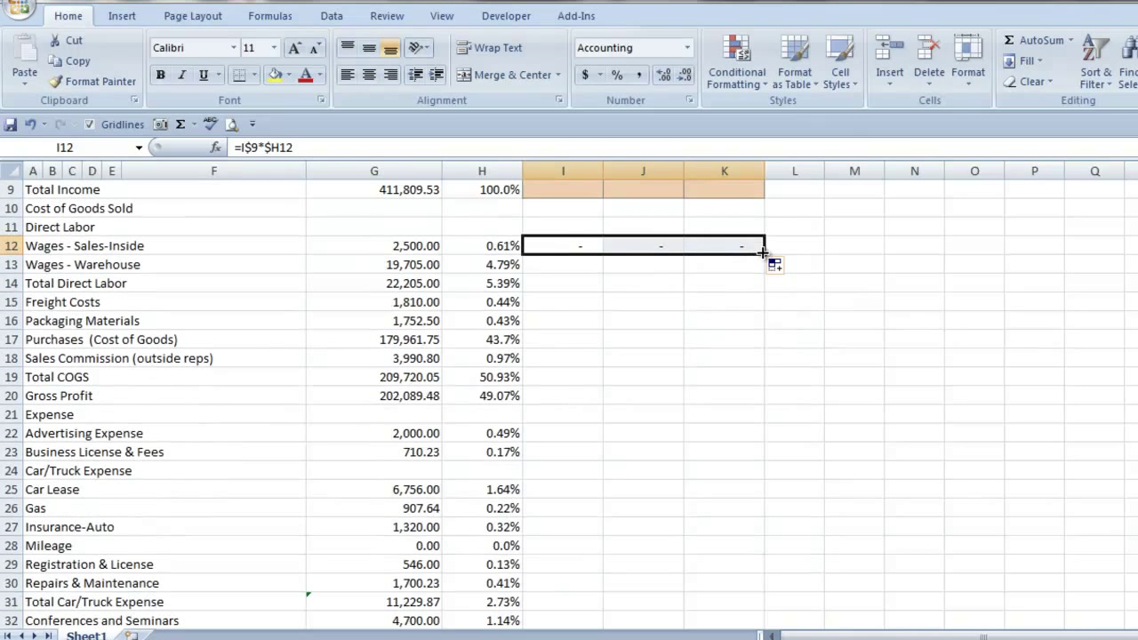
drag(762, 253, 763, 573)
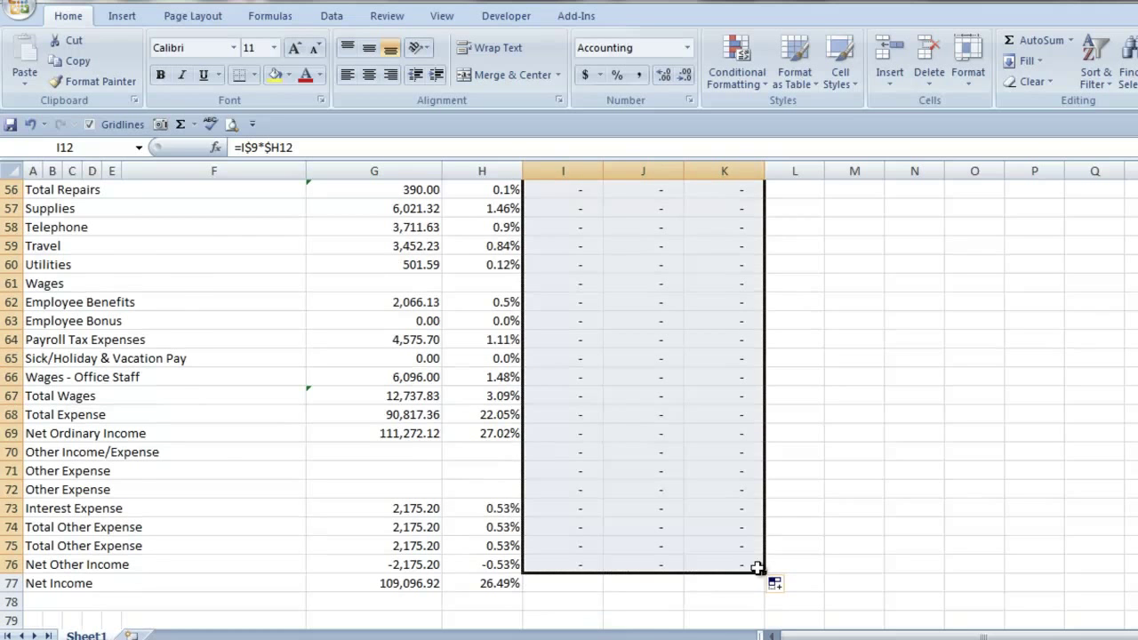
Apply the 40% - Accent3 cell style and bold to the Net Income row A77:K77.
scroll(756, 567, down, 1)
drag(60, 508, 720, 511)
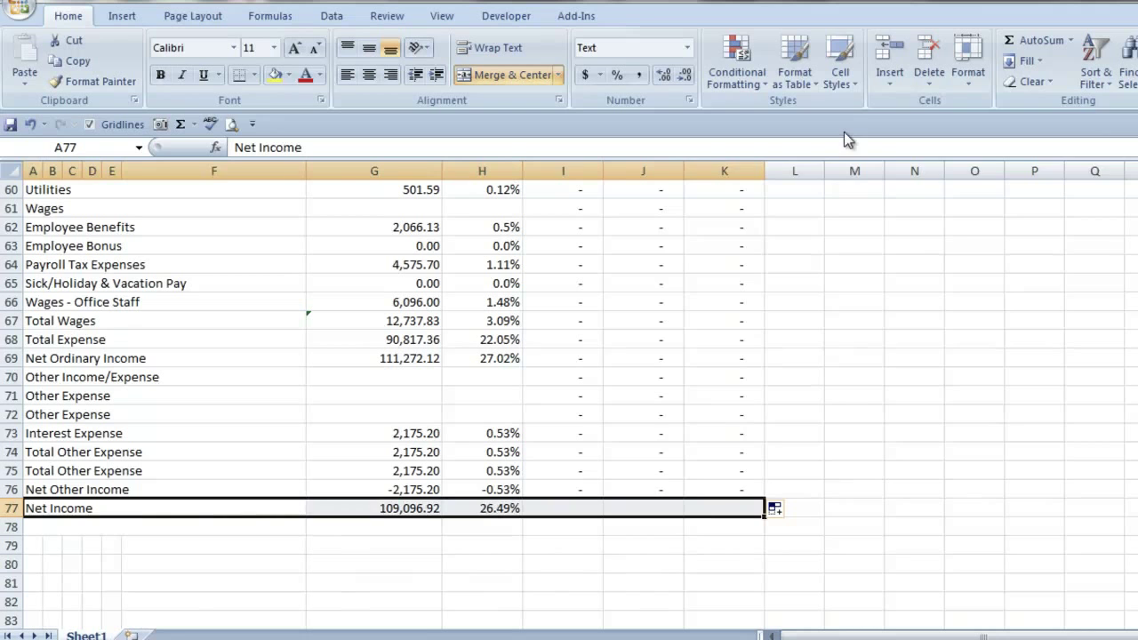
click(853, 79)
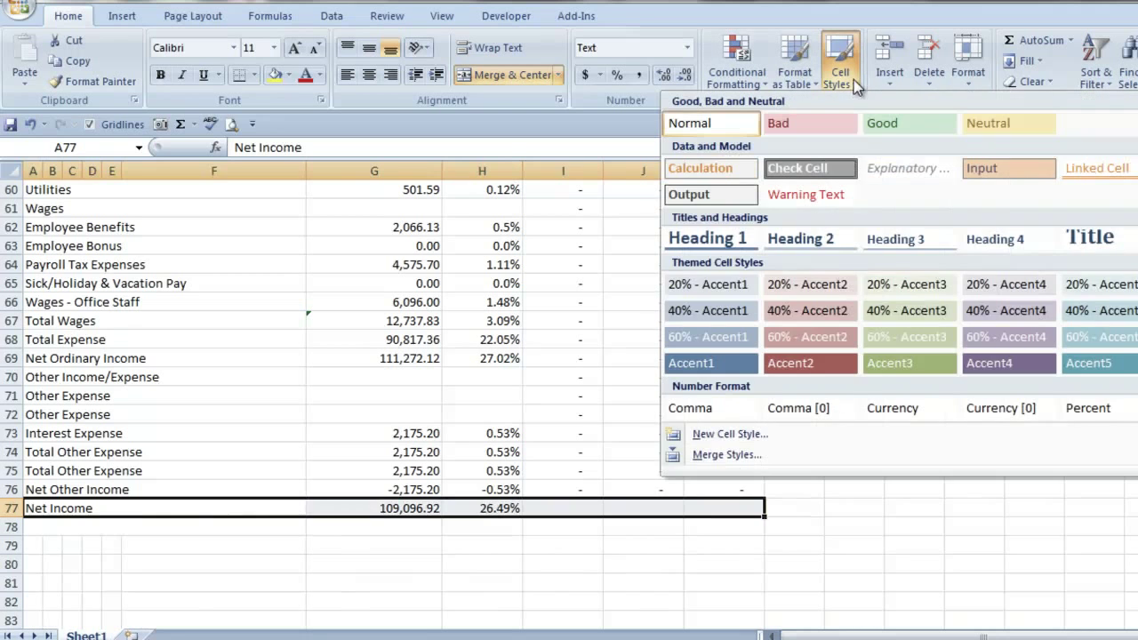
click(881, 313)
click(160, 76)
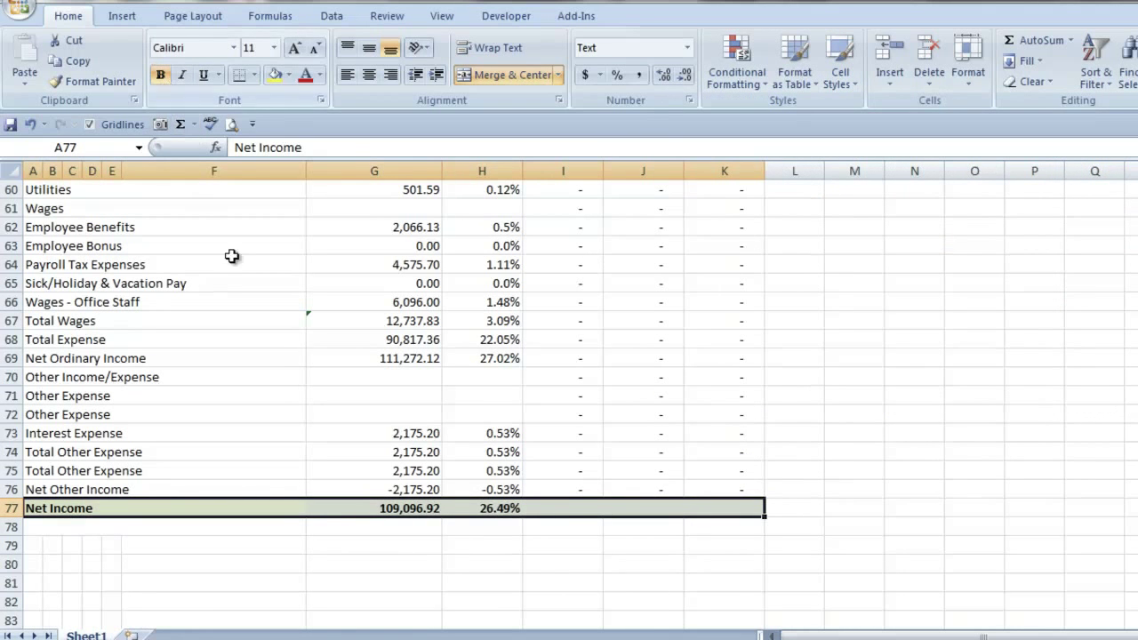
Copy the Net Income amount cell G77 and paste only its formula into I77.
click(565, 507)
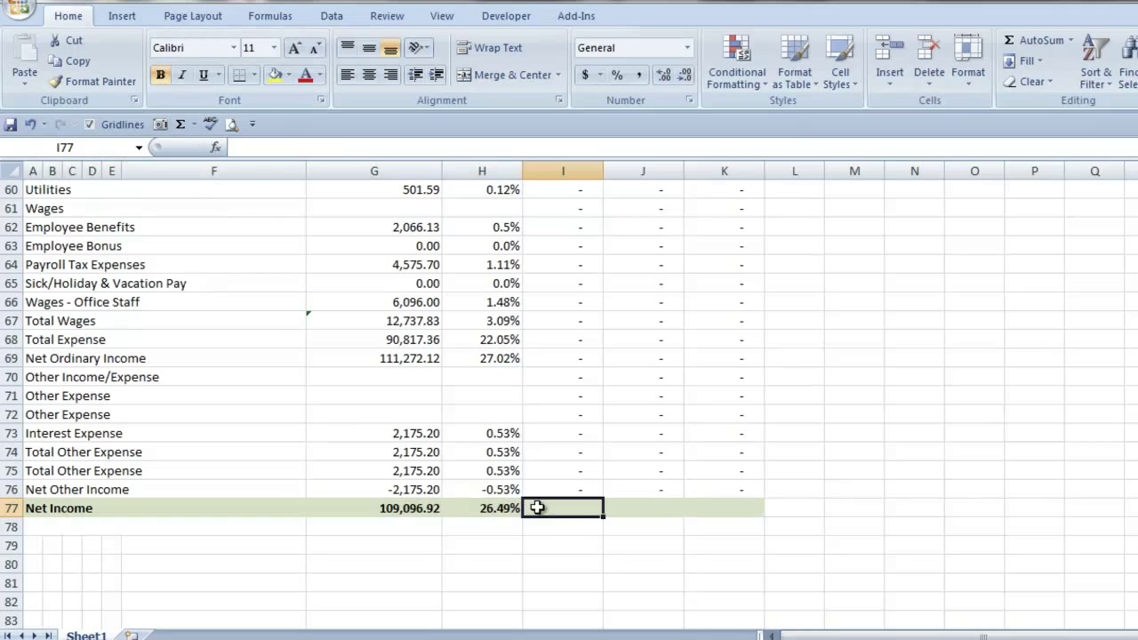
click(414, 510)
right_click(414, 510)
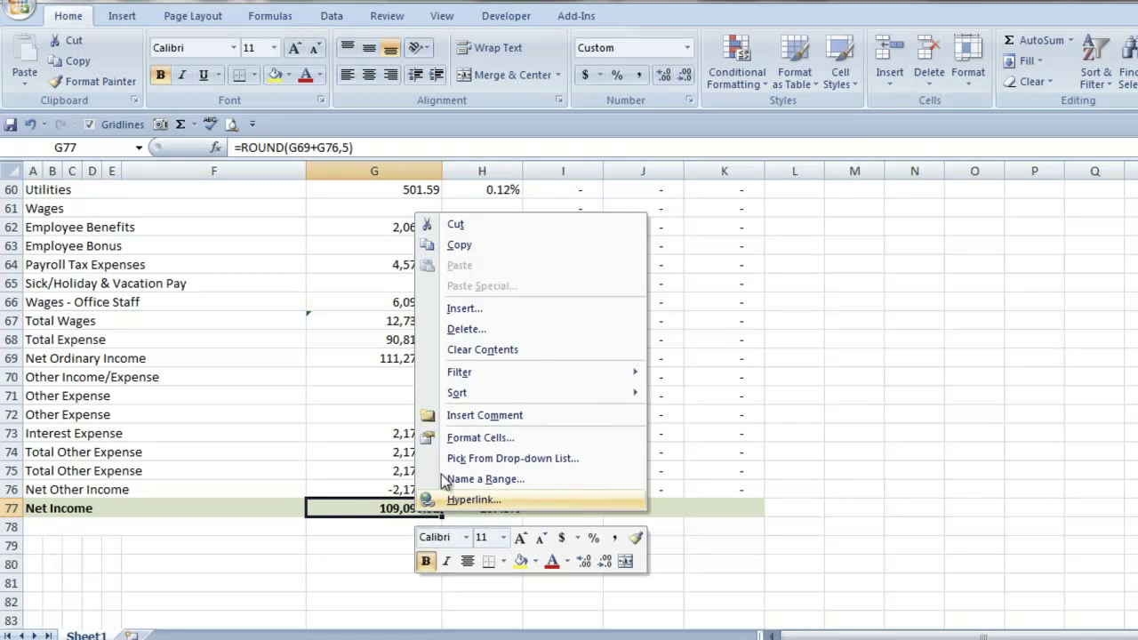
click(471, 246)
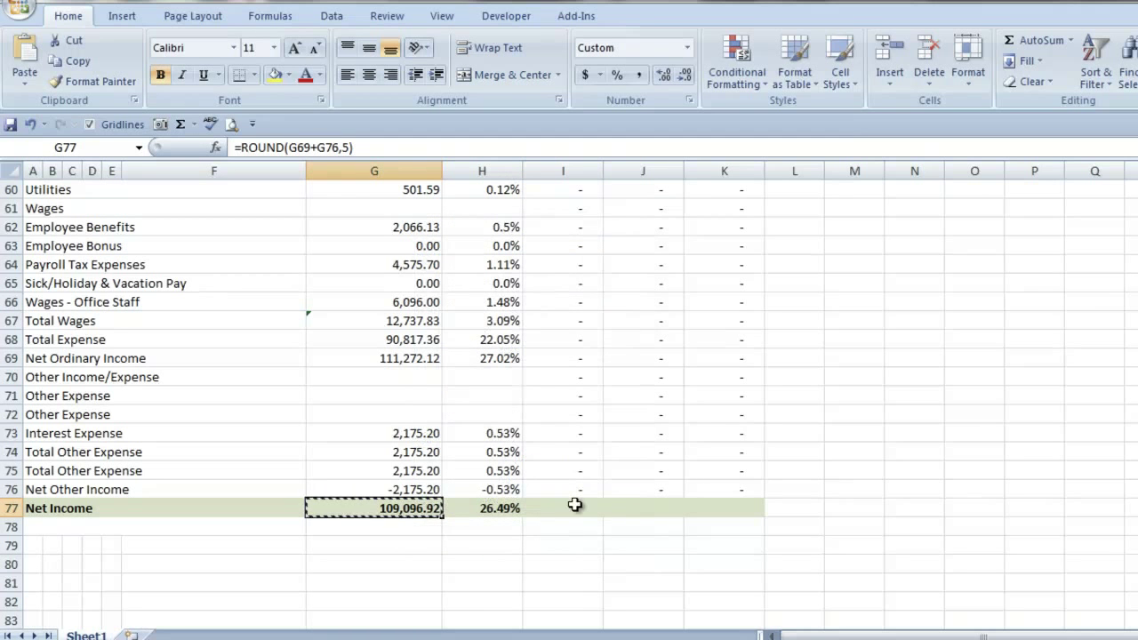
click(574, 506)
right_click(574, 508)
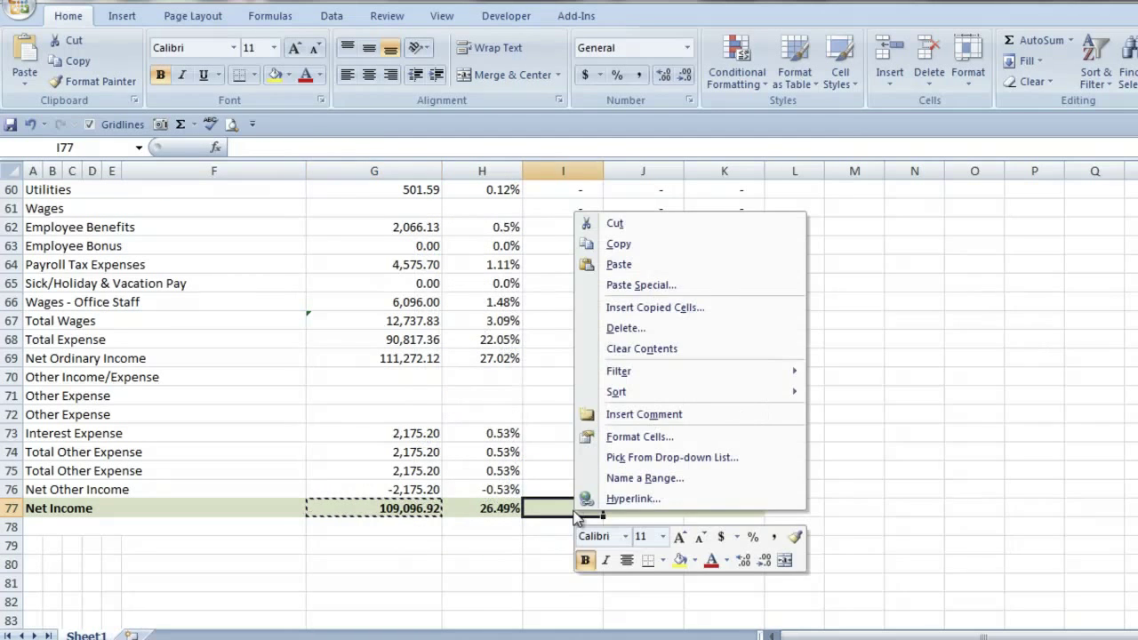
click(601, 282)
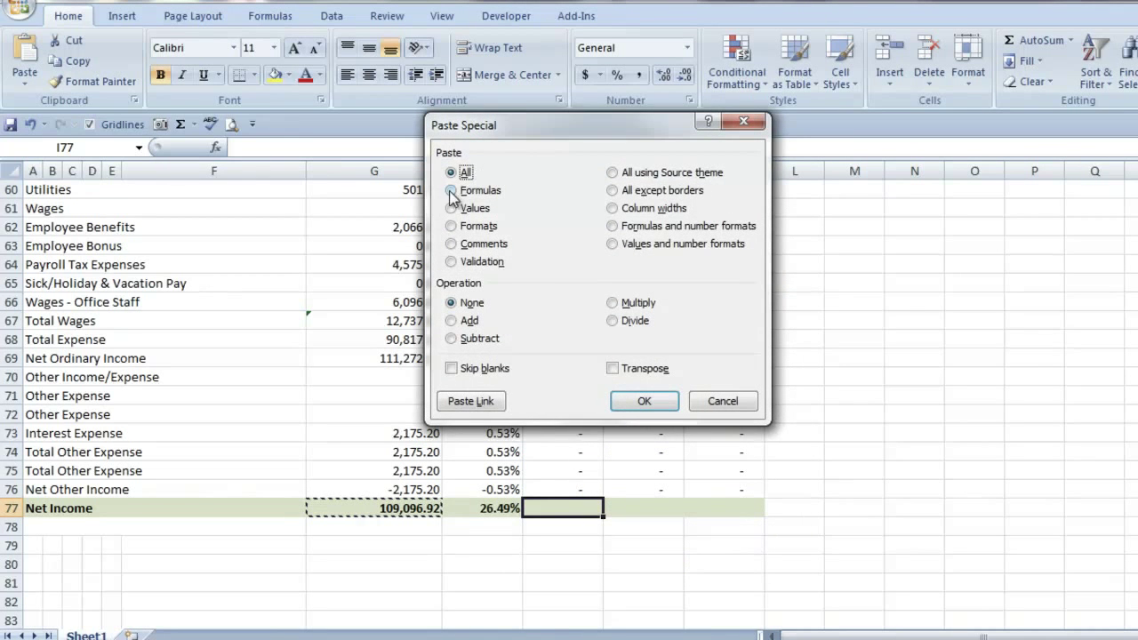
click(451, 190)
click(638, 402)
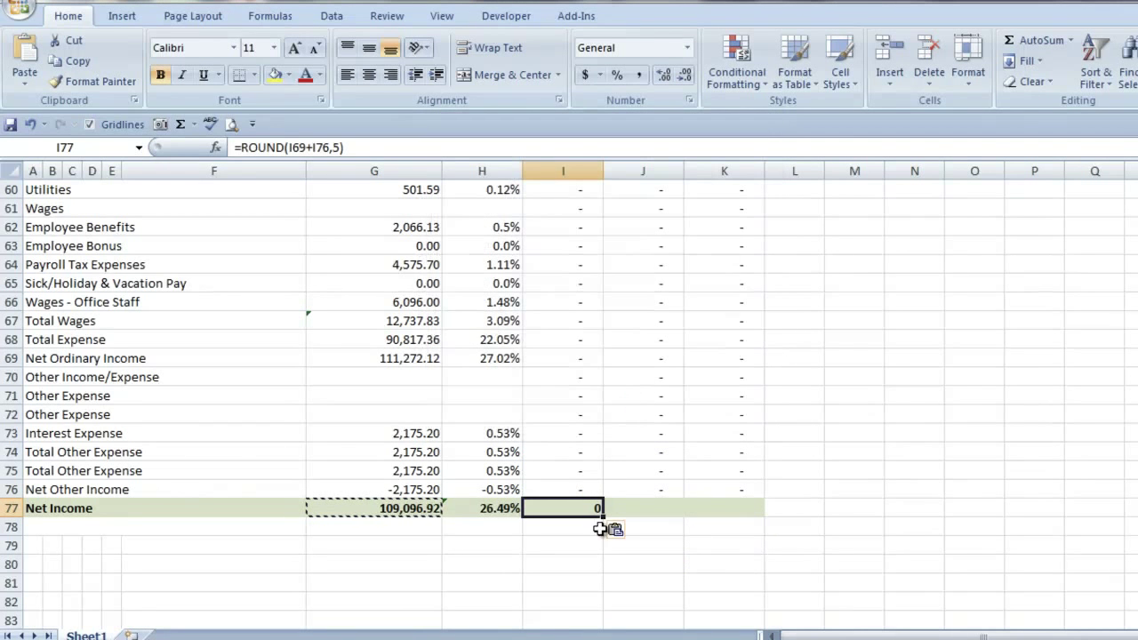
Fill the Net Income formula from I77 across to K77 and apply comma number format.
drag(601, 518, 727, 508)
click(641, 75)
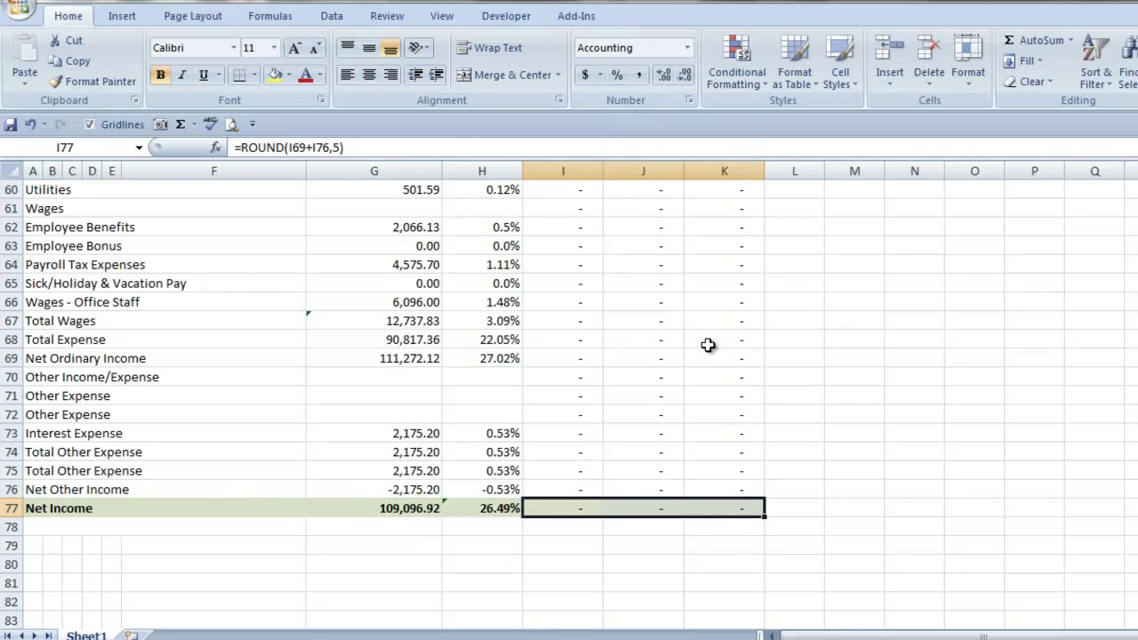
scroll(707, 345, up, 19)
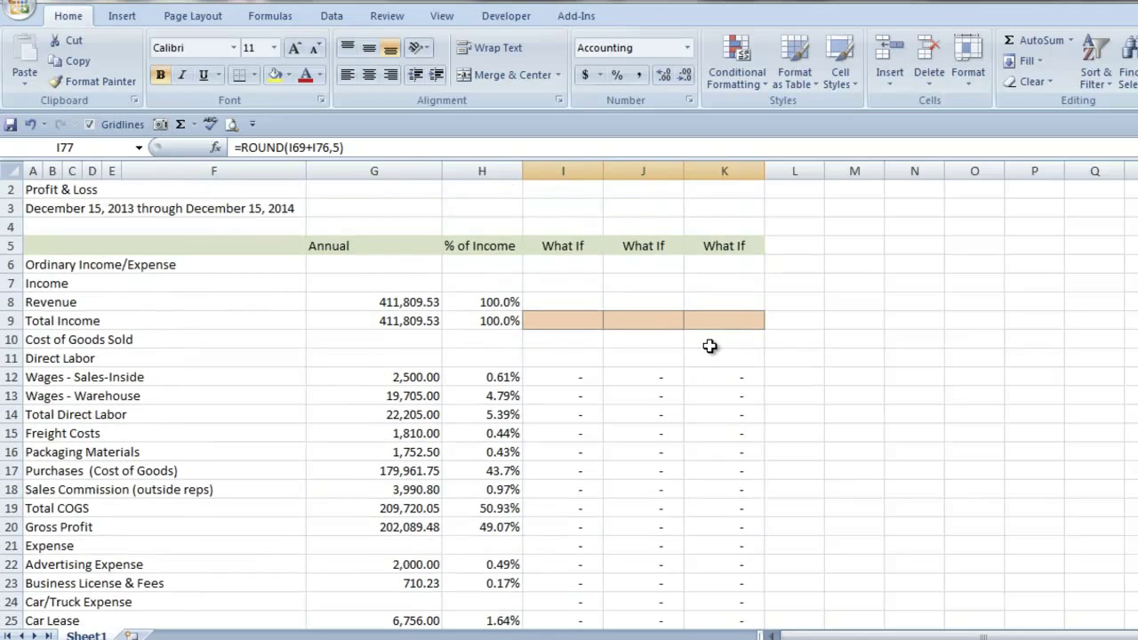
scroll(709, 346, down, 5)
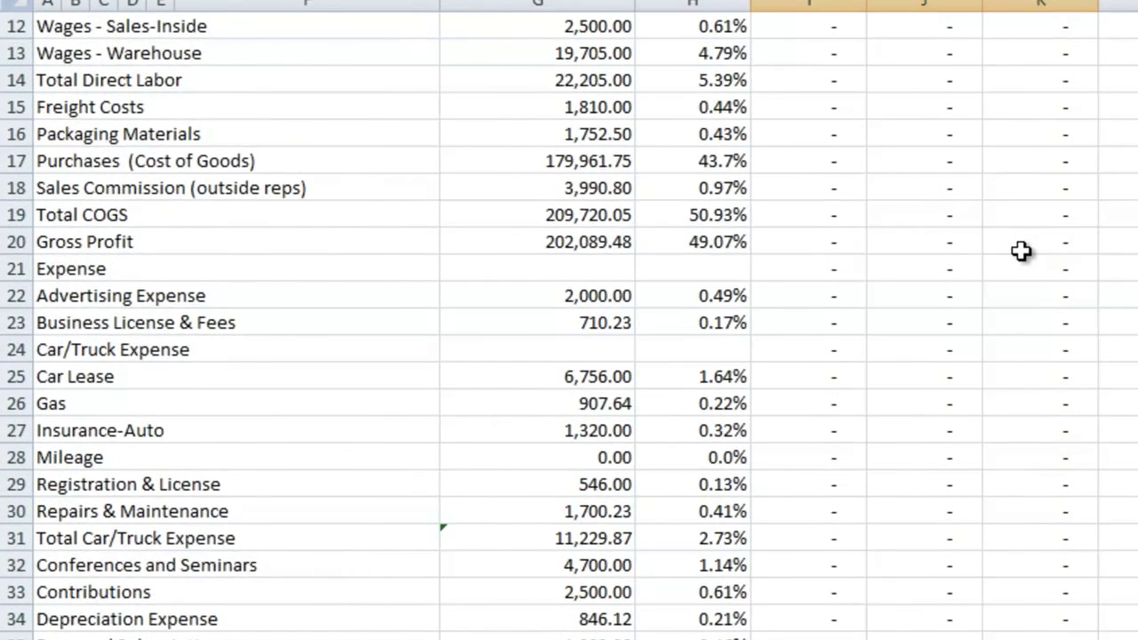
scroll(1021, 252, down, 1)
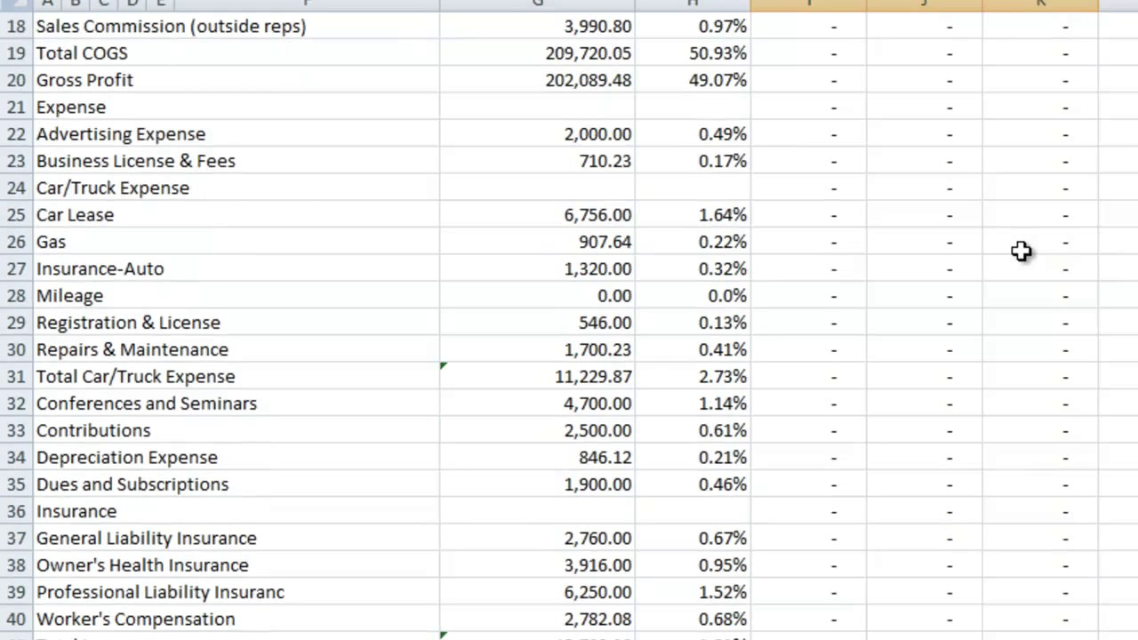
Copy the annual Car Lease and Insurance-Auto amounts from column G into their three What If cells, I25:K25 and I27:K27.
click(595, 221)
key(ctrl+c)
drag(803, 221, 1008, 221)
key(ctrl+v)
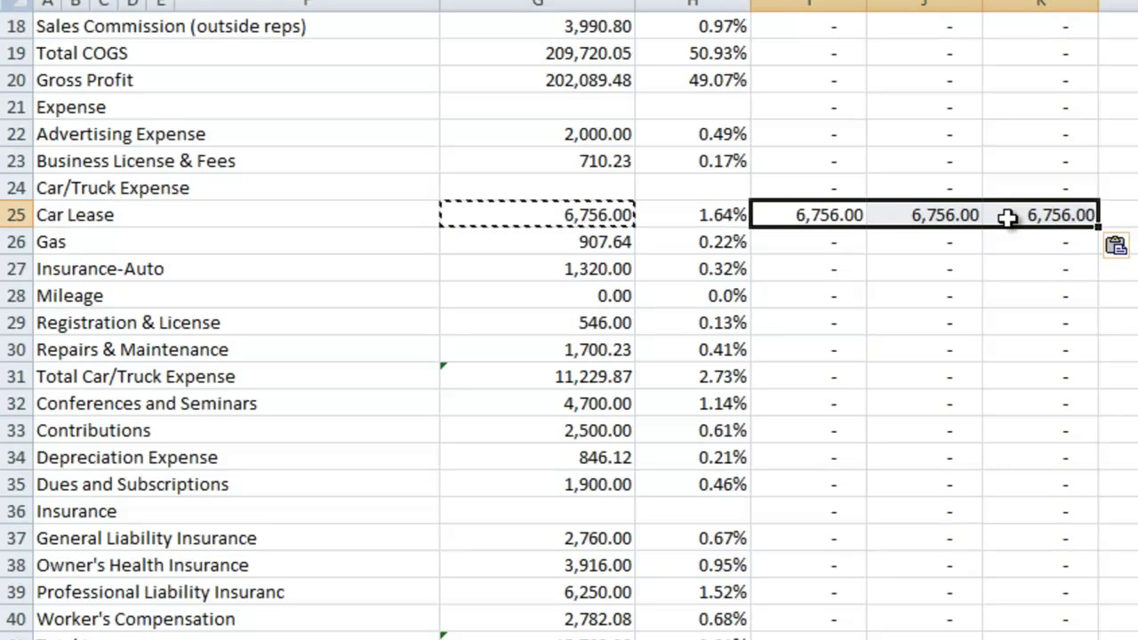
click(593, 271)
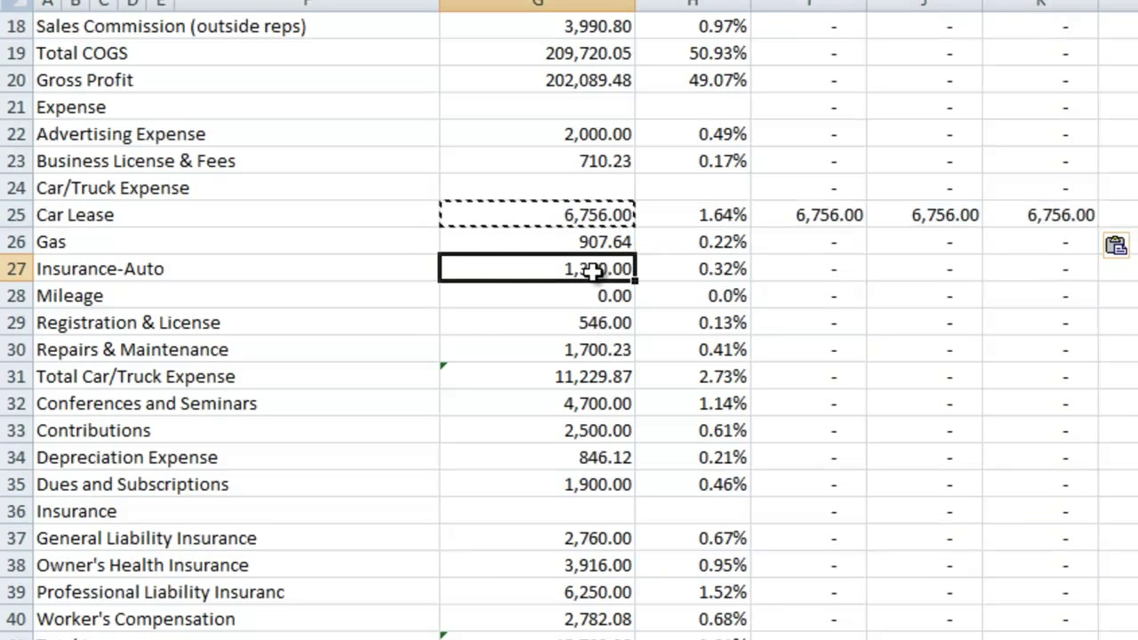
key(ctrl+c)
drag(778, 270, 1011, 269)
key(ctrl+v)
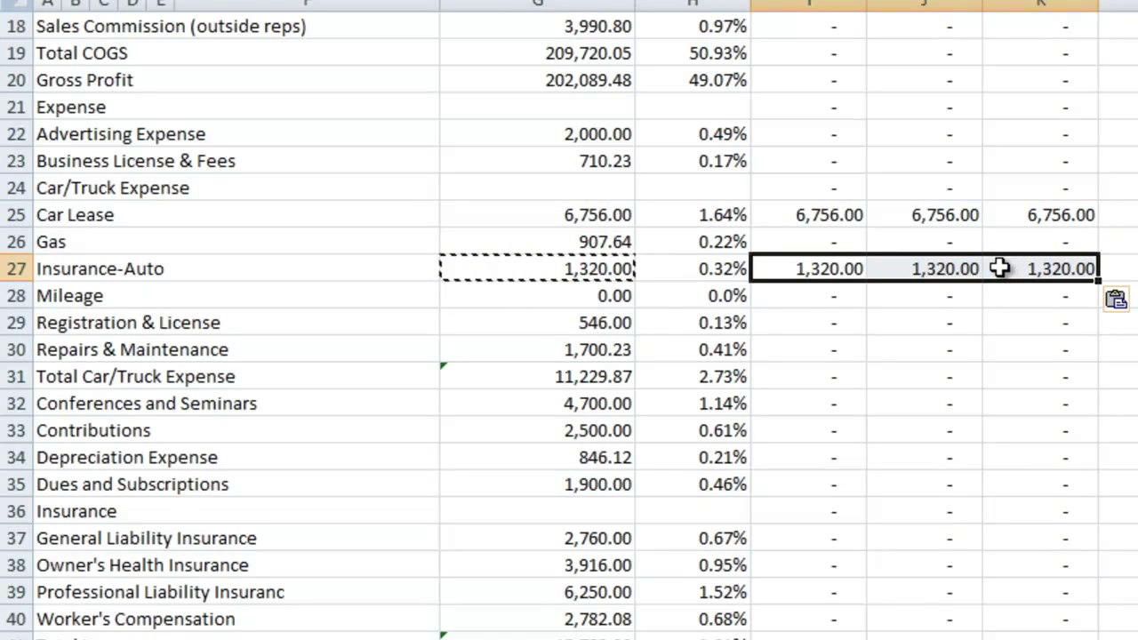
Copy the annual Registration & License and Contributions amounts from column G into I29:K29 and I33:K33.
click(531, 323)
key(ctrl+c)
drag(773, 324, 1023, 318)
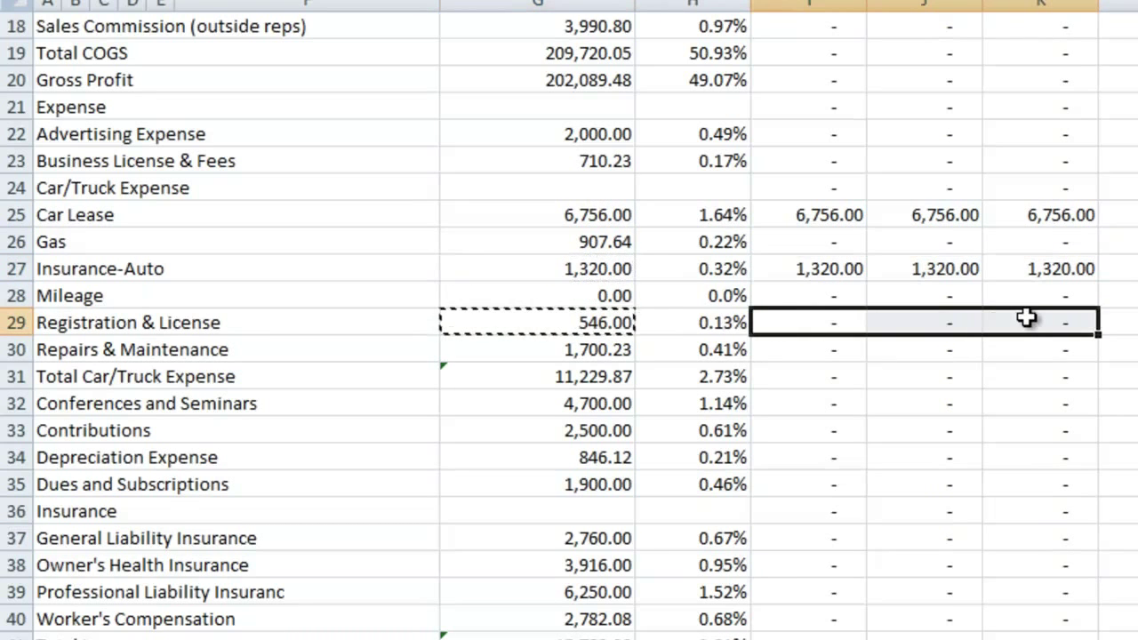
key(ctrl+v)
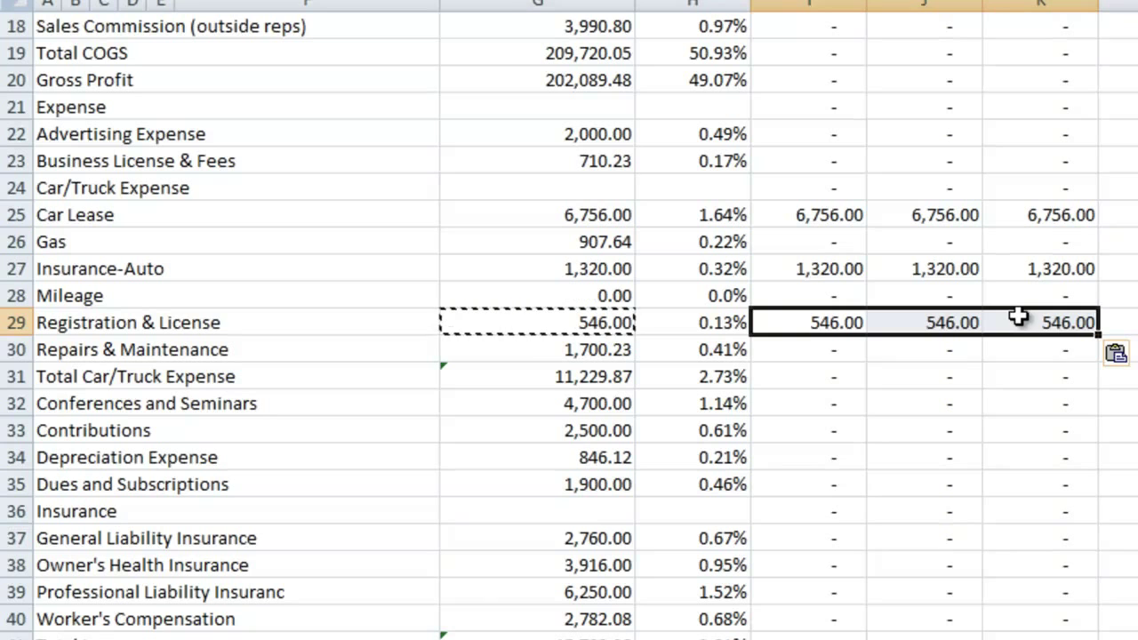
click(511, 437)
key(ctrl+c)
drag(792, 432, 1039, 430)
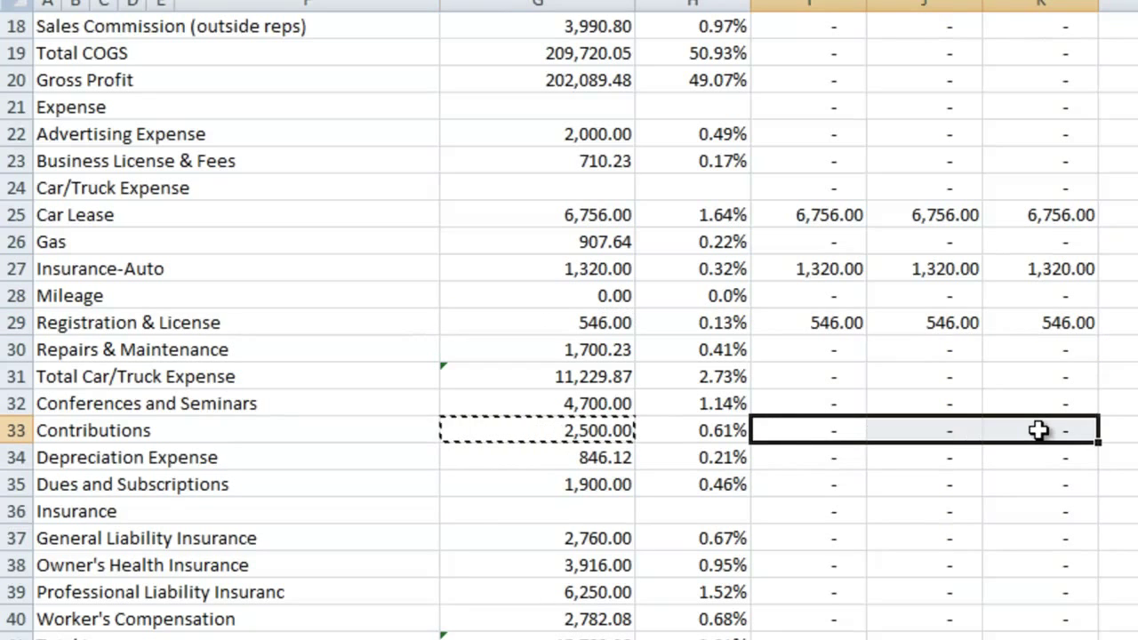
key(ctrl+v)
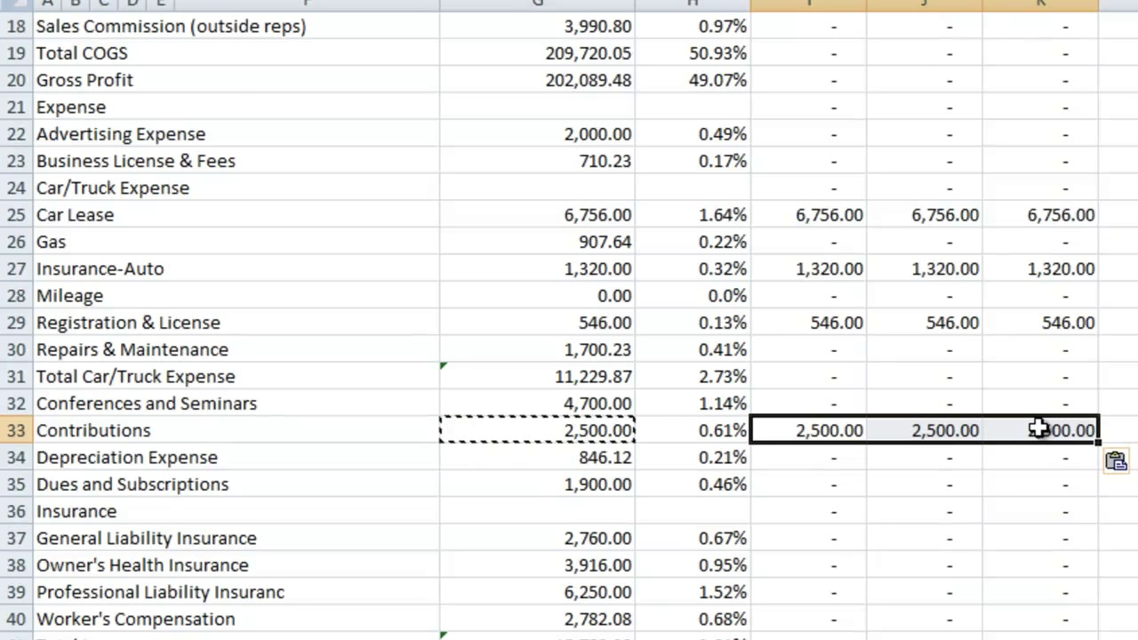
Copy the annual Dues and Subscriptions amount from G35 into the three What If cells I35:K35.
scroll(1039, 430, down, 3)
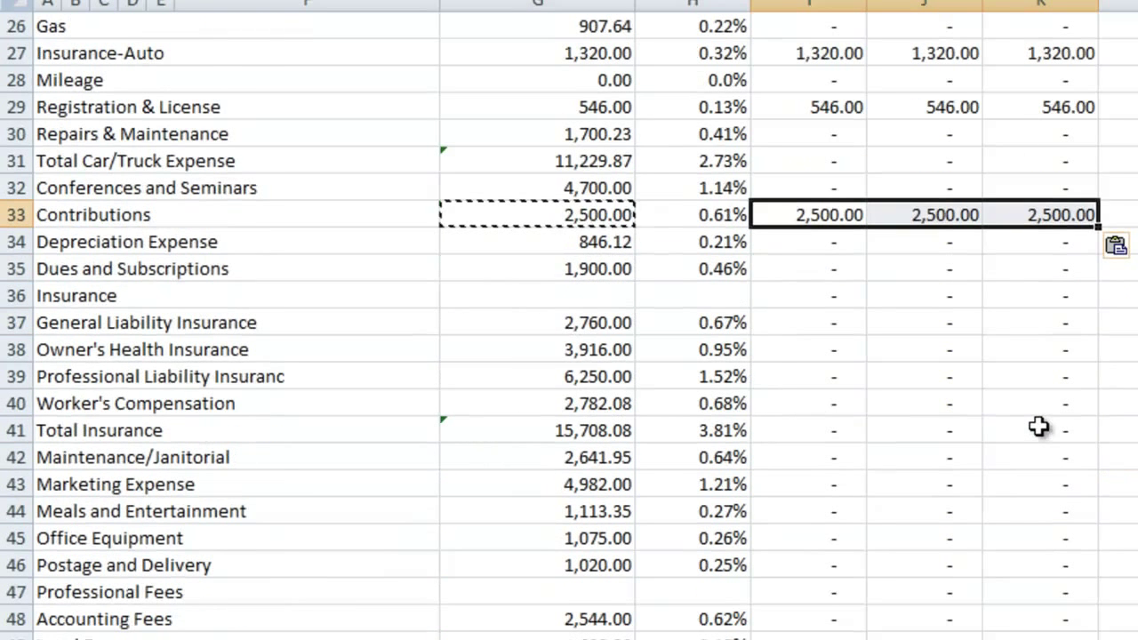
click(555, 275)
key(ctrl+c)
drag(768, 279, 1034, 270)
key(ctrl+v)
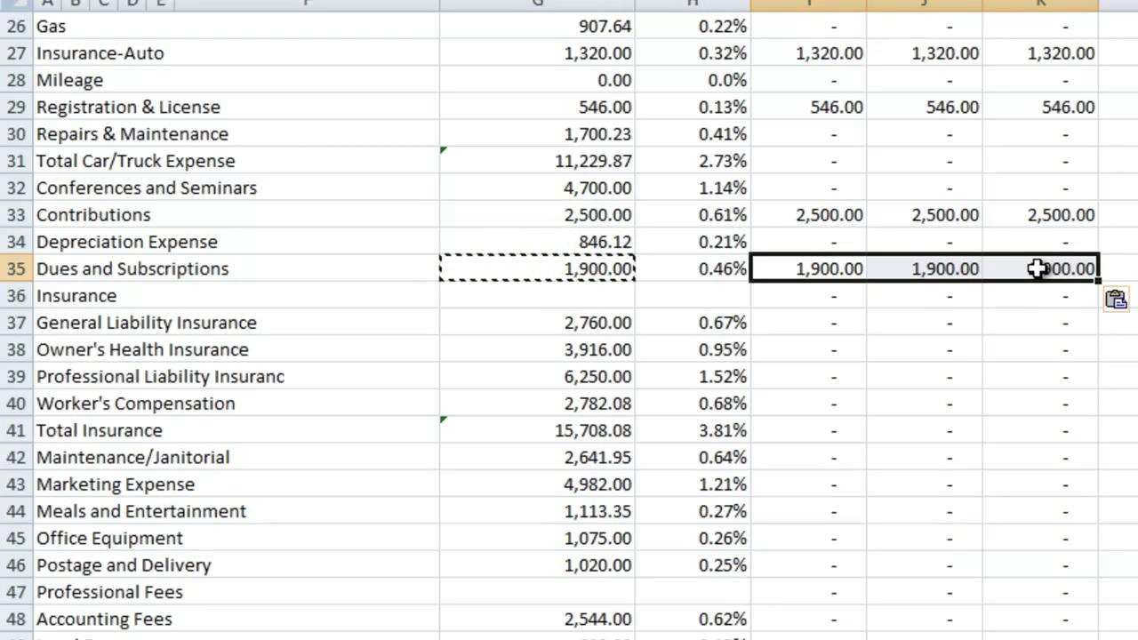
Copy the four annual insurance amounts G37:G40, General Liability through Worker's Compensation, into I37:K40.
drag(506, 326, 509, 404)
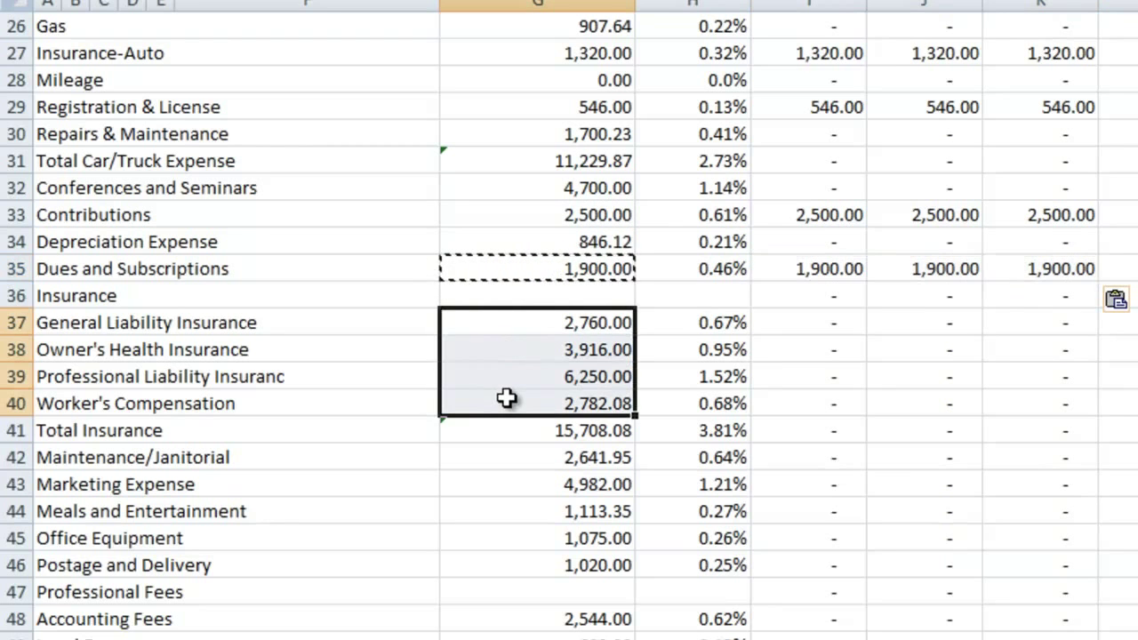
key(ctrl+c)
drag(805, 320, 1012, 408)
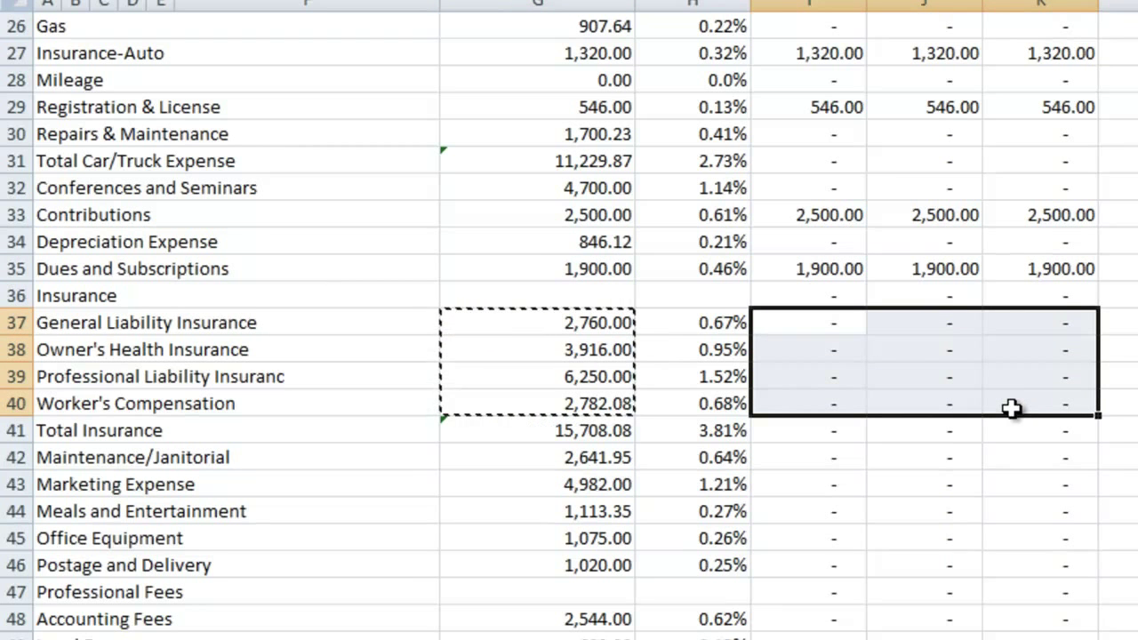
key(ctrl+v)
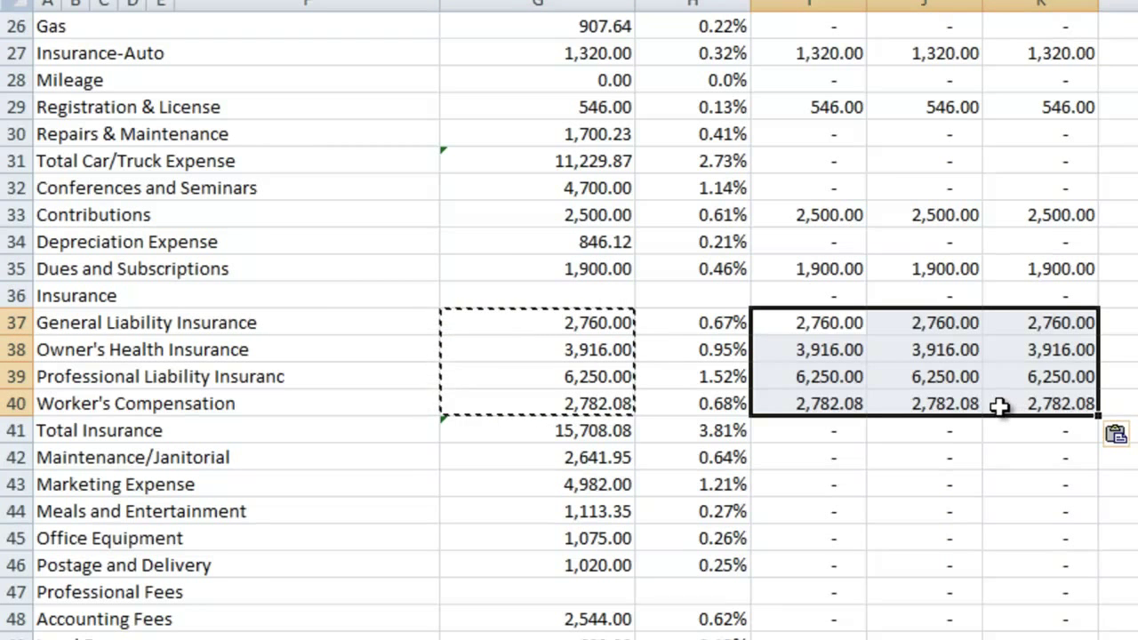
Copy the annual Maintenance/Janitorial and Office Equipment amounts from column G into I42:K42 and I45:K45.
scroll(999, 406, down, 3)
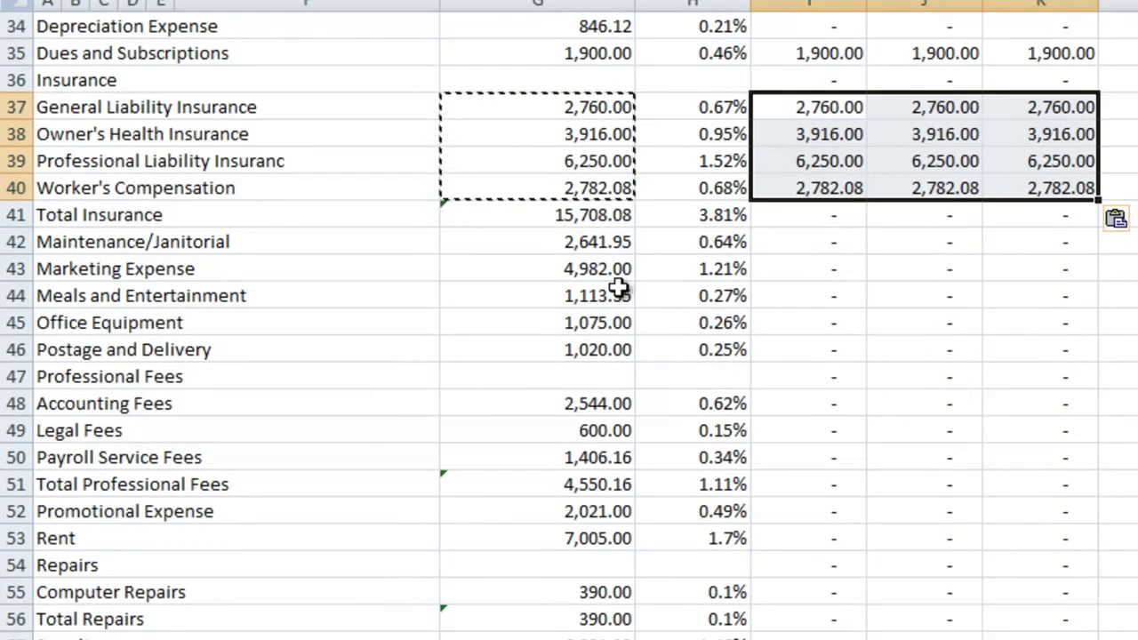
click(589, 247)
key(ctrl+c)
drag(771, 242, 1011, 246)
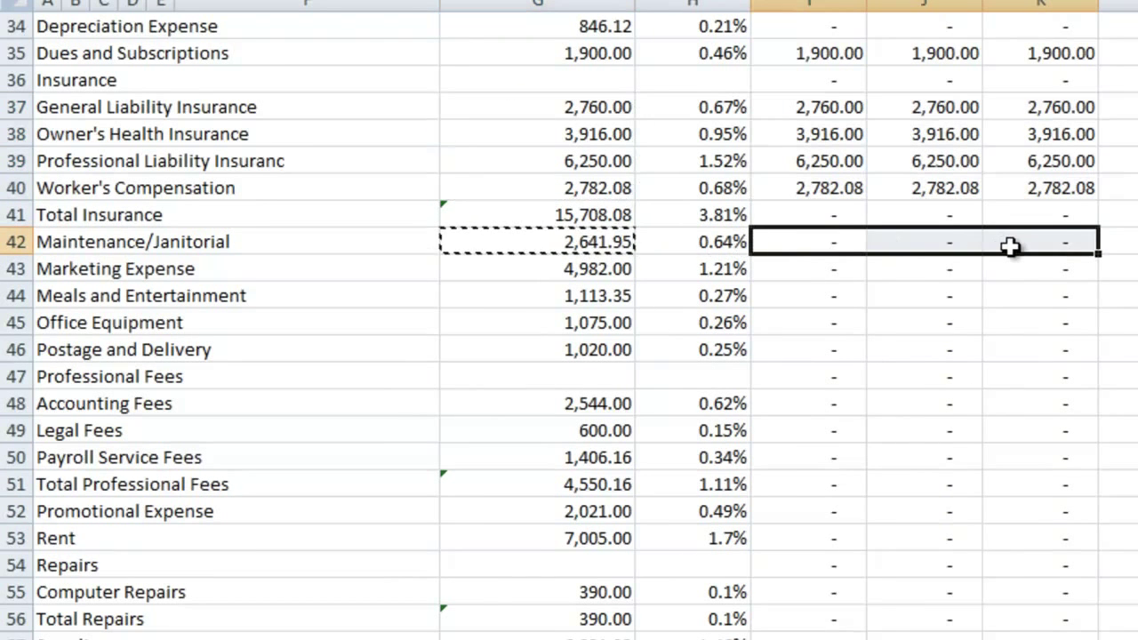
key(ctrl+v)
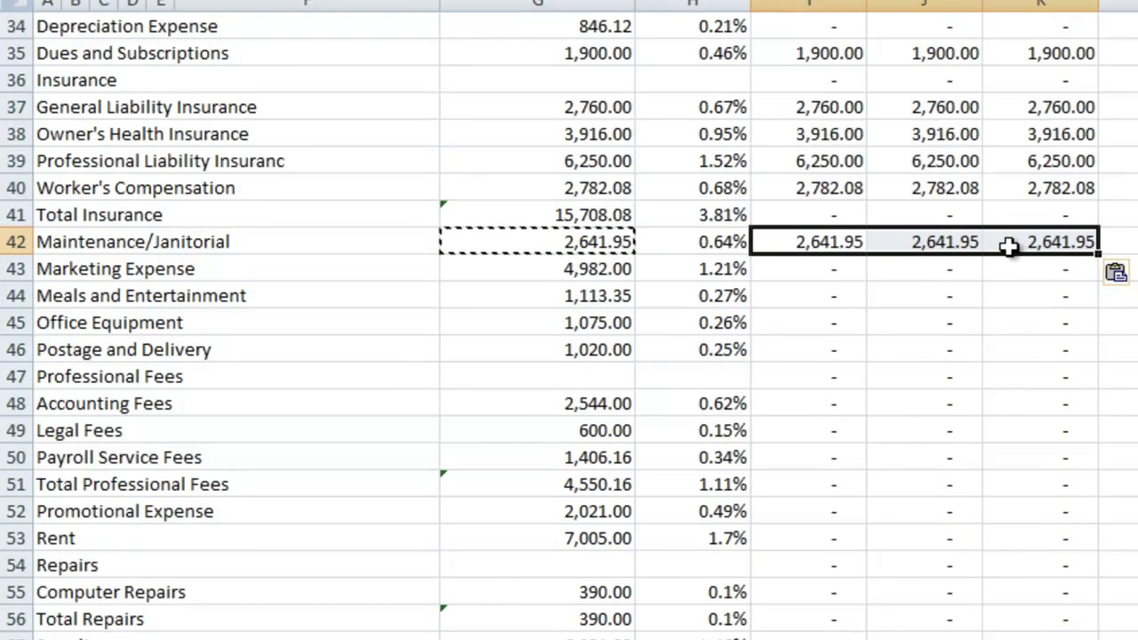
click(524, 323)
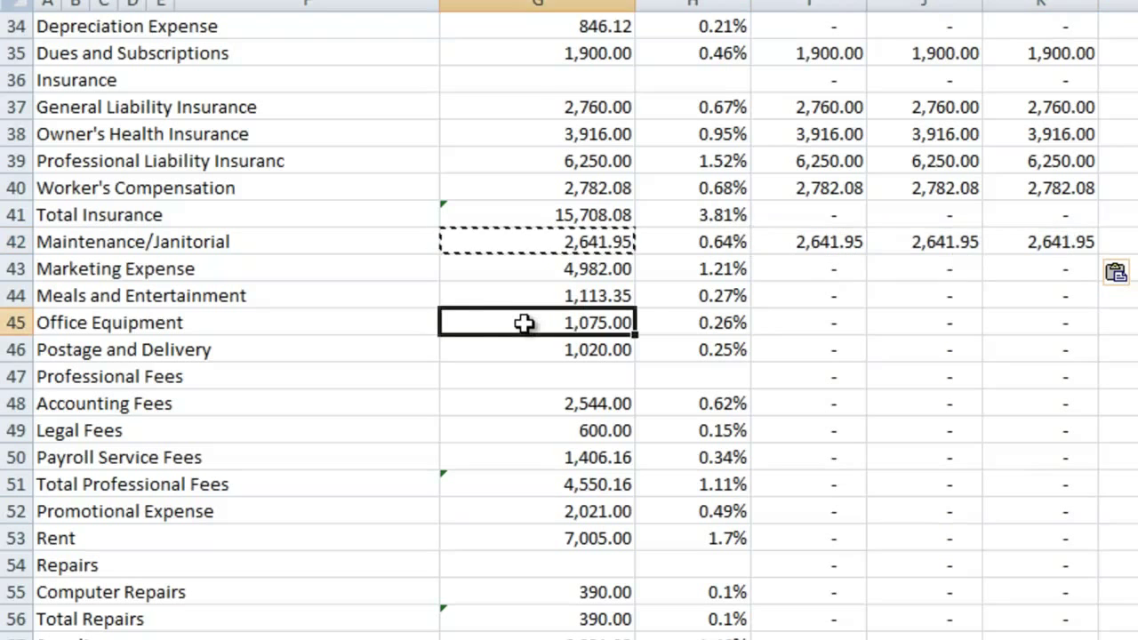
key(ctrl+c)
drag(774, 323, 1016, 323)
key(ctrl+v)
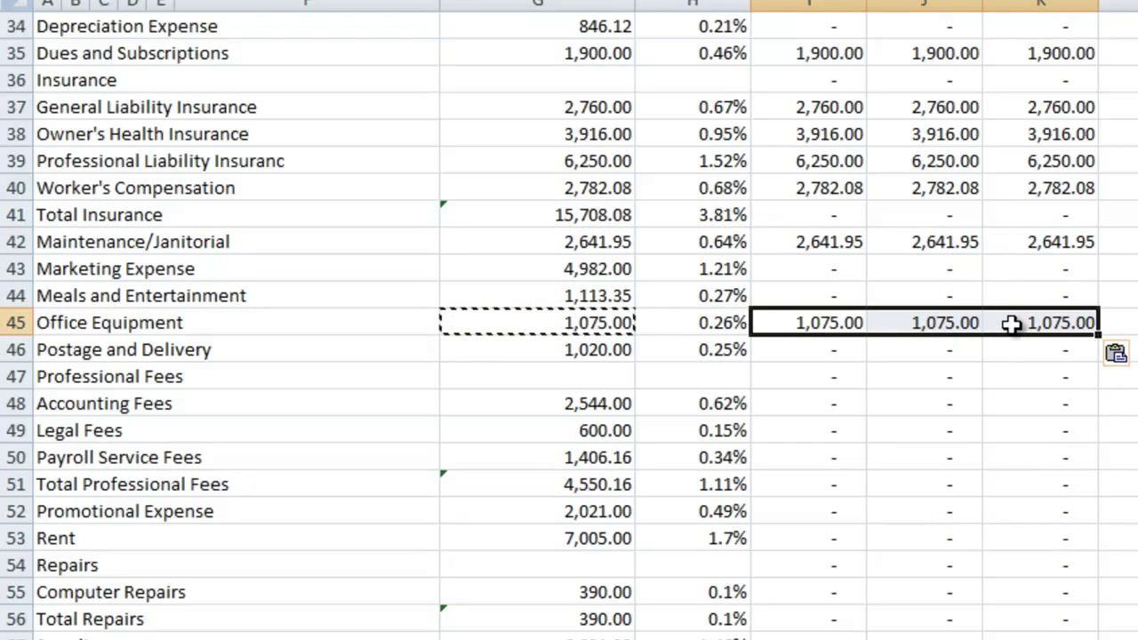
Copy the annual Rent and Computer Repairs amounts from column G into I53:K53 and I55:K55.
click(567, 538)
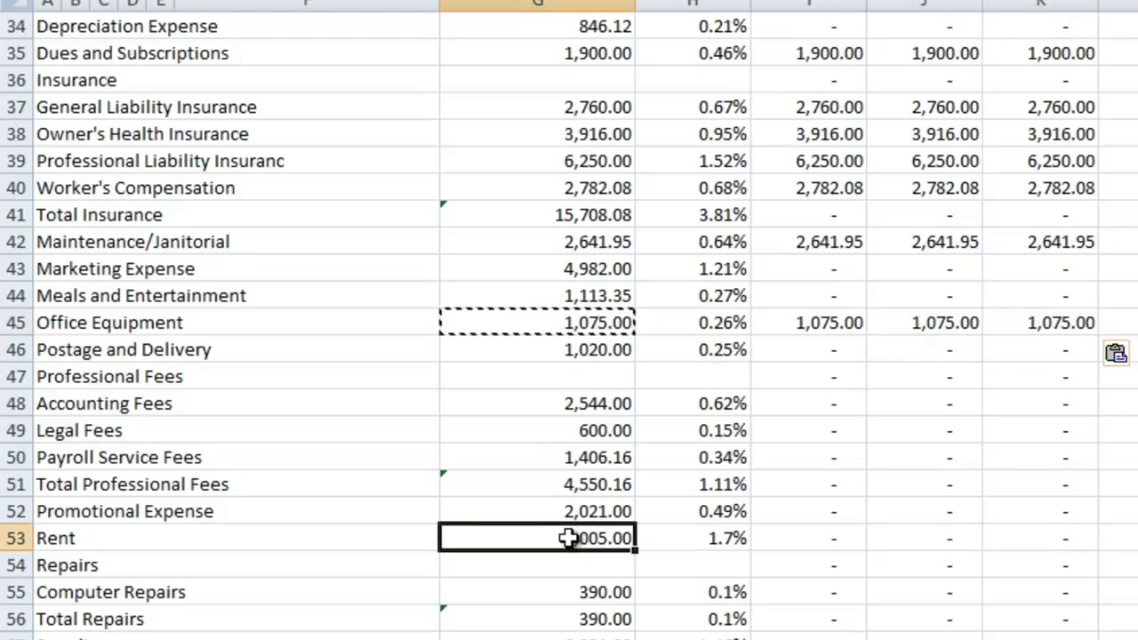
scroll(568, 538, down, 3)
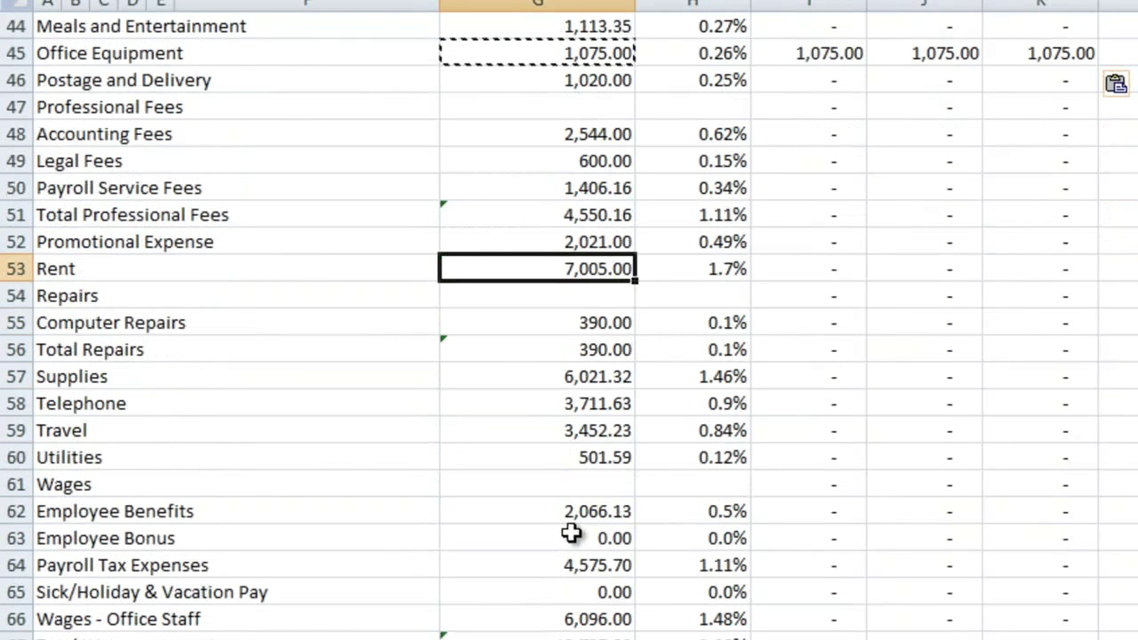
key(ctrl+c)
drag(772, 266, 983, 265)
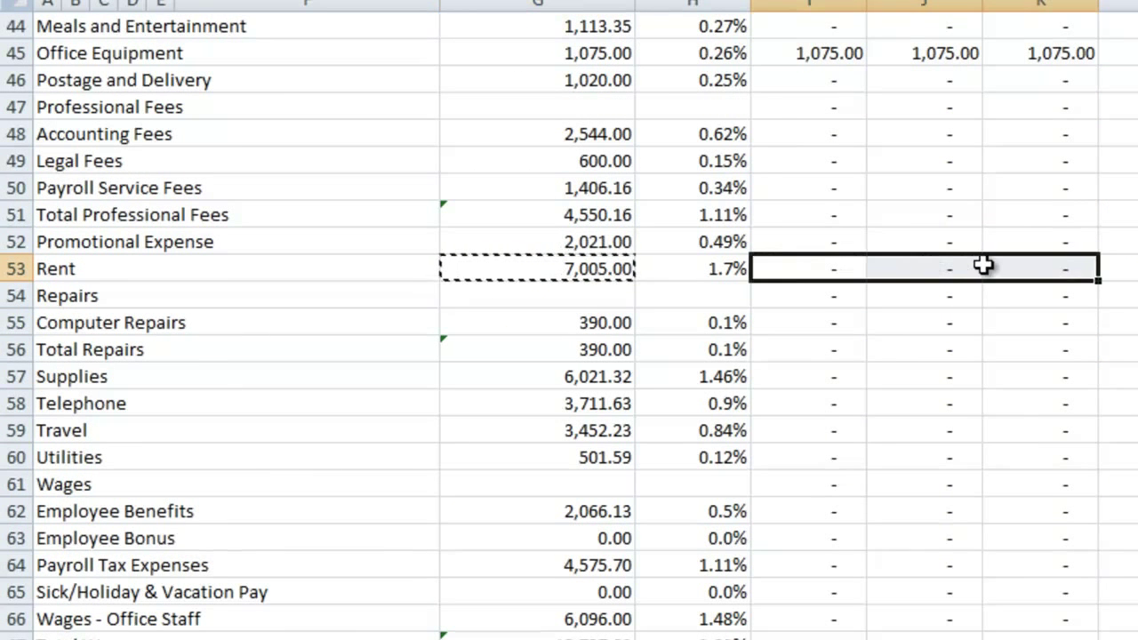
key(ctrl+v)
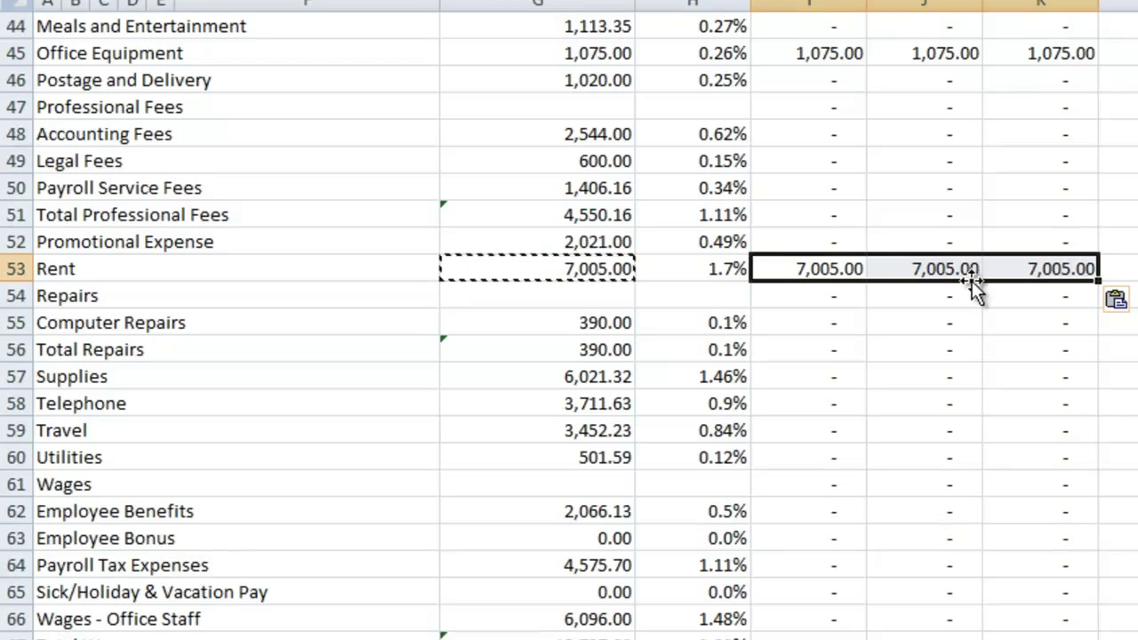
click(571, 326)
key(ctrl+c)
drag(767, 322, 1018, 321)
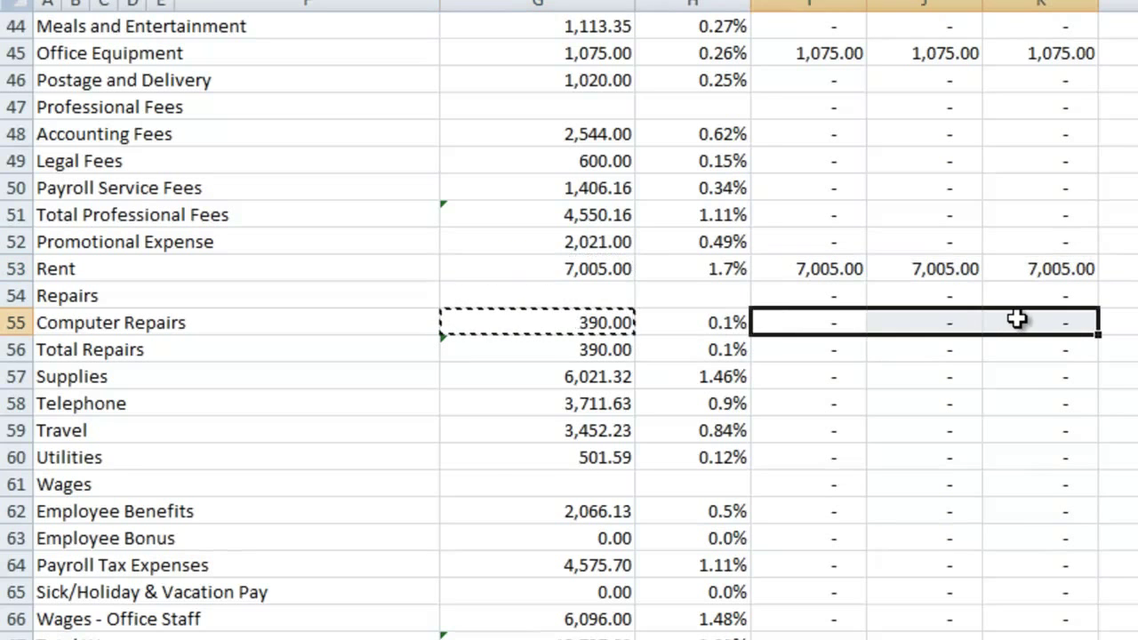
key(ctrl+v)
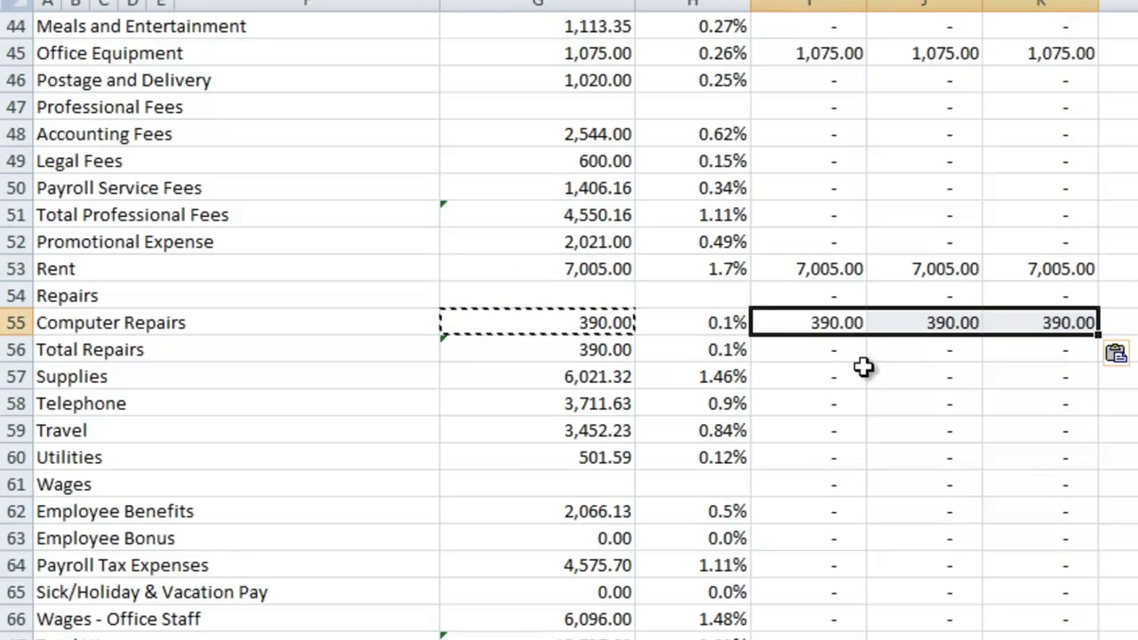
Copy the annual Utilities amount from G60 into the three What If cells I60:K60.
click(508, 458)
key(ctrl+c)
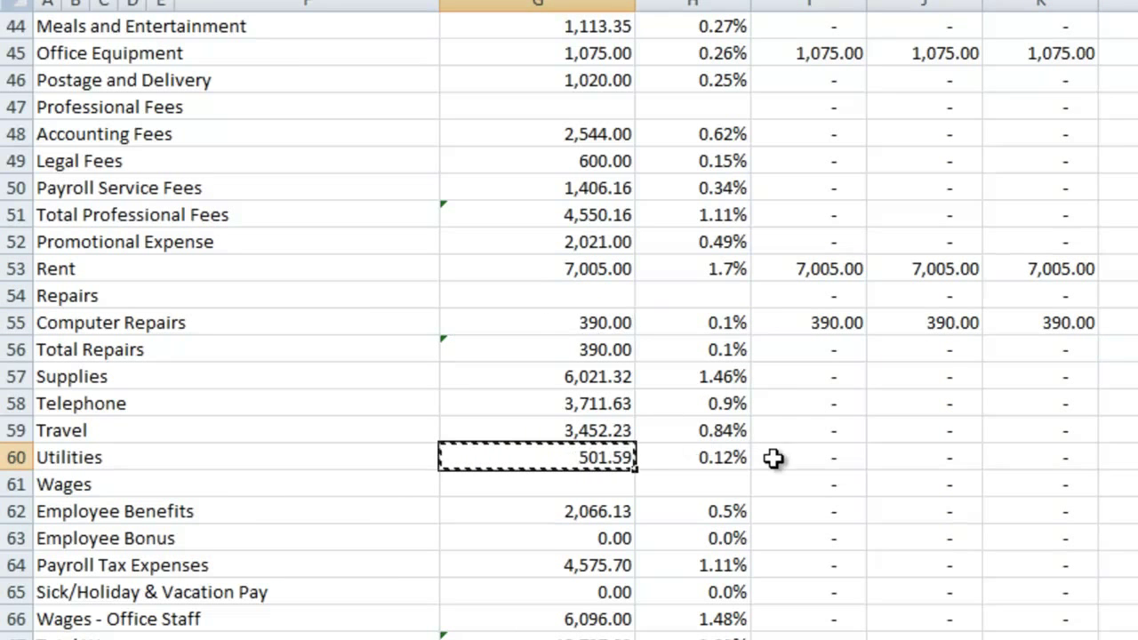
drag(774, 457, 1008, 456)
key(ctrl+v)
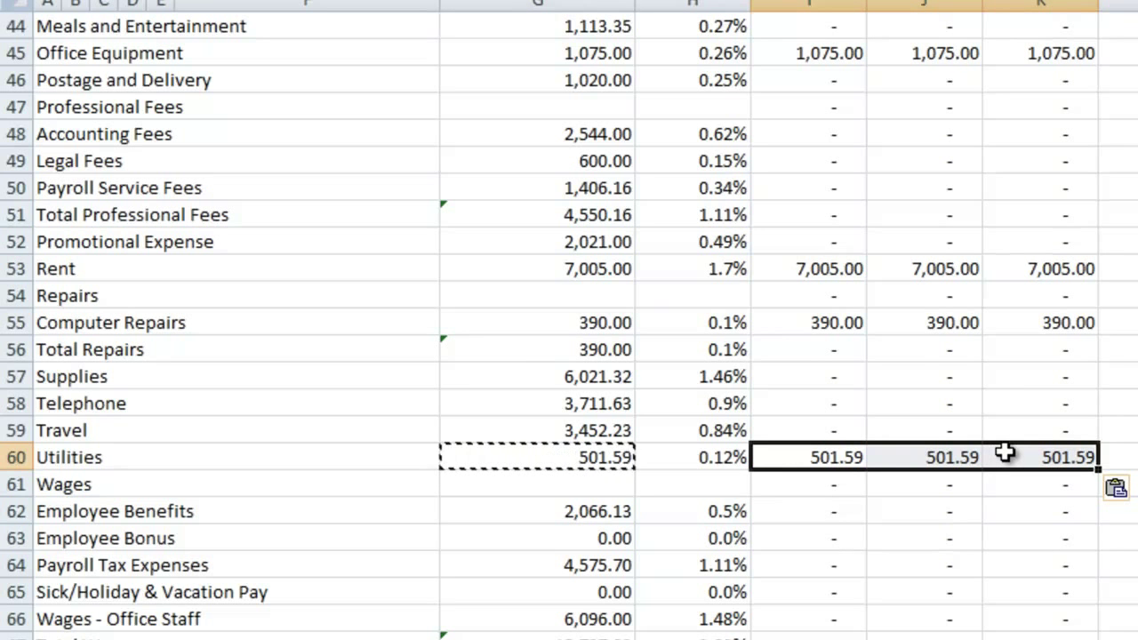
Enter the income change percentages 3%, 5% and -5% in I7, J7 and K7, two rows above the shaded income cells.
scroll(1005, 454, up, 14)
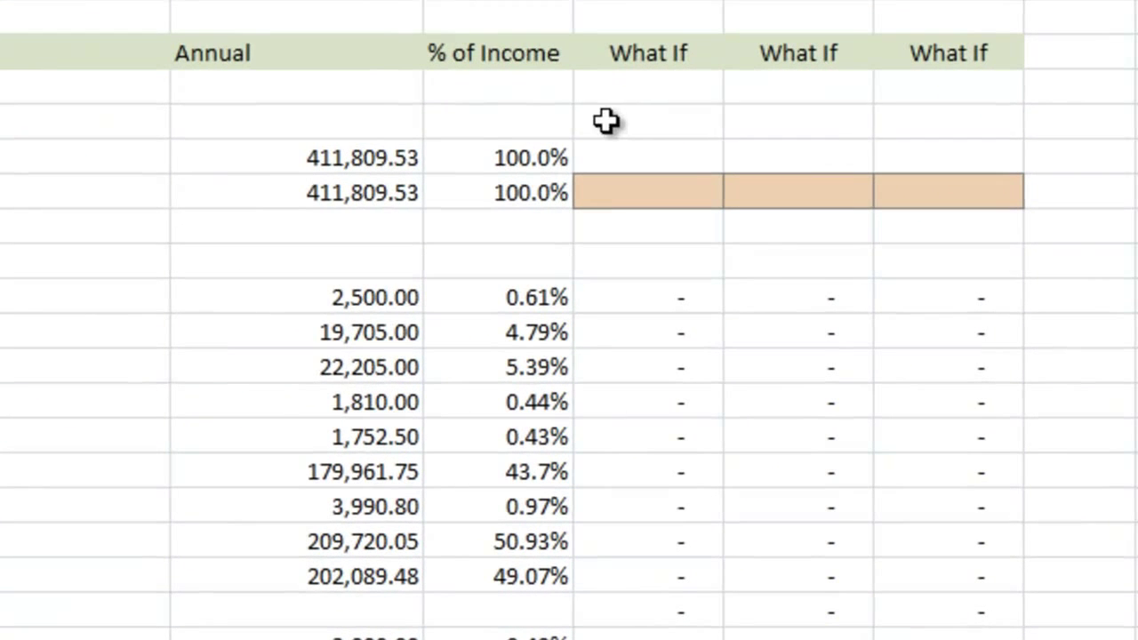
drag(775, 186, 1018, 177)
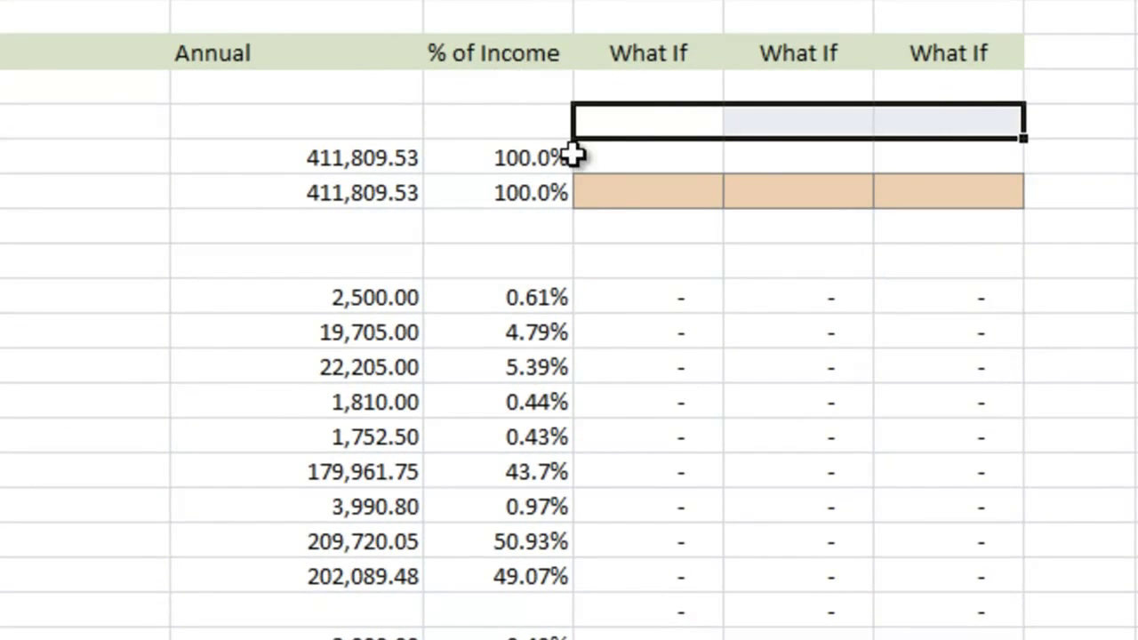
click(672, 125)
text(3)
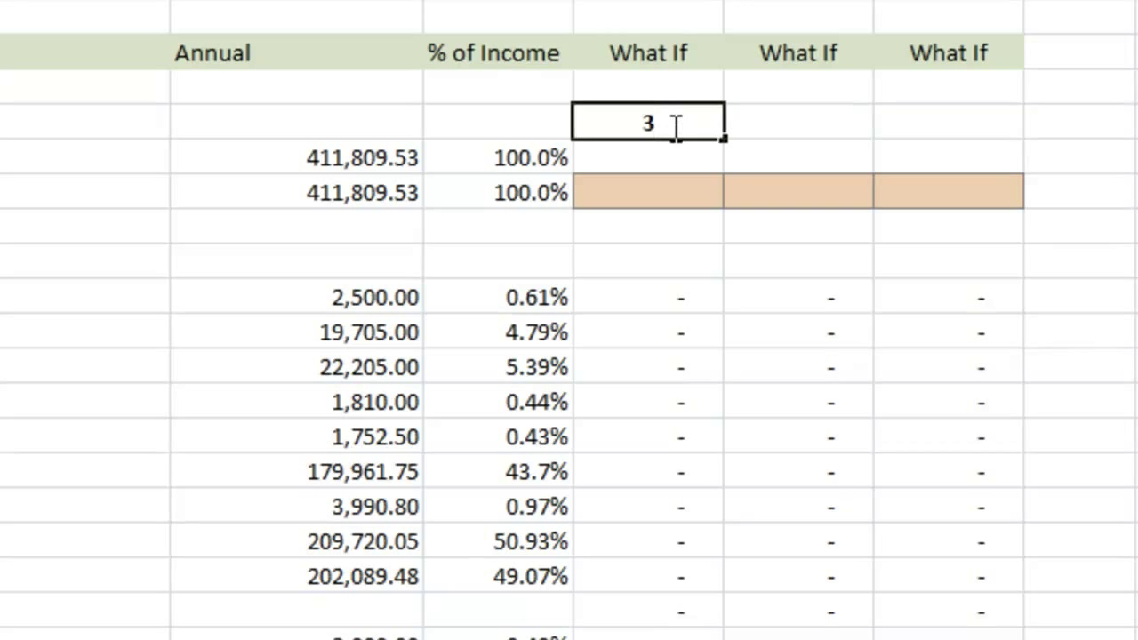
text(%)
key(Tab)
text(5%)
key(Tab)
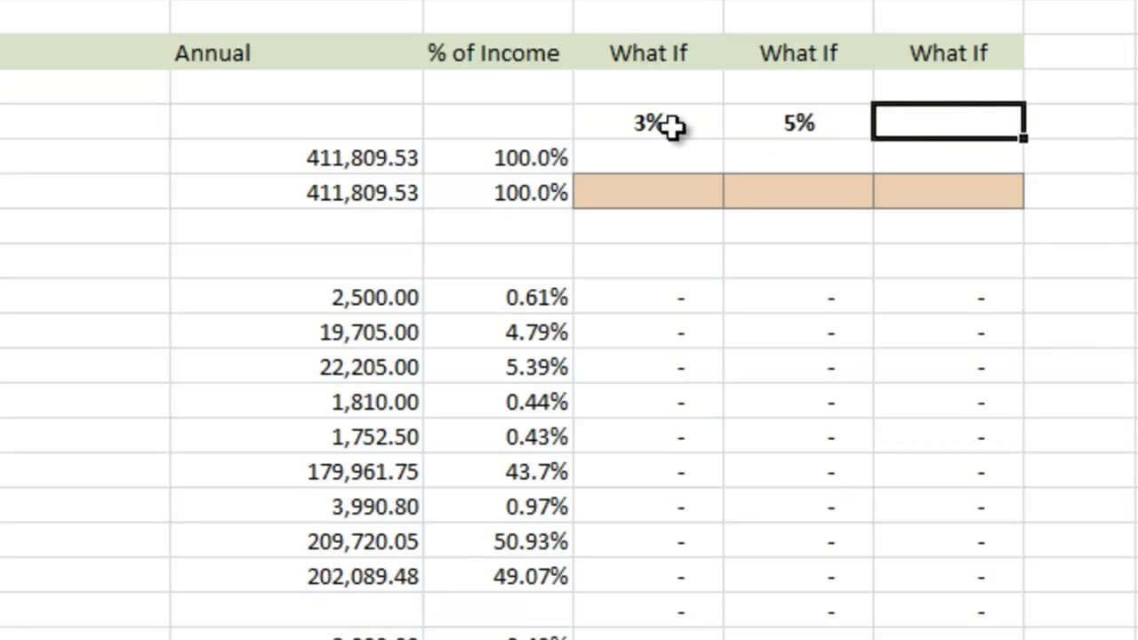
text(-5)
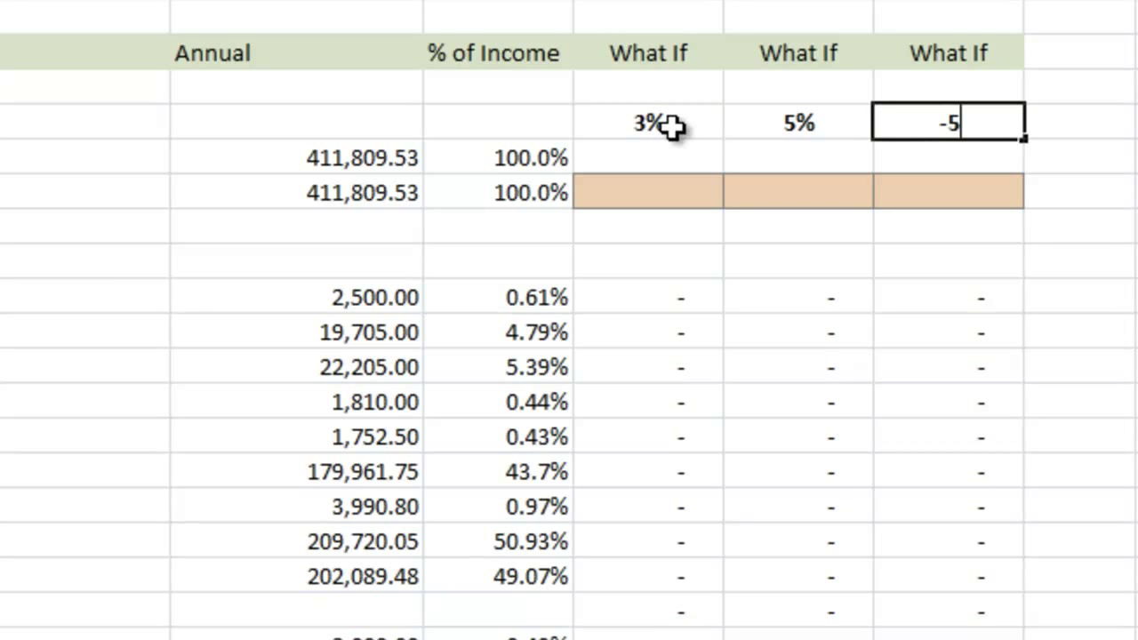
text(%)
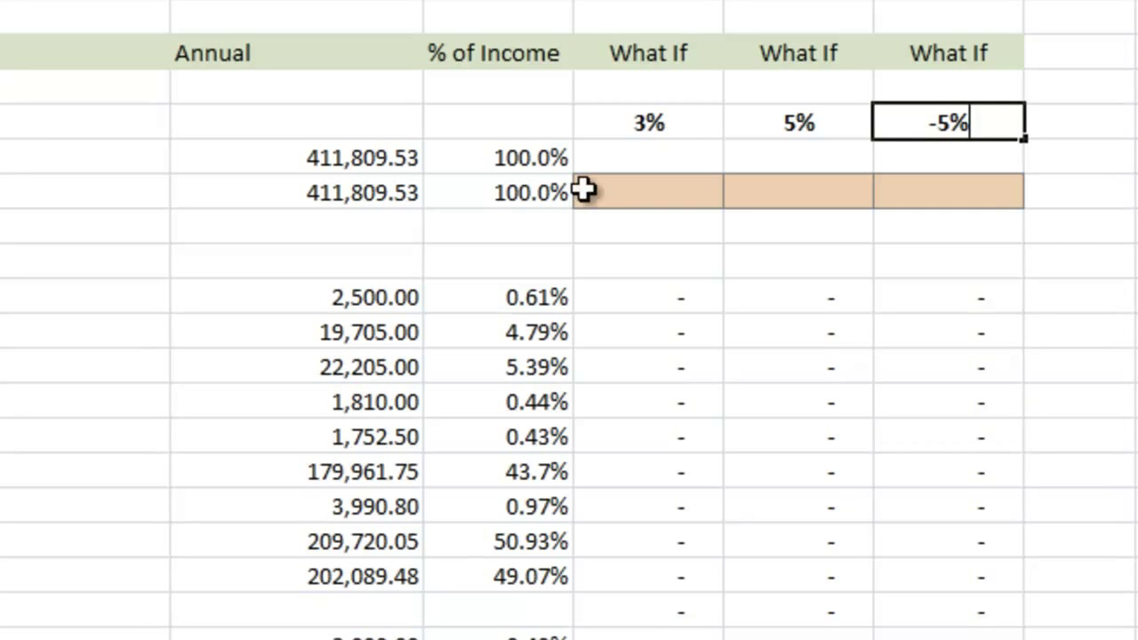
Enter the formula =1.03*G9 in the shaded income cell I9 of the 3% What If column.
click(673, 192)
text(=)
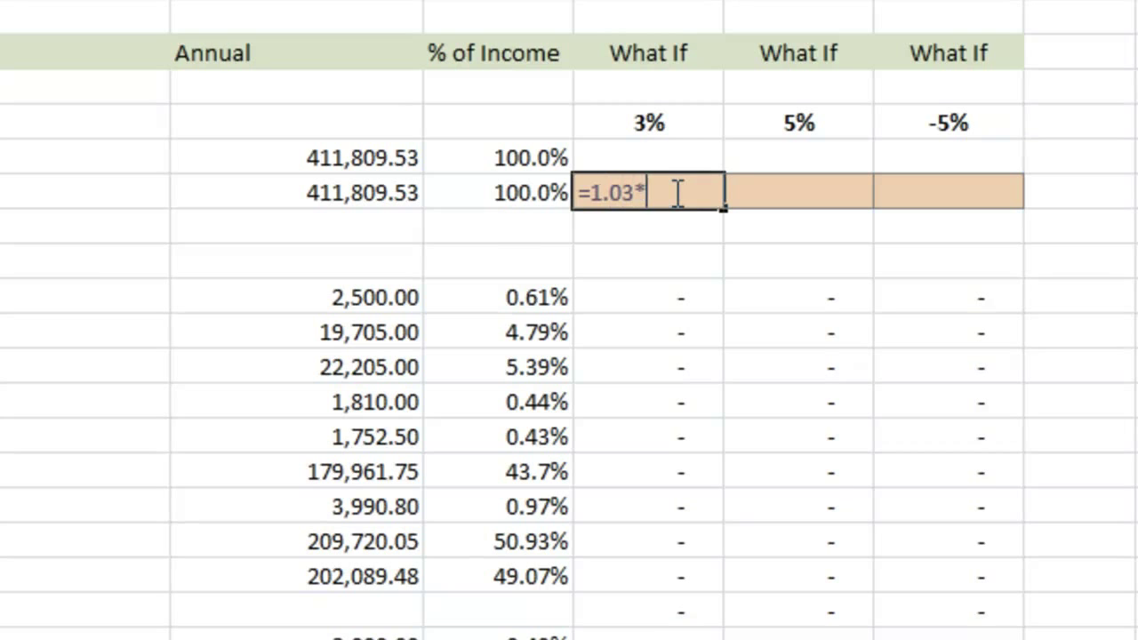
text(1.03*)
click(362, 192)
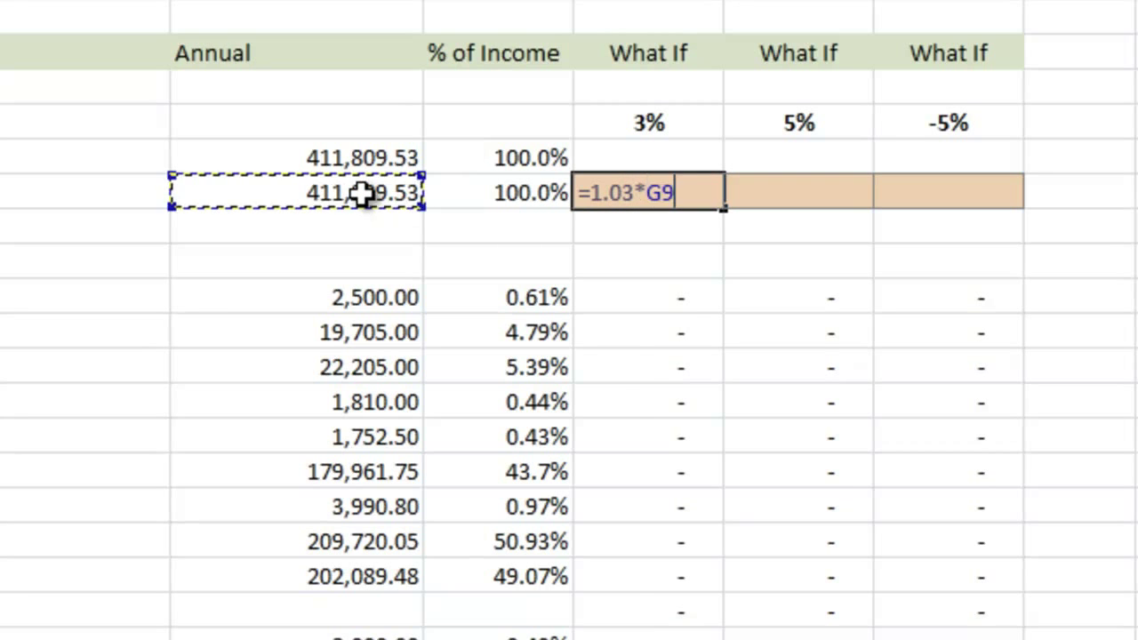
key(Tab)
Enter the formula =1.05*G9 in the shaded income cell J9 of the 5% What If column.
text(=)
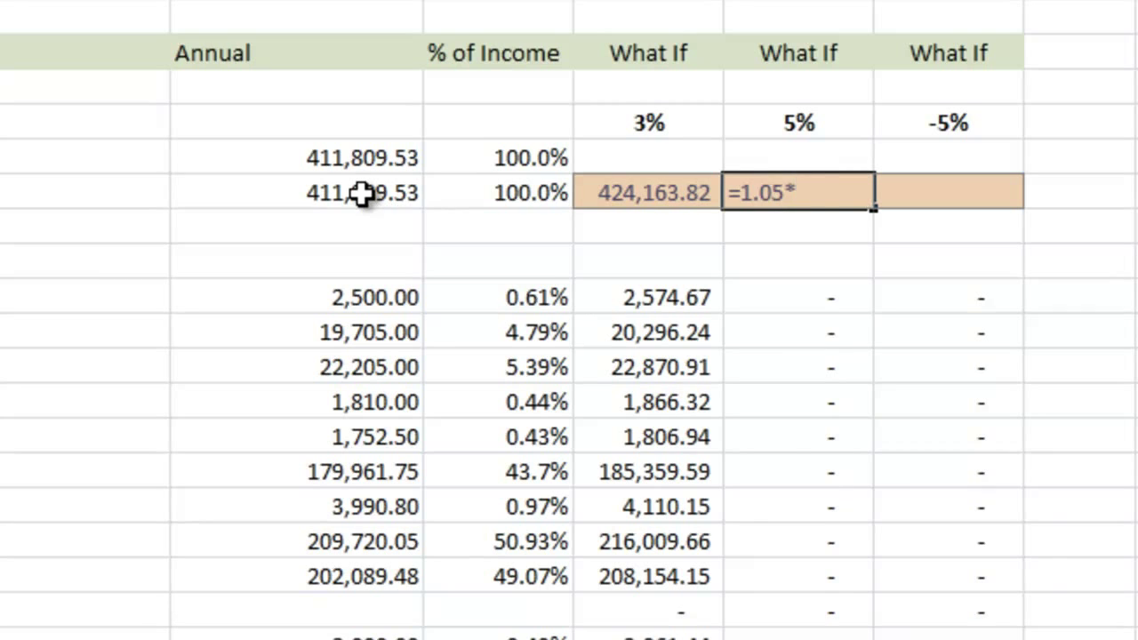
text(1.05*)
click(362, 192)
key(Tab)
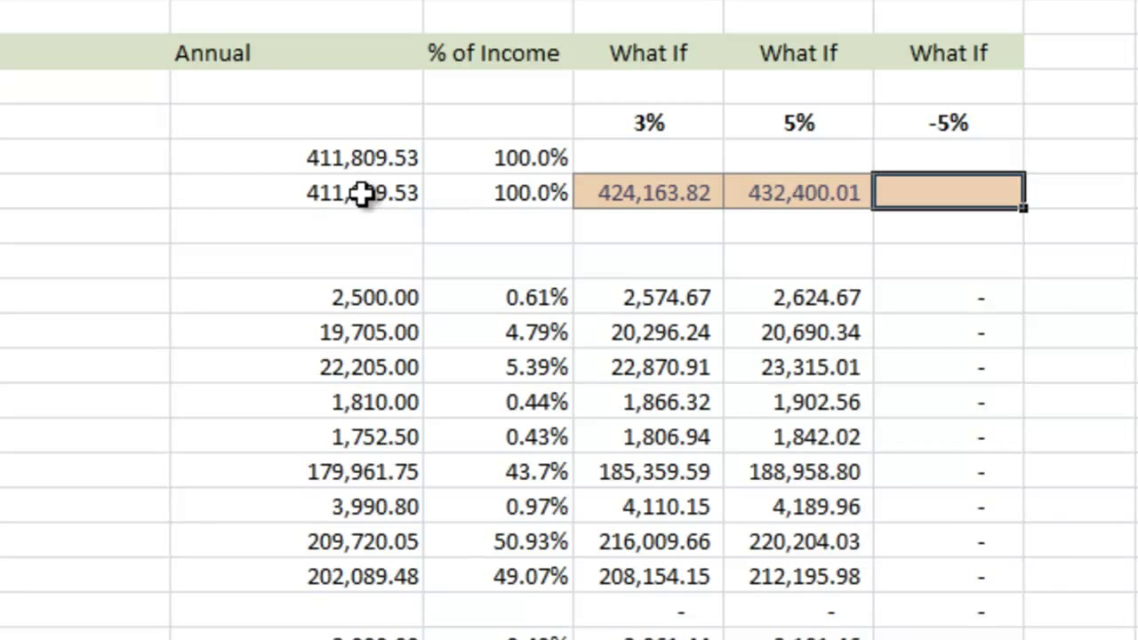
Enter the formula =.95*G9 in the shaded income cell K9 of the -5% What If column.
text(=.95)
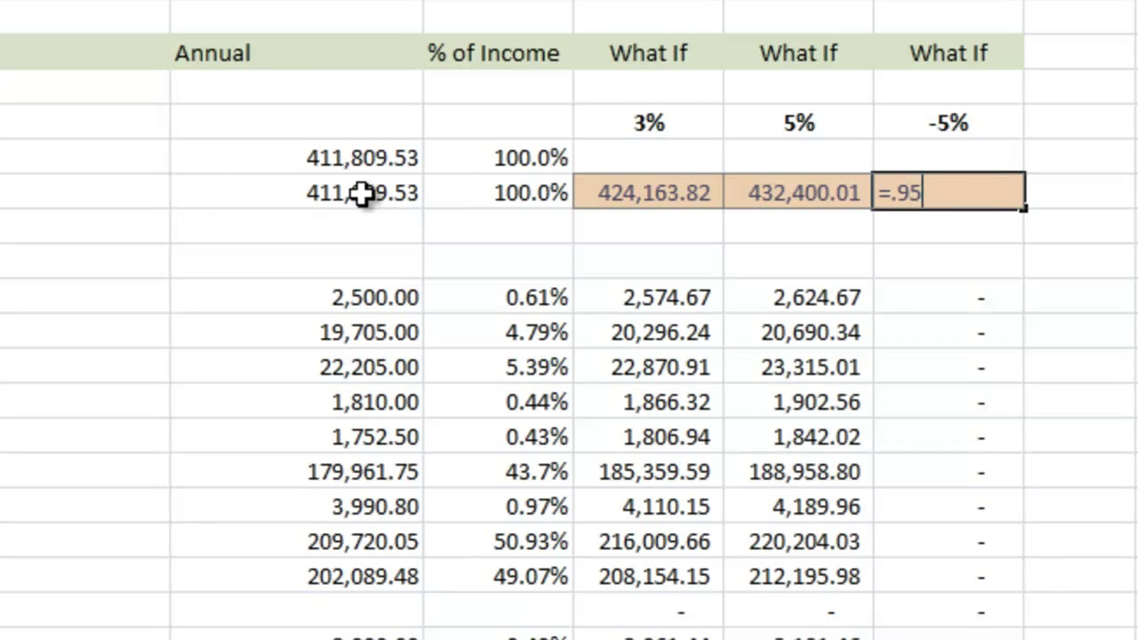
text(*)
click(363, 192)
key(Tab)
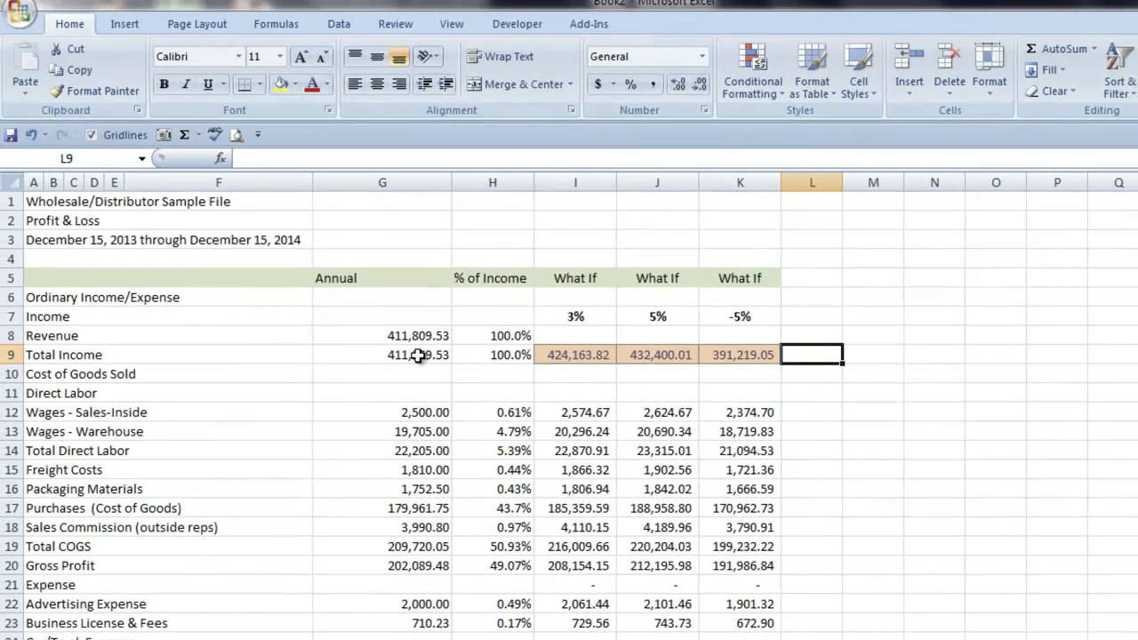
Add the label Change in G79, two rows below the Net Income row.
scroll(417, 354, down, 17)
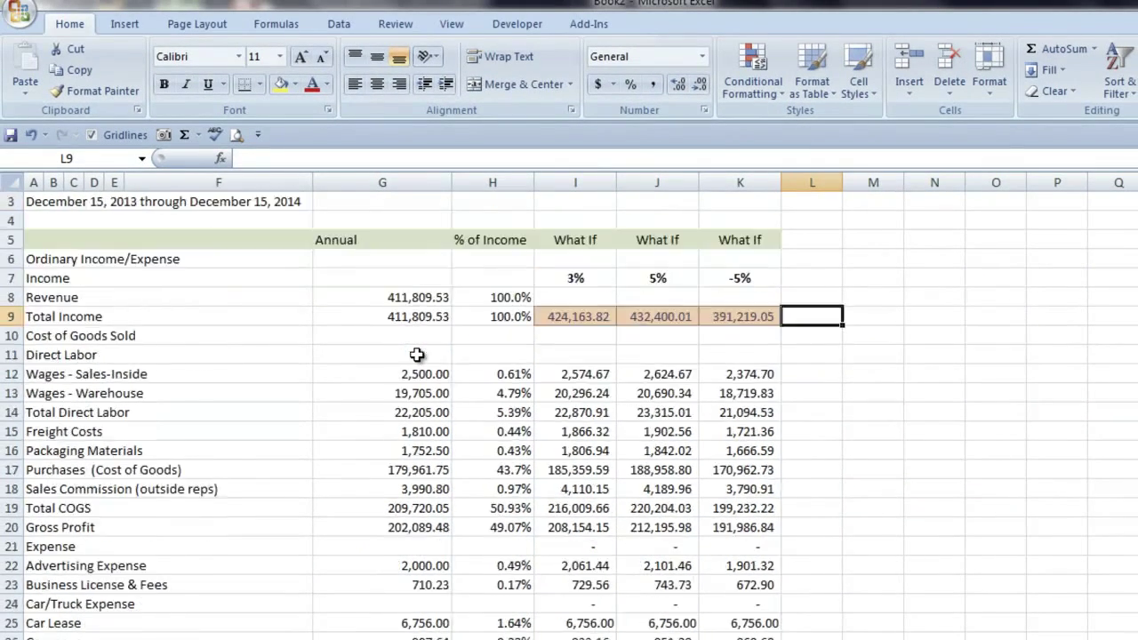
scroll(419, 356, down, 5)
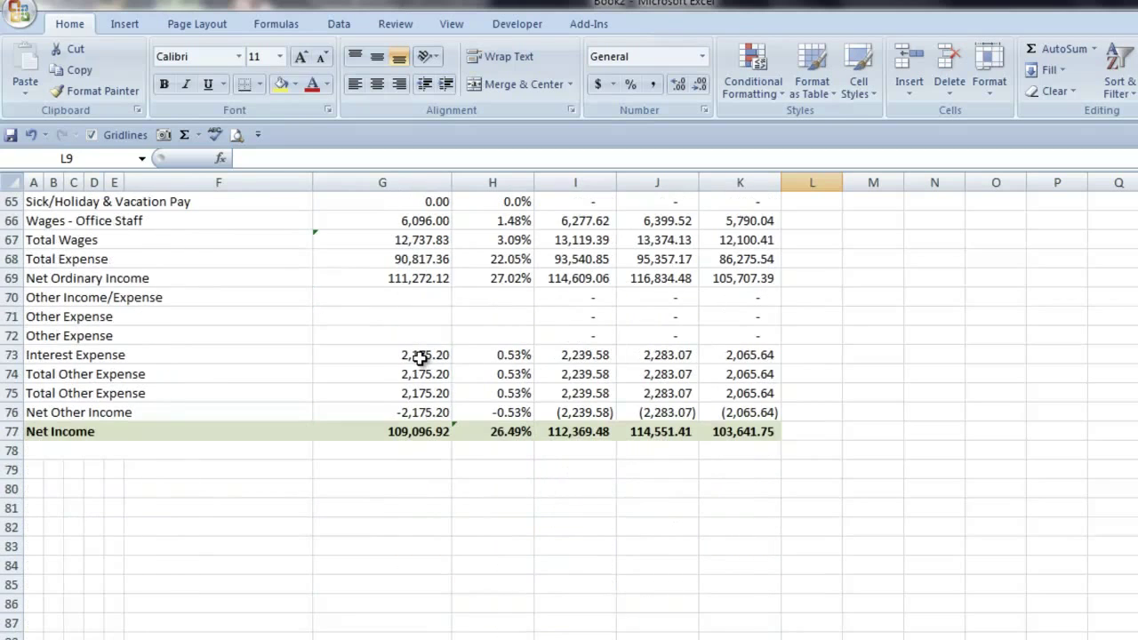
click(391, 460)
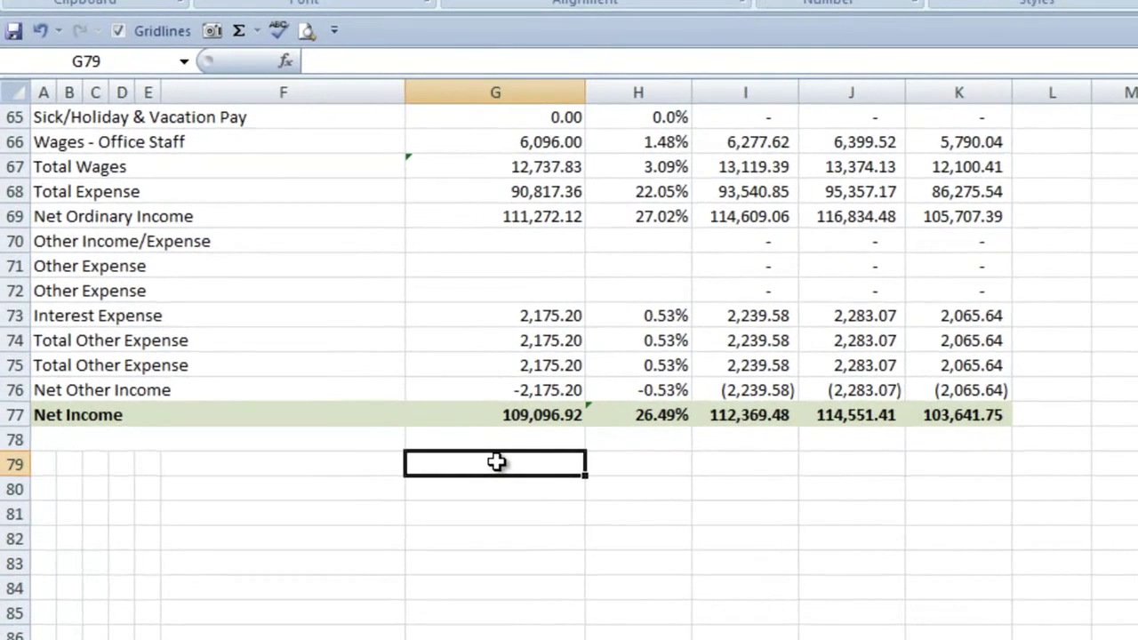
text(Ch)
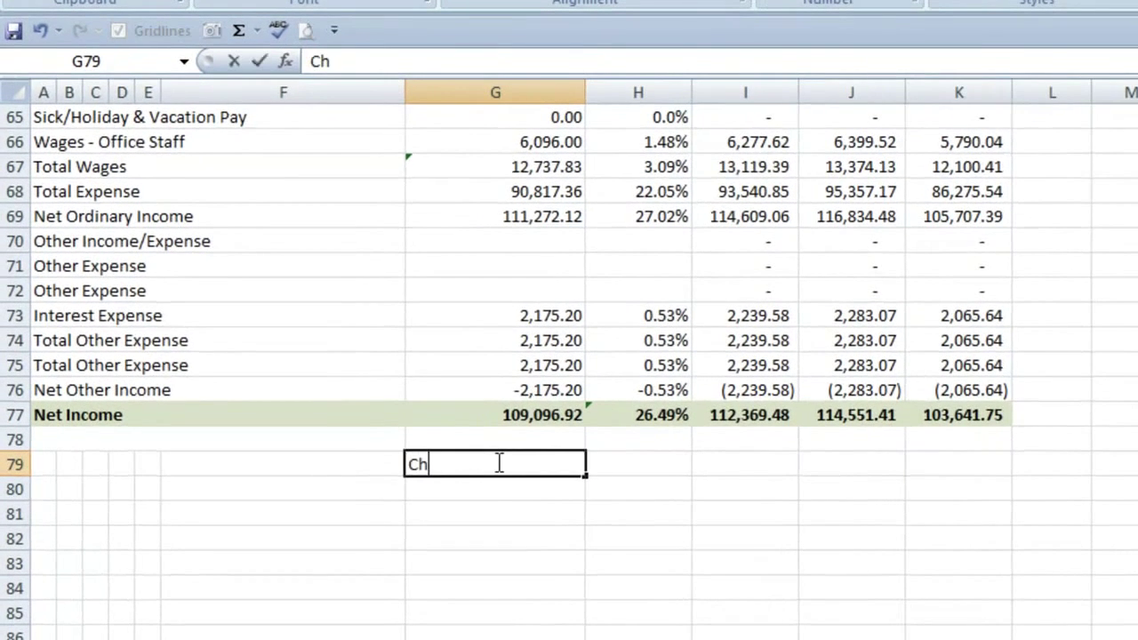
key(Tab)
Enter =I77-$G$77 in I79 to compute the net income change, and fill the formula across to K79.
key(Tab)
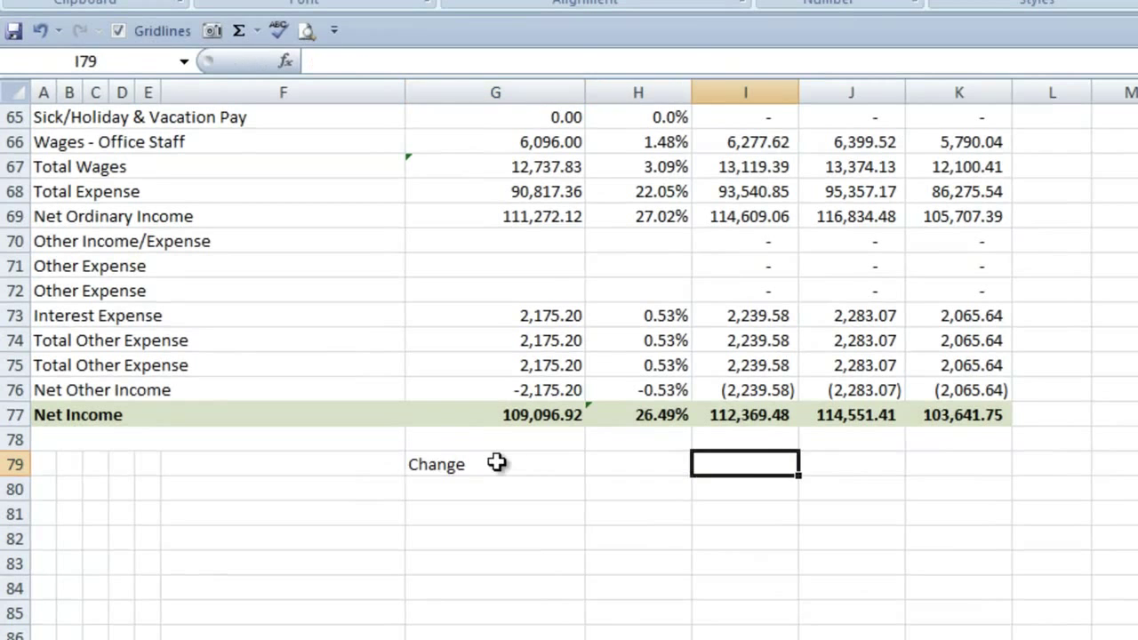
text(=)
click(718, 415)
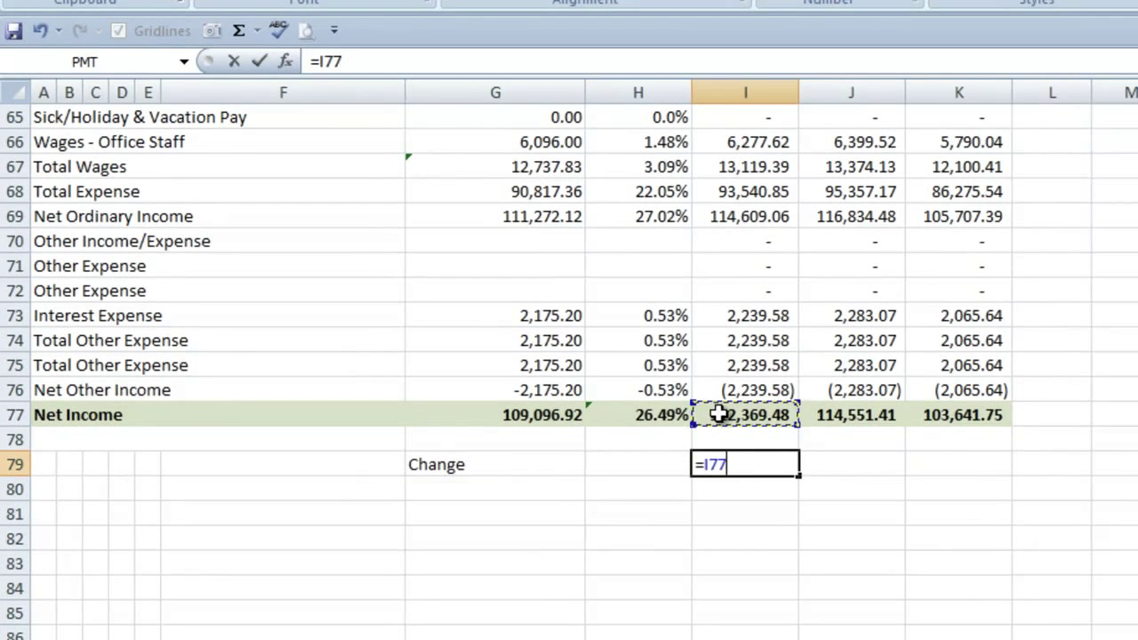
text(-)
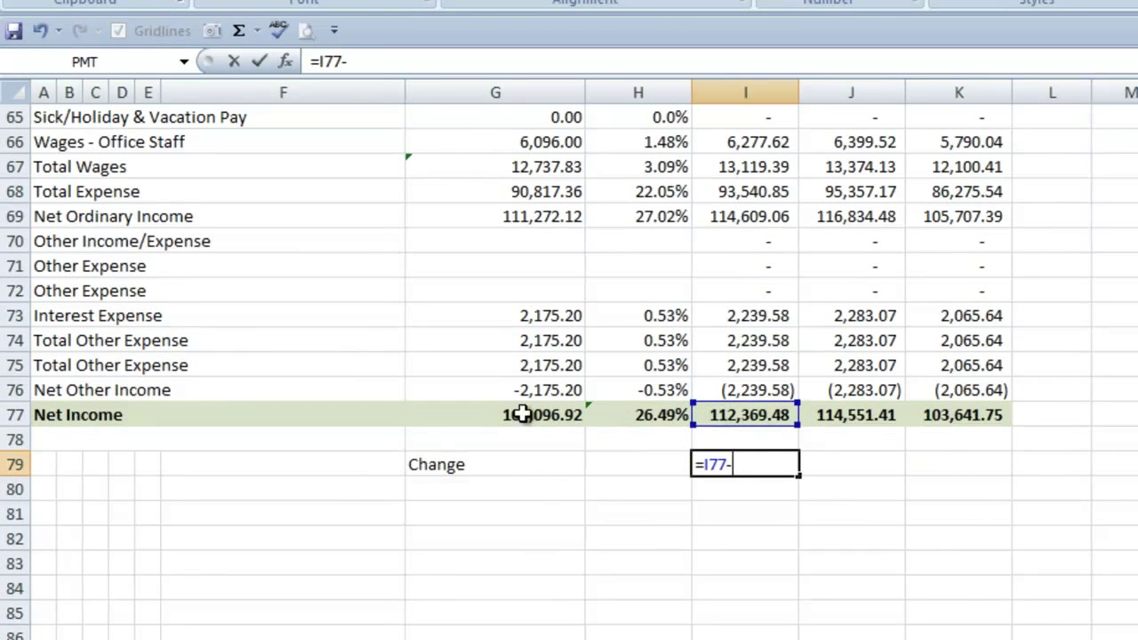
click(491, 414)
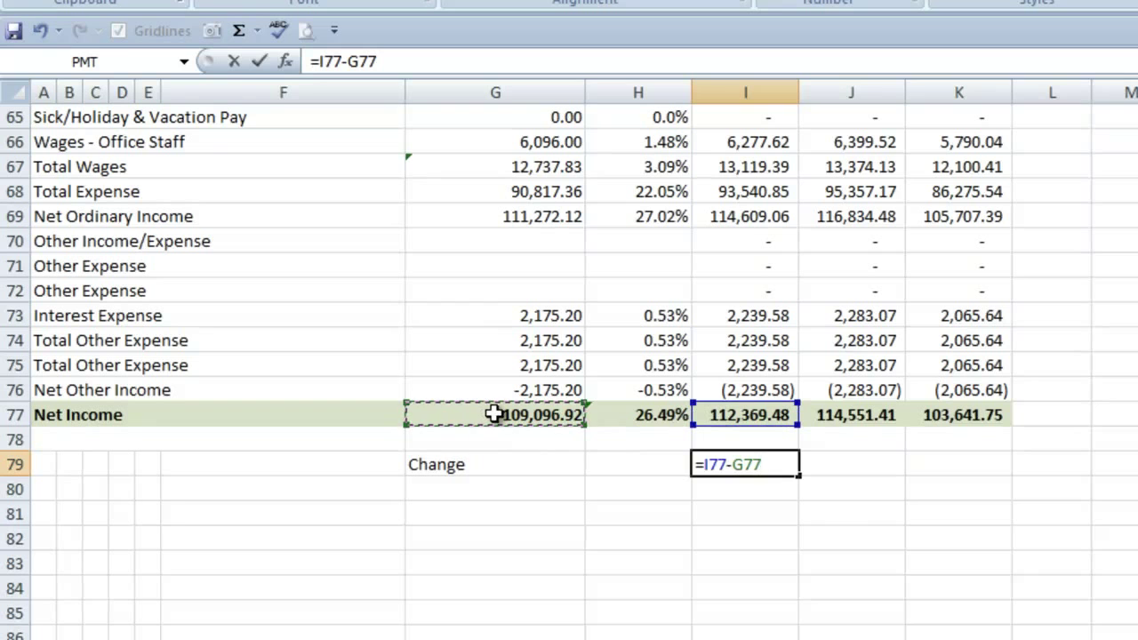
key(F4)
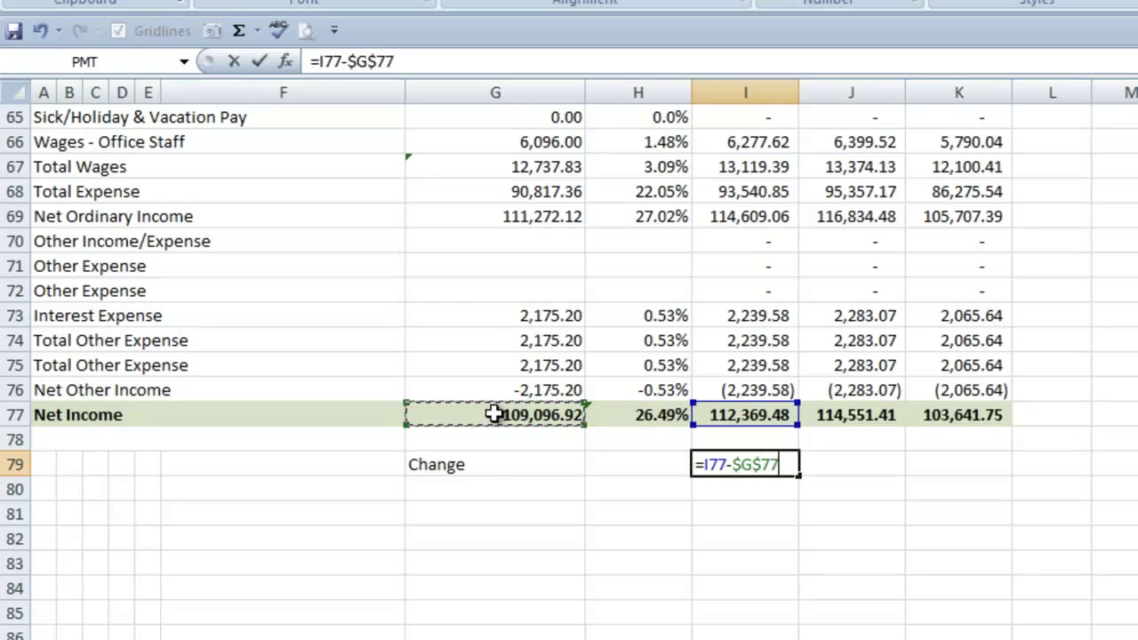
key(Tab)
click(722, 468)
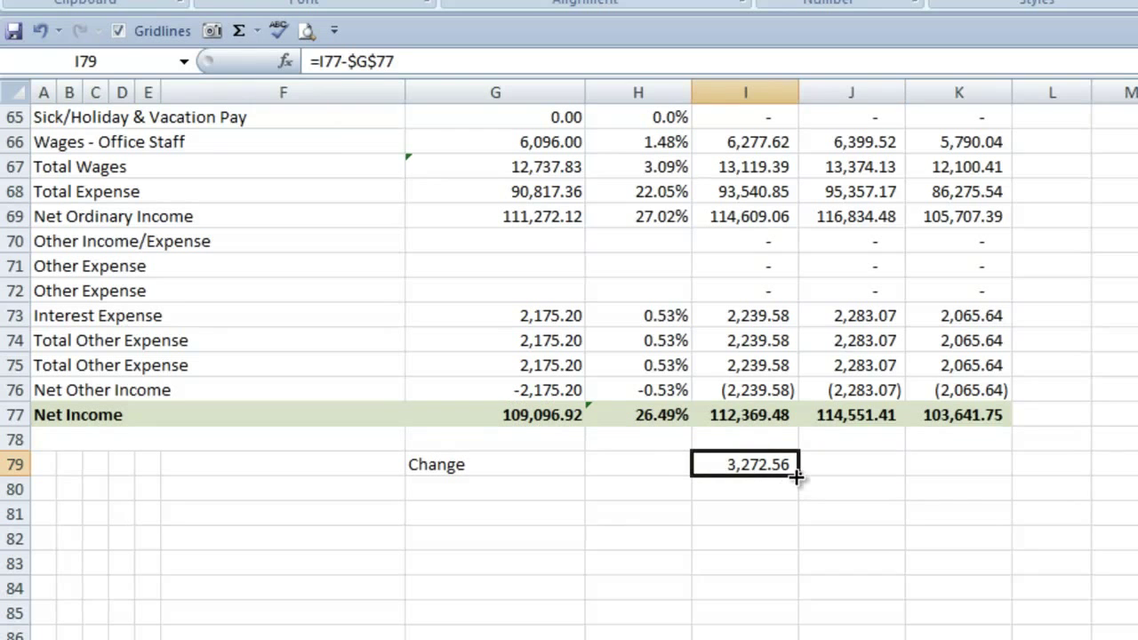
drag(797, 476, 956, 474)
Format I79:K79 as Number with negatives in red parentheses, and make the Change row G79:K79 bold.
right_click(947, 476)
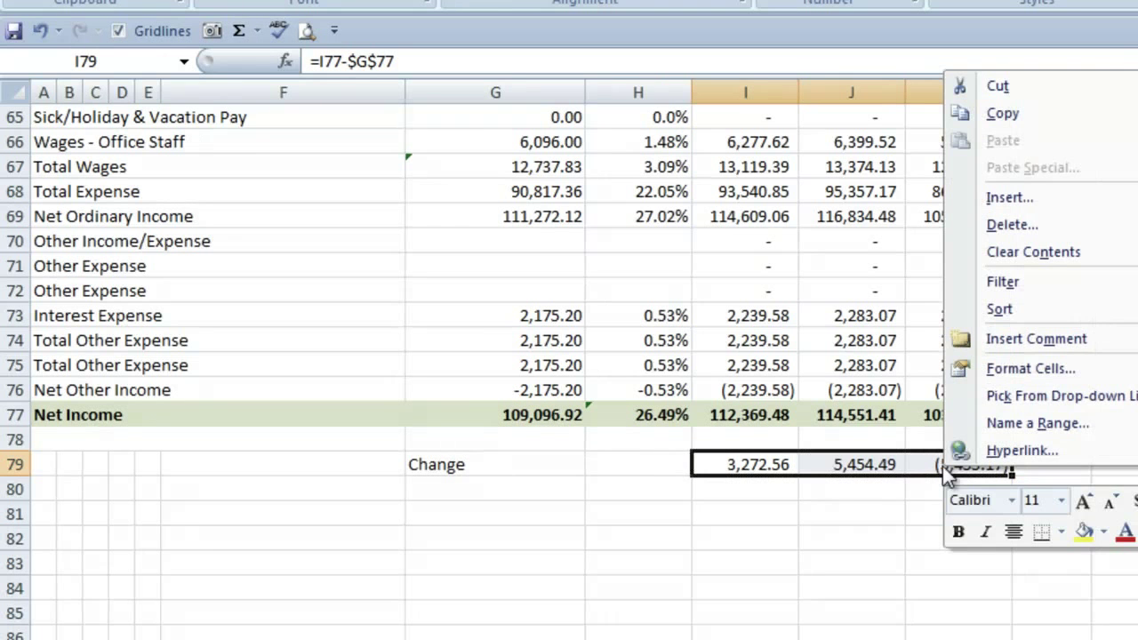
click(991, 369)
click(716, 199)
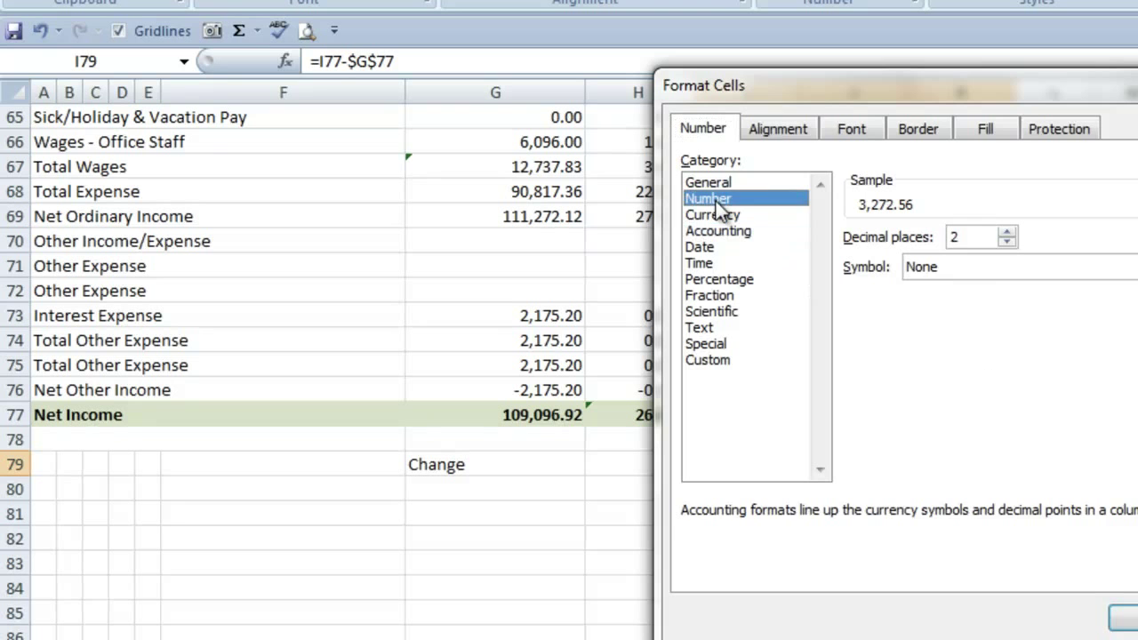
click(880, 364)
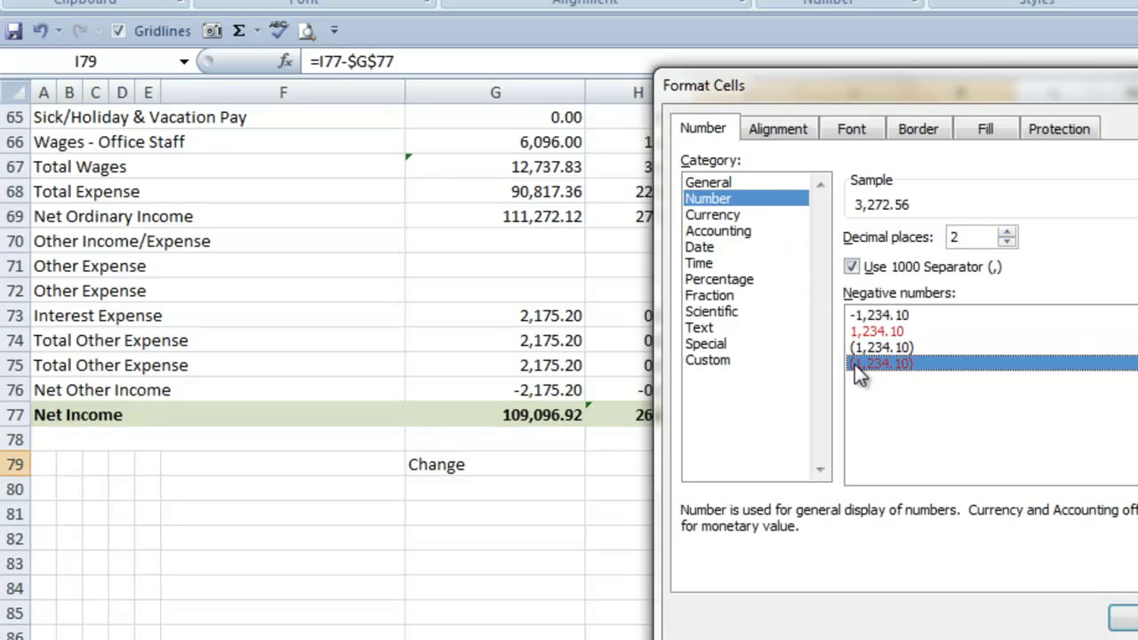
click(1124, 618)
drag(920, 462, 493, 464)
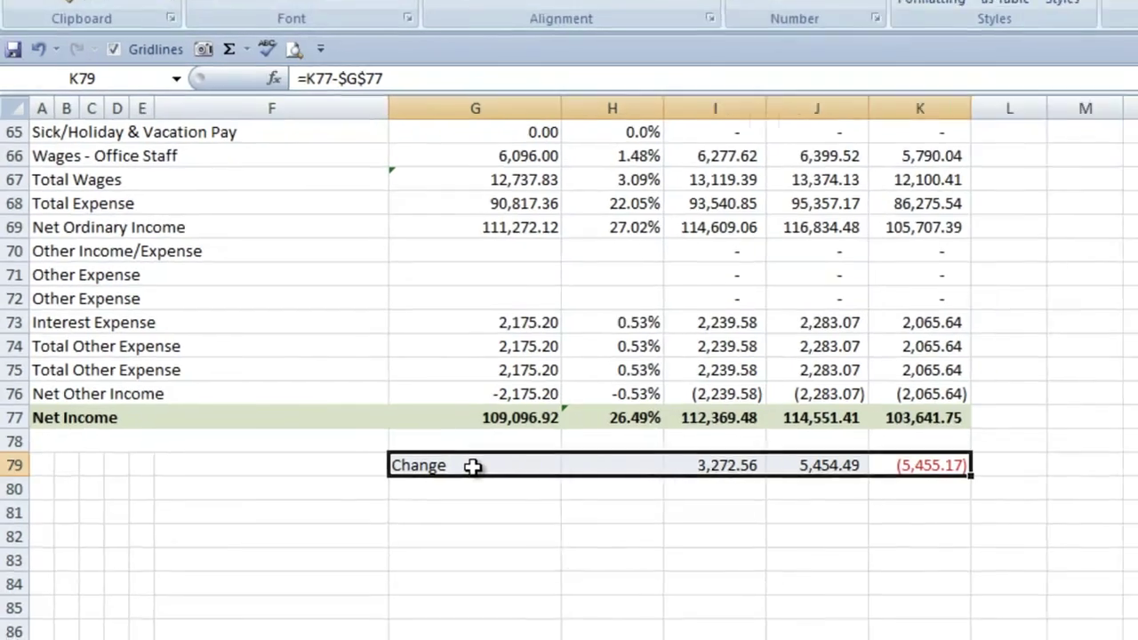
key(ctrl+b)
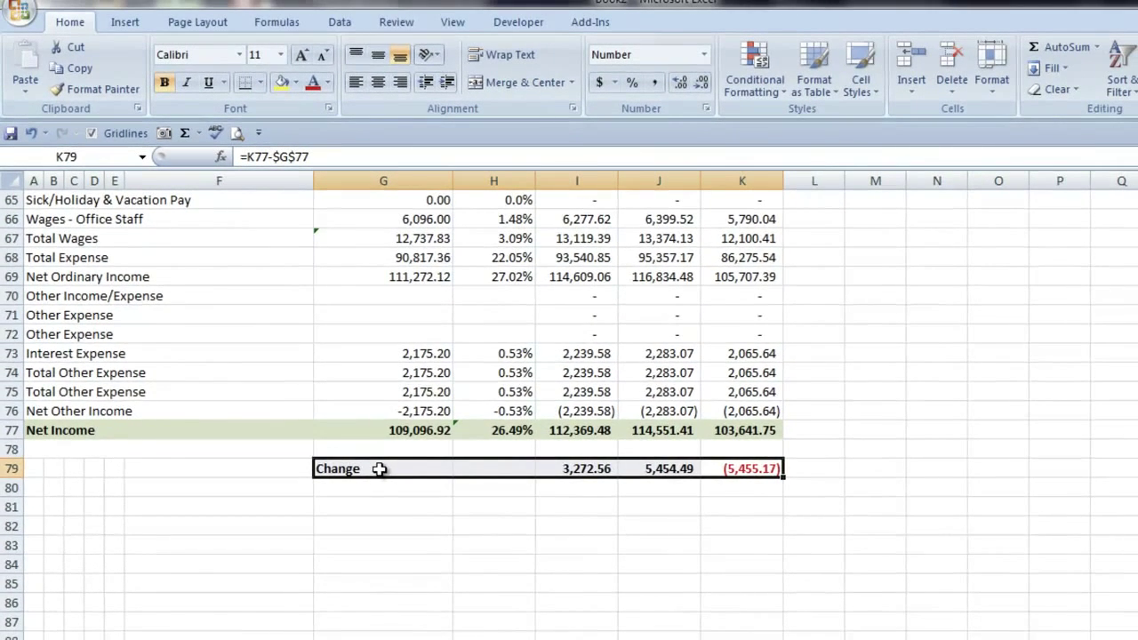
Freeze the panes above row 10, Cost of Goods Sold, so rows 1 to 9 stay in place while scrolling.
scroll(379, 468, up, 20)
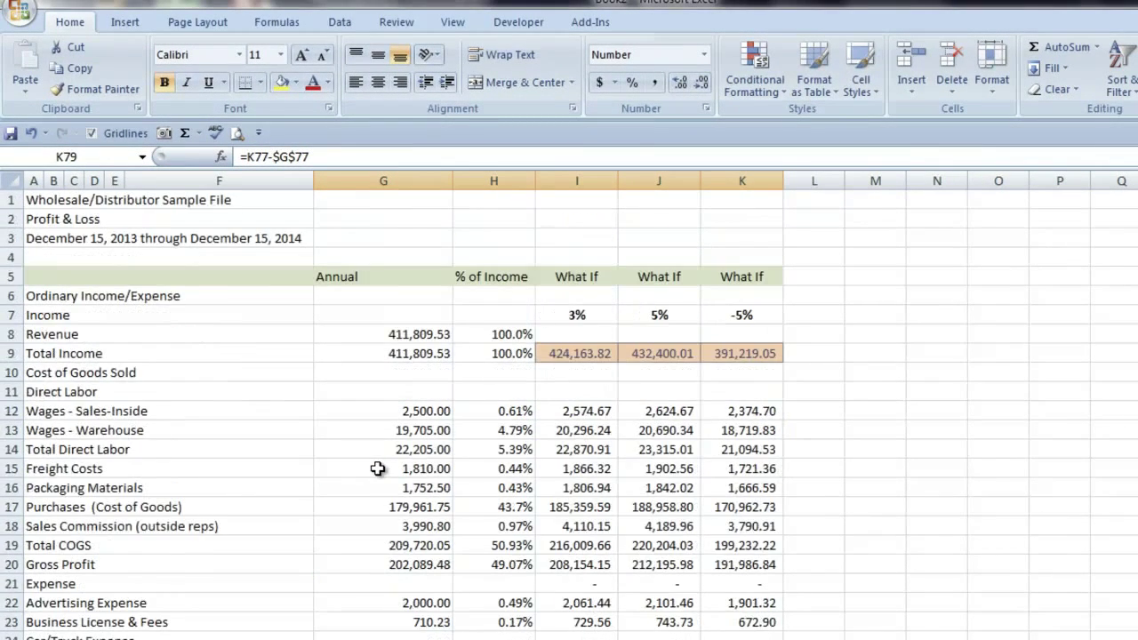
click(62, 373)
click(453, 28)
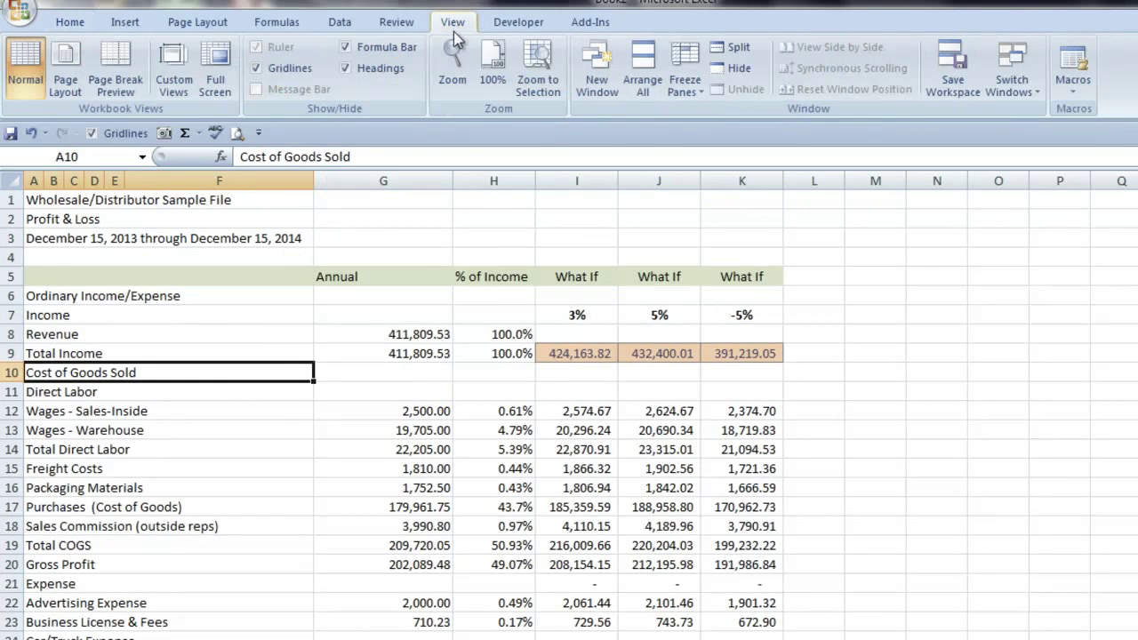
click(689, 86)
click(701, 127)
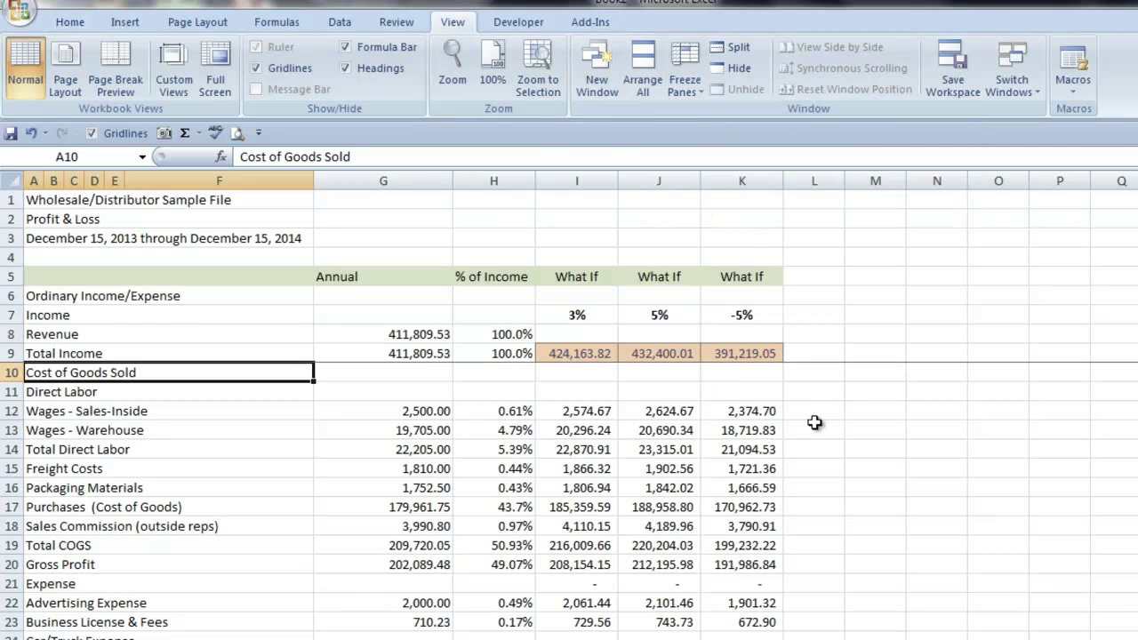
Review the expense, Net Income and Change rows beneath the frozen income header.
scroll(282, 483, down, 7)
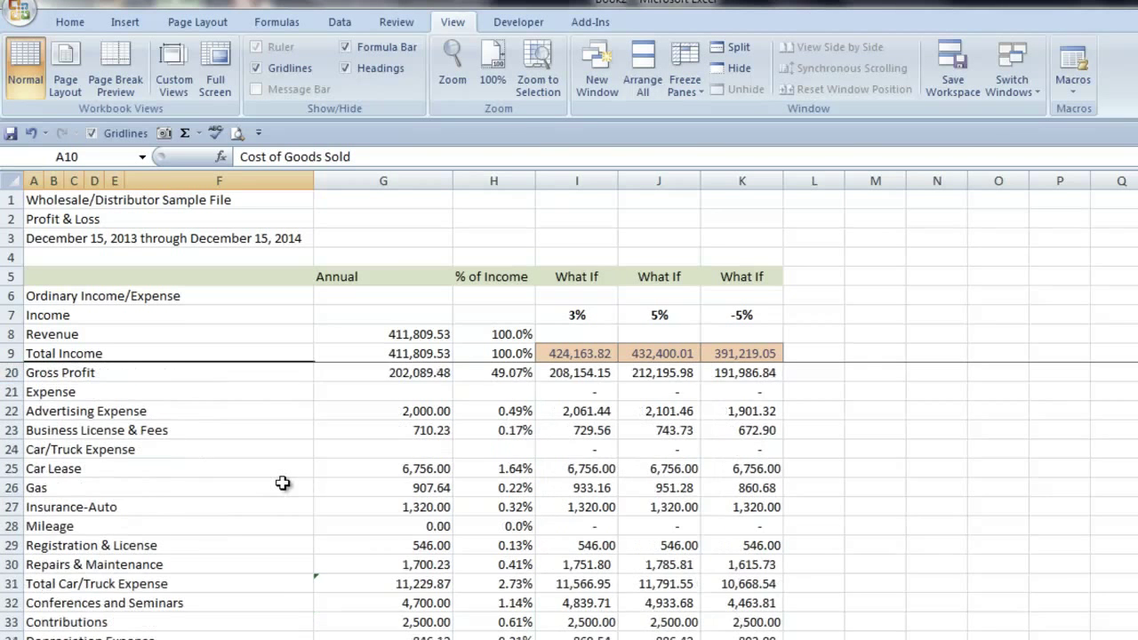
scroll(281, 483, down, 1)
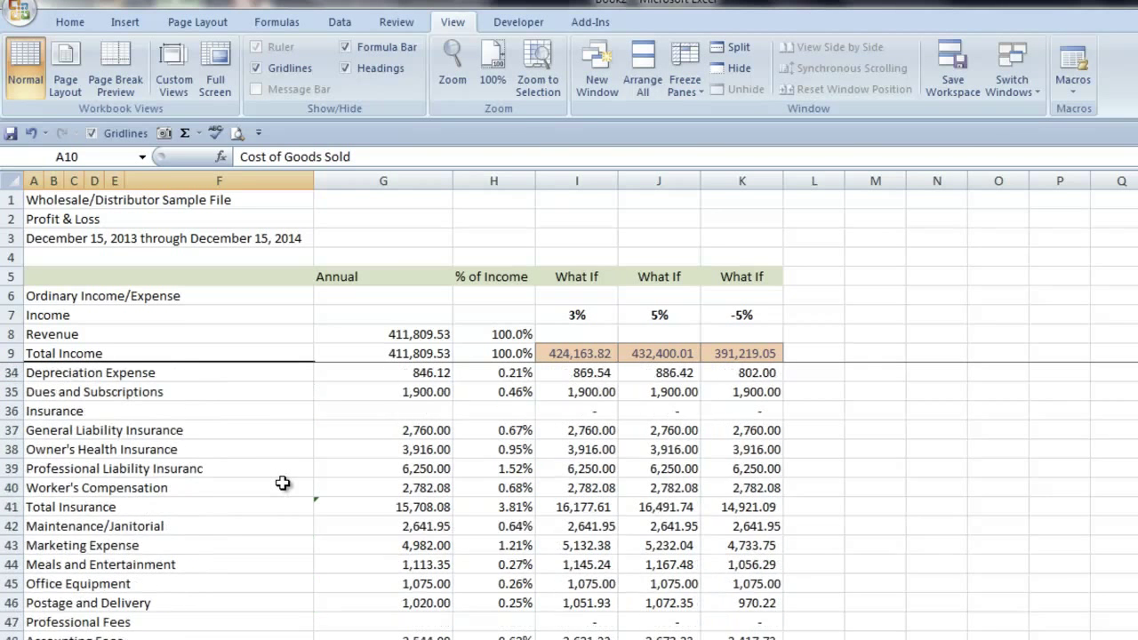
scroll(282, 483, down, 7)
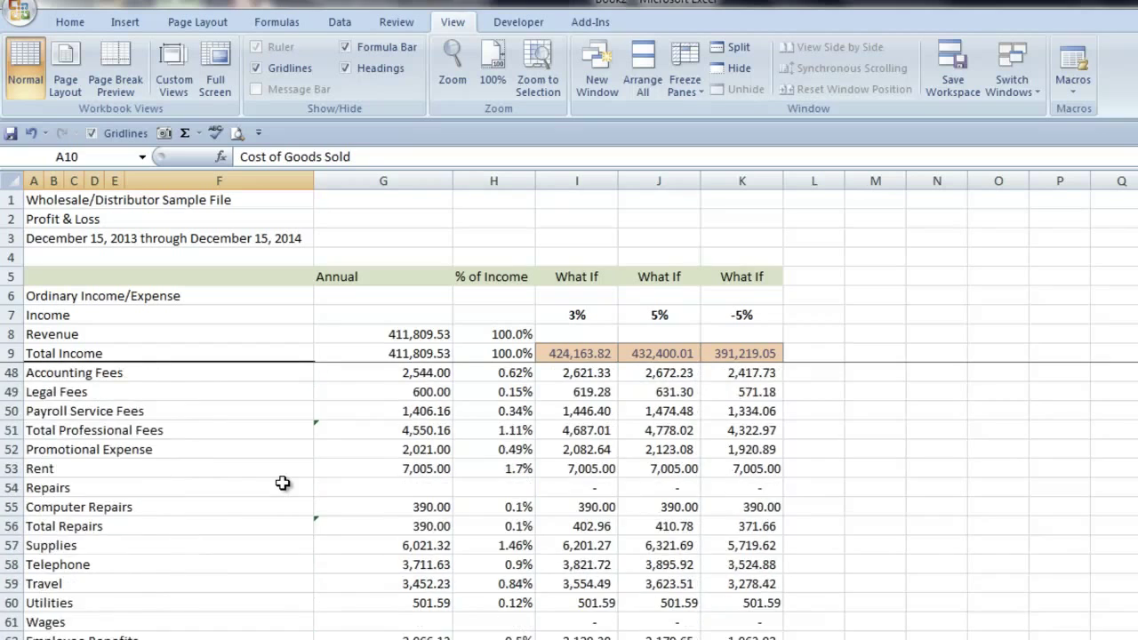
scroll(282, 483, down, 5)
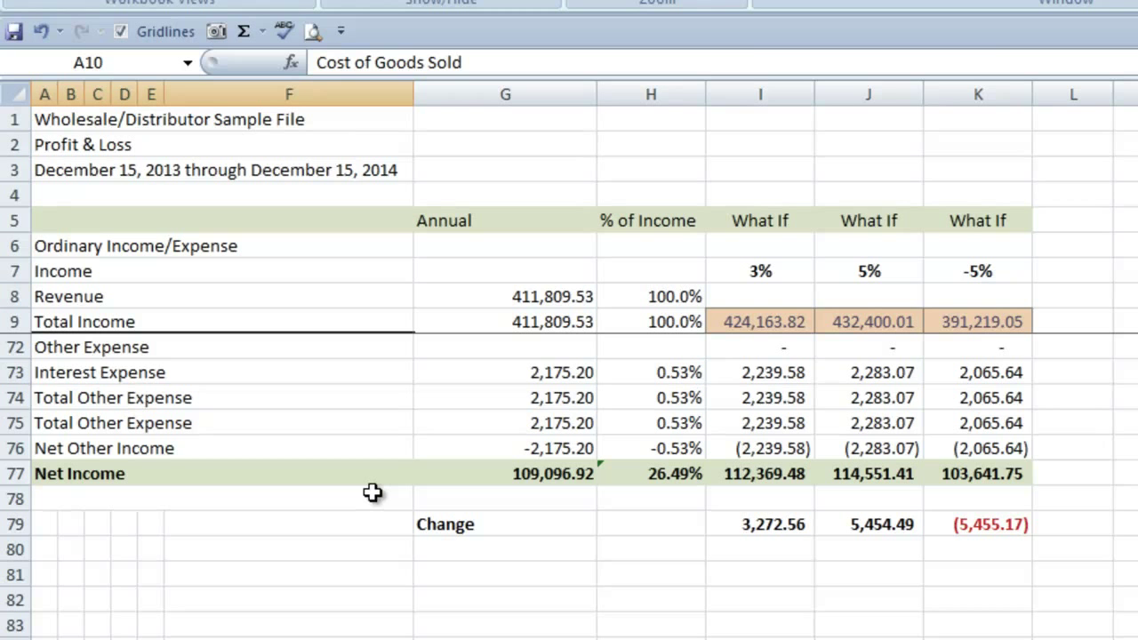
scroll(371, 493, up, 13)
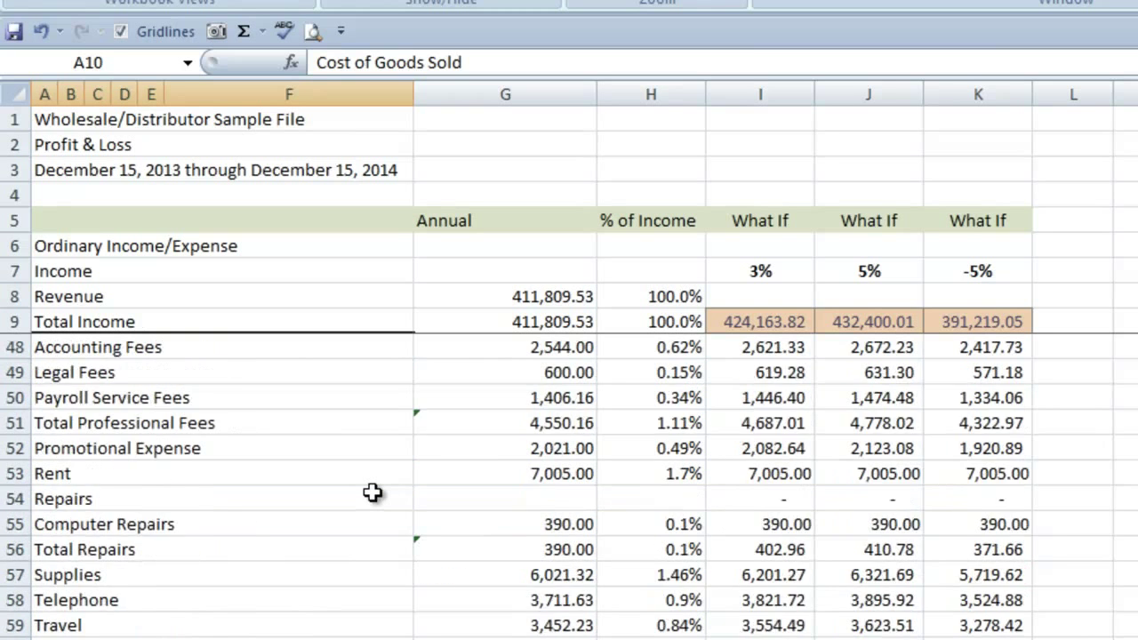
scroll(372, 492, up, 7)
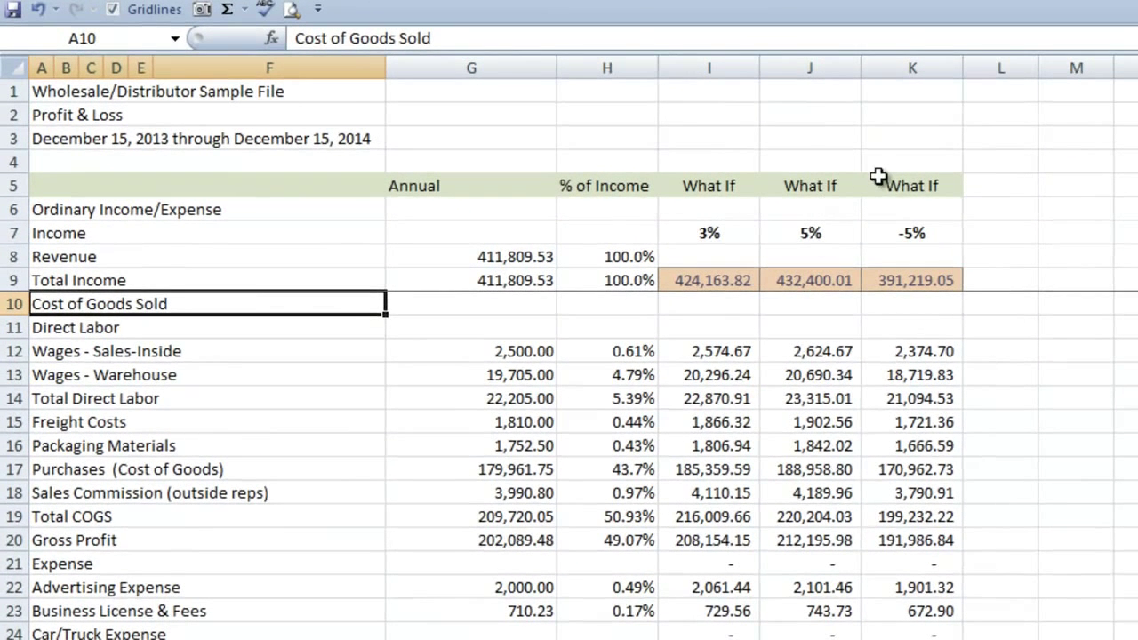
Extend the last What If column's header and income cells K5:K9 into column L, and widen column L.
drag(878, 176, 1027, 285)
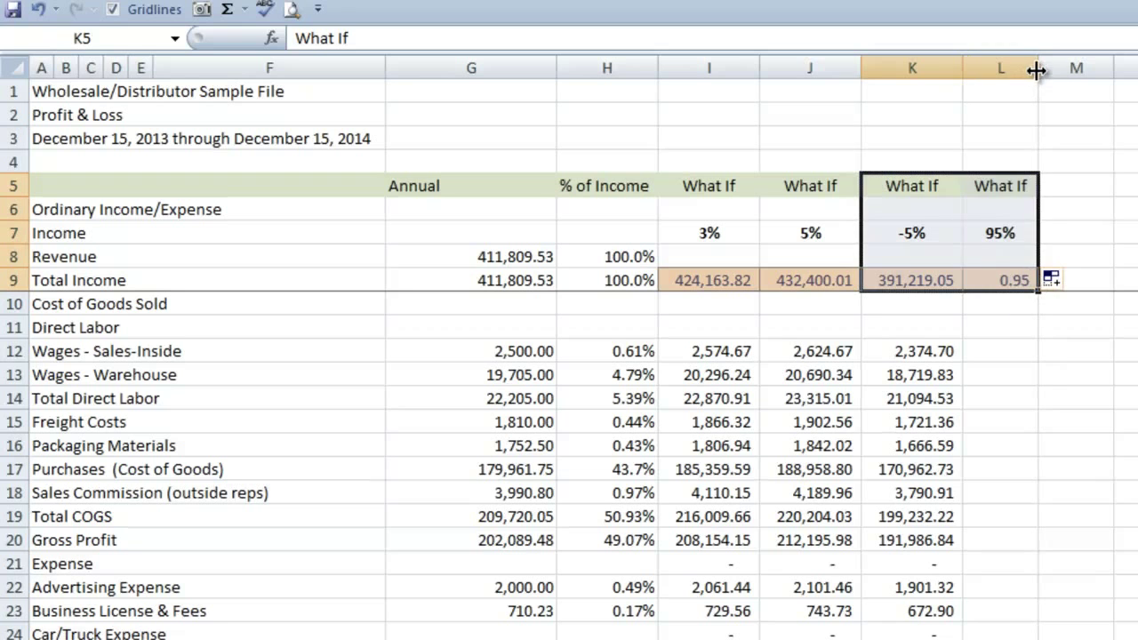
drag(1038, 68, 1060, 72)
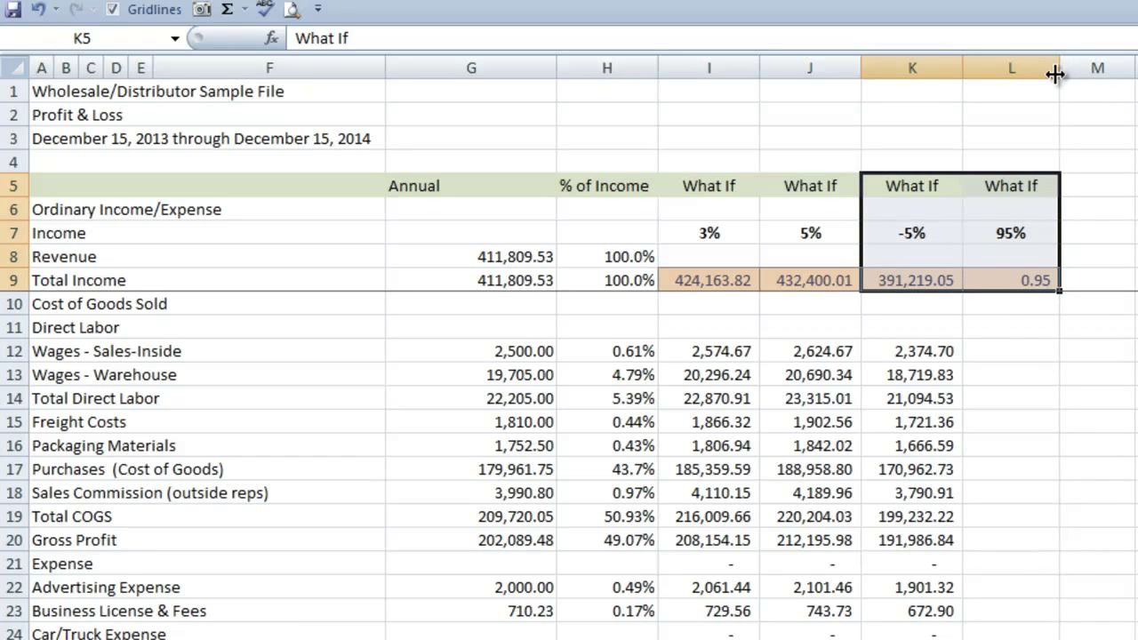
Set the new What If column's income change in L7 to 10% and enter =1.1*G9 in L9.
click(990, 235)
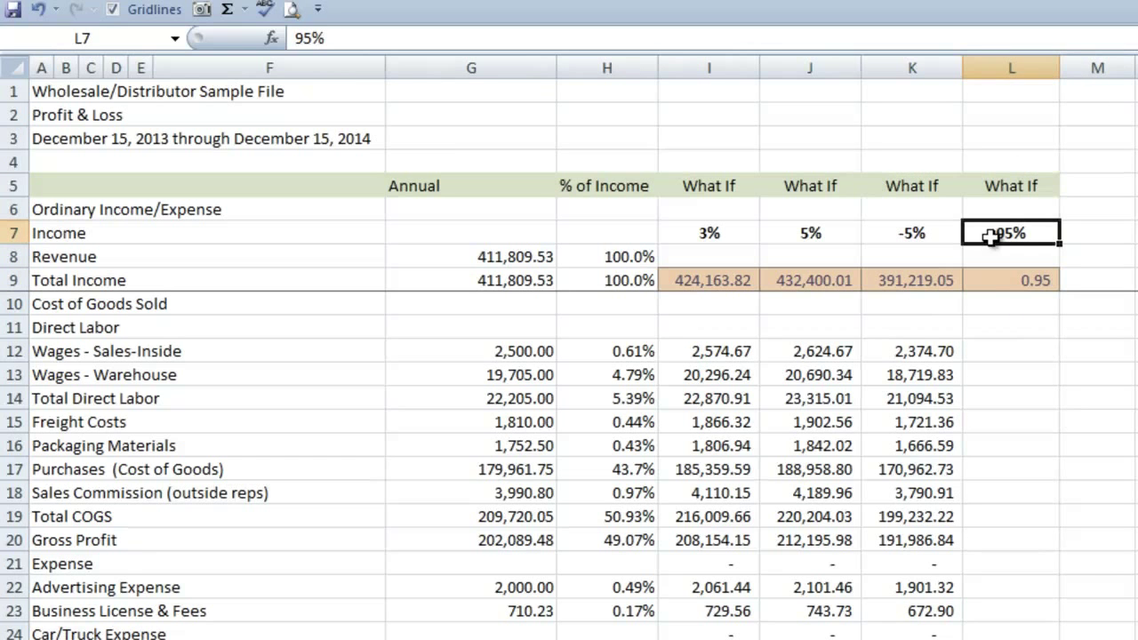
text(10)
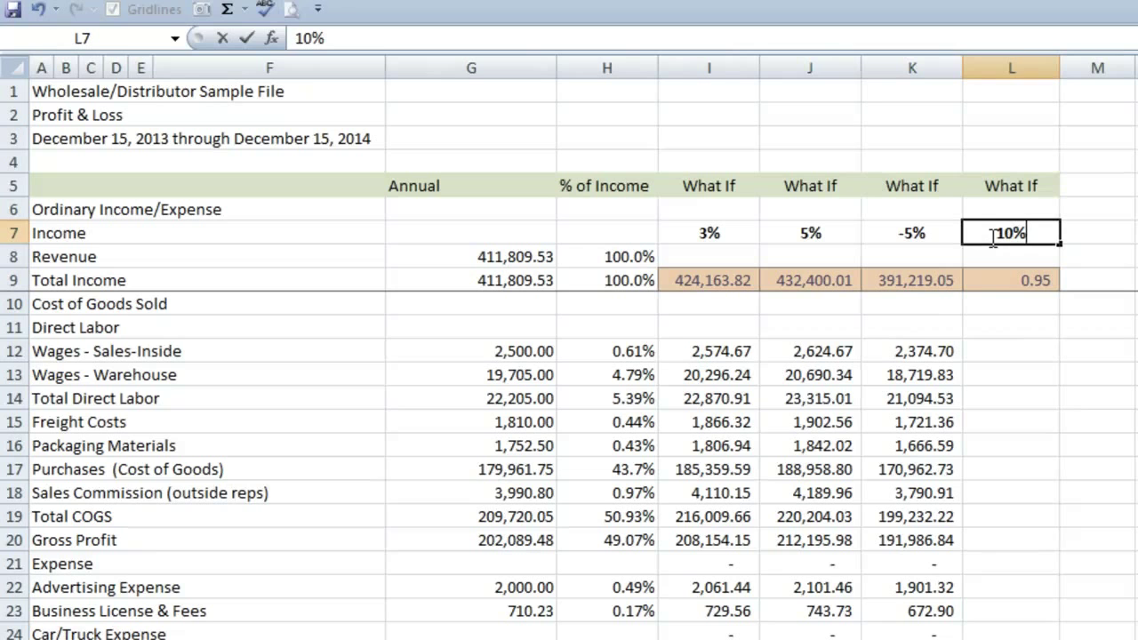
key(Tab)
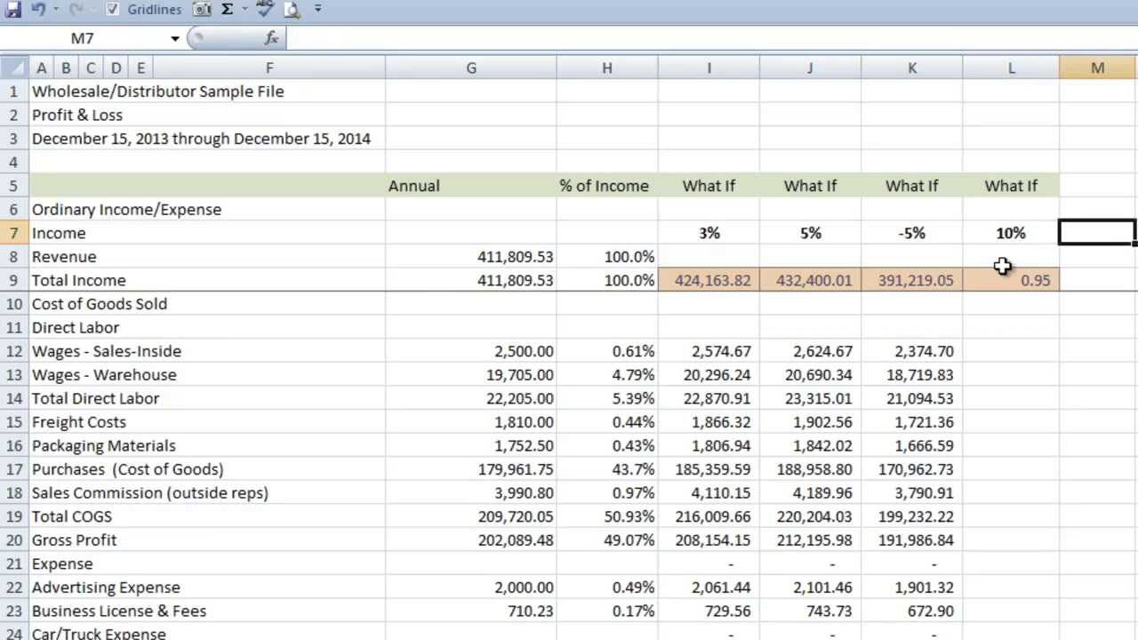
click(1009, 280)
text(=)
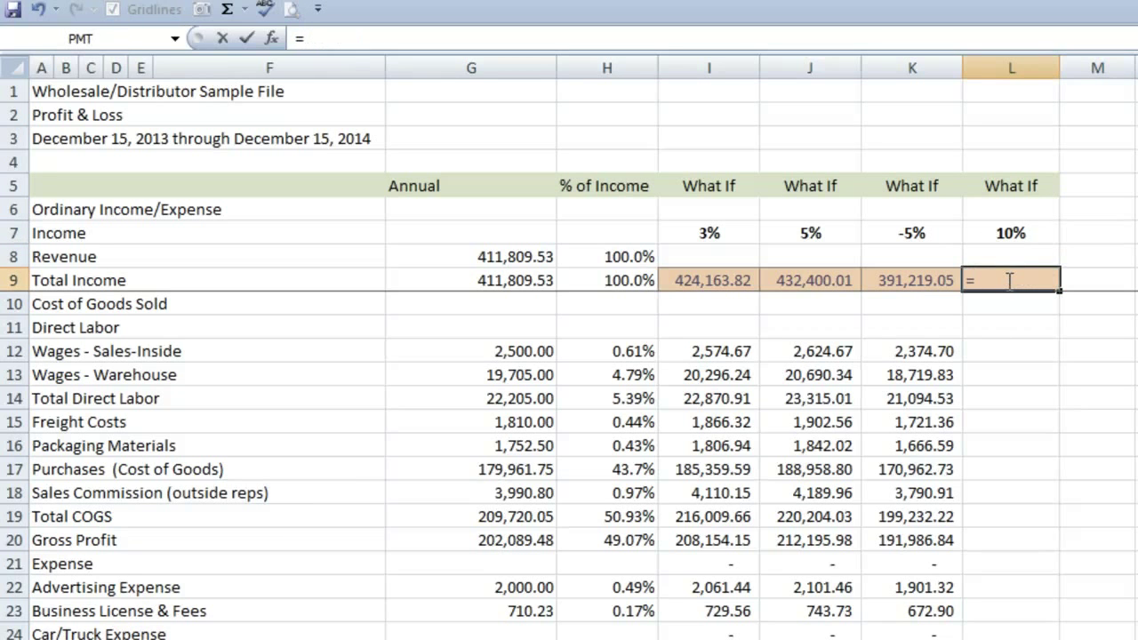
text(1.1*)
click(479, 282)
key(Tab)
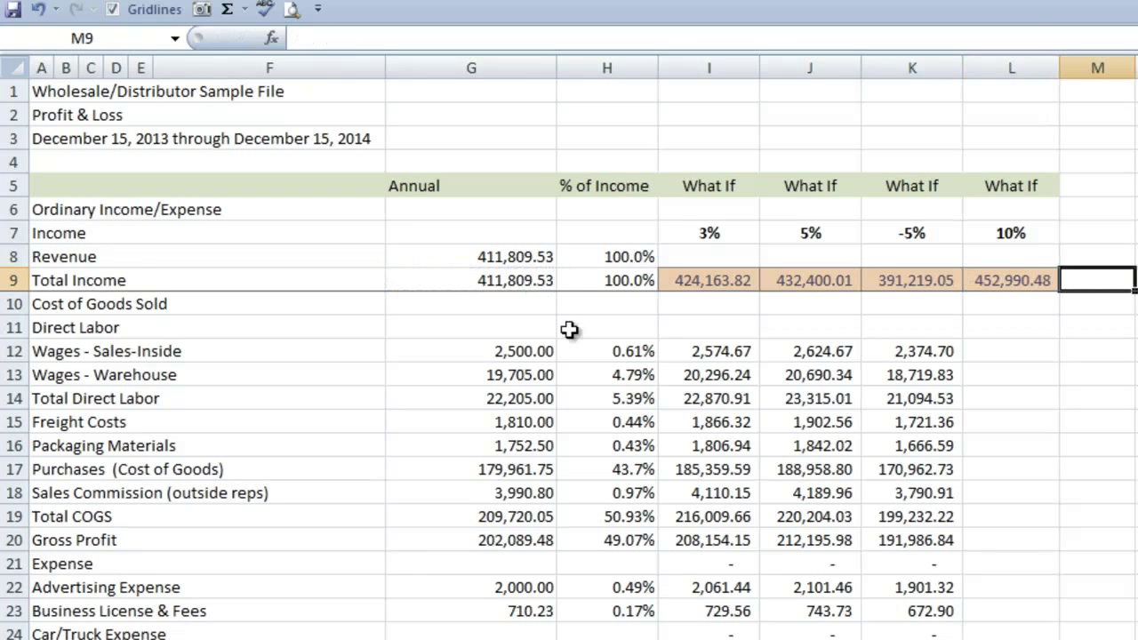
Fill the What If formulas into column L from row 12 down to row 76, starting from K12.
click(918, 354)
drag(961, 360, 1055, 548)
click(1055, 356)
Extend the Net Income formula from K77 to L77 and the Change formula from K79 to L79.
click(943, 569)
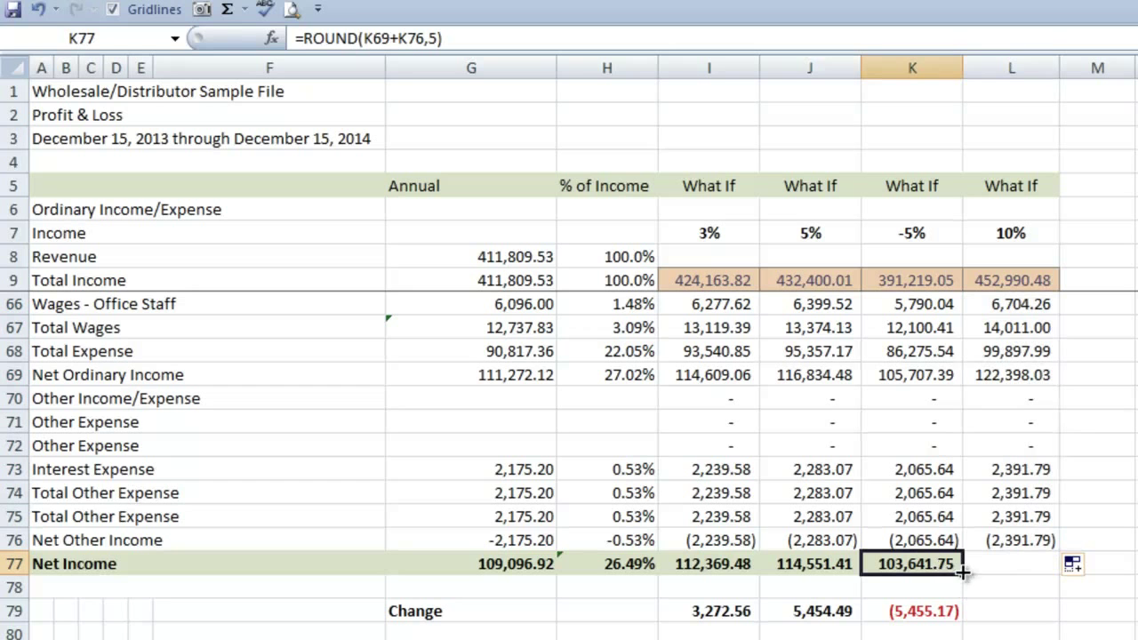
drag(964, 574, 1022, 574)
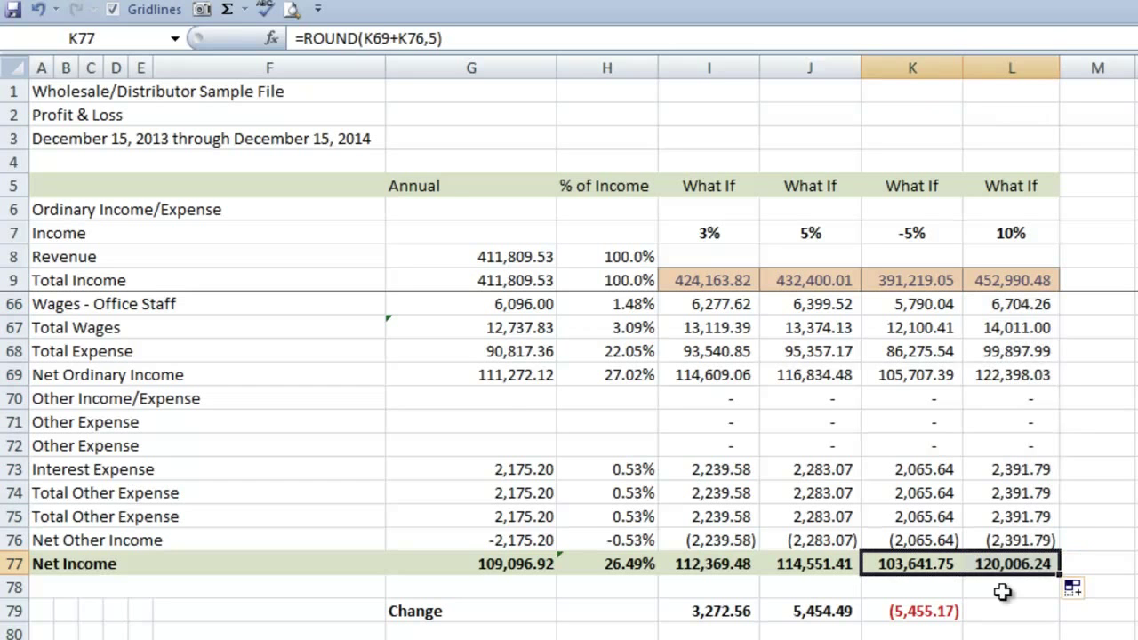
scroll(1005, 589, down, 2)
click(936, 525)
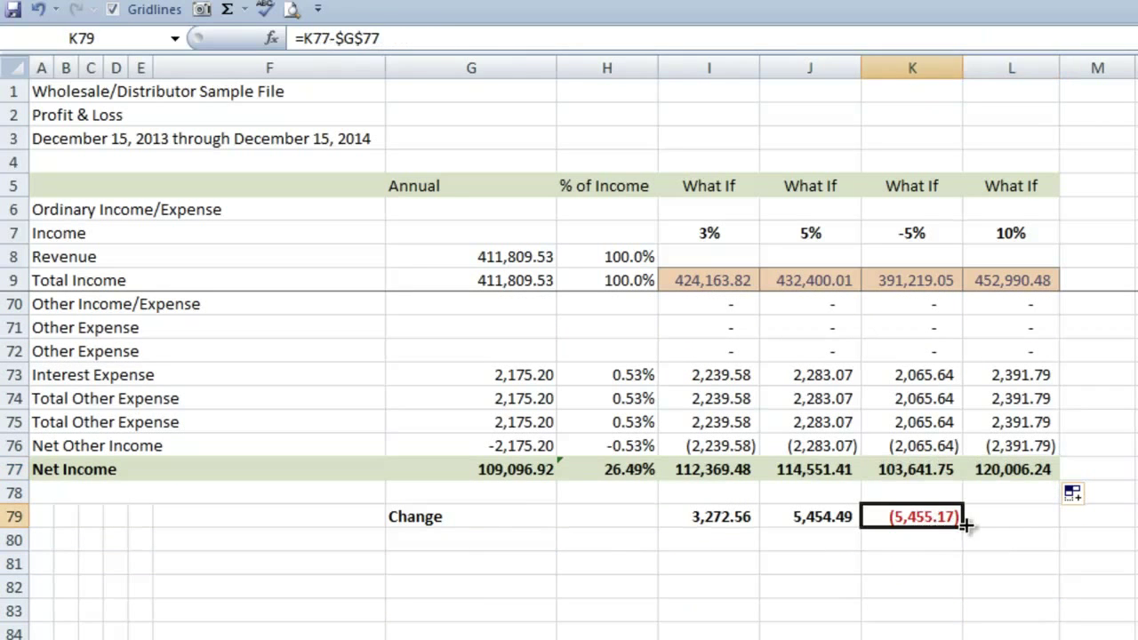
drag(962, 528, 1035, 529)
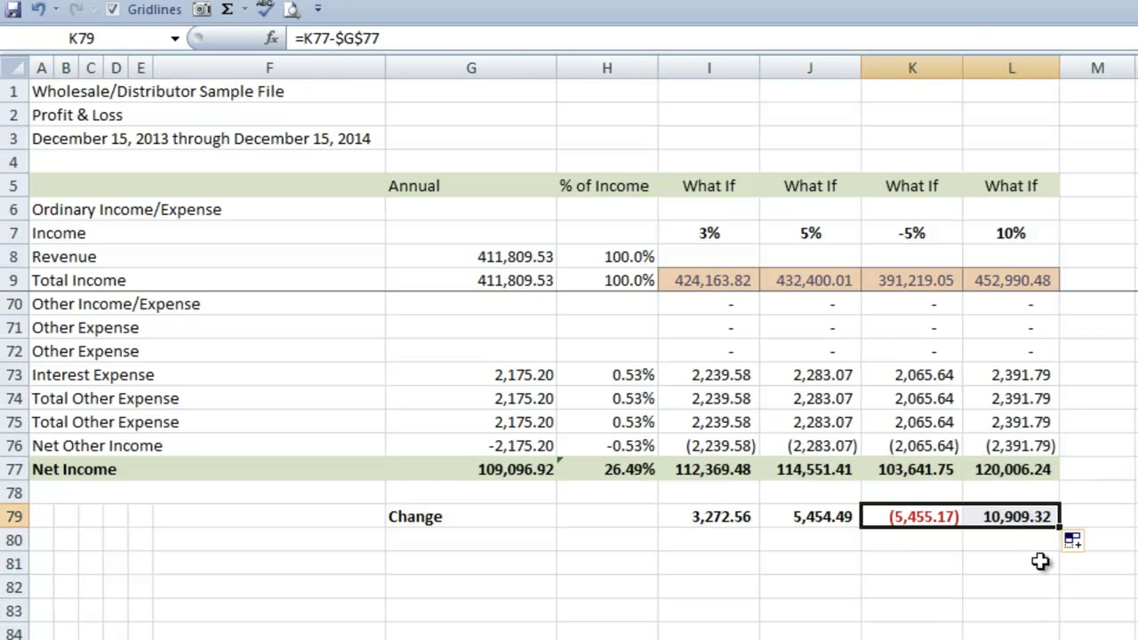
click(945, 607)
scroll(954, 573, down, 2)
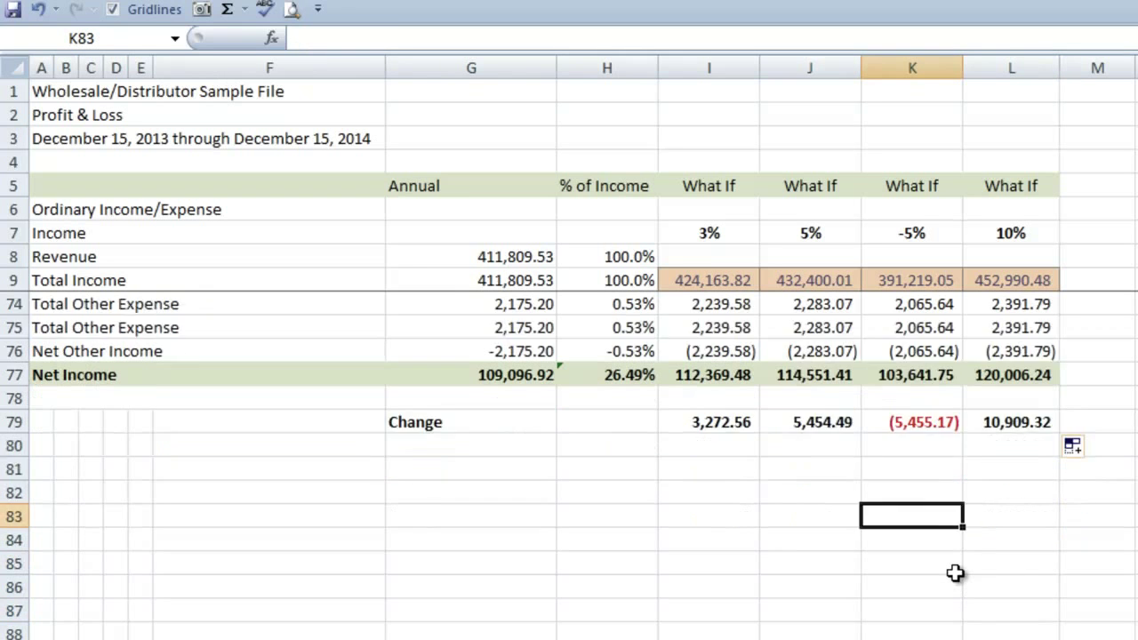
scroll(954, 573, down, 1)
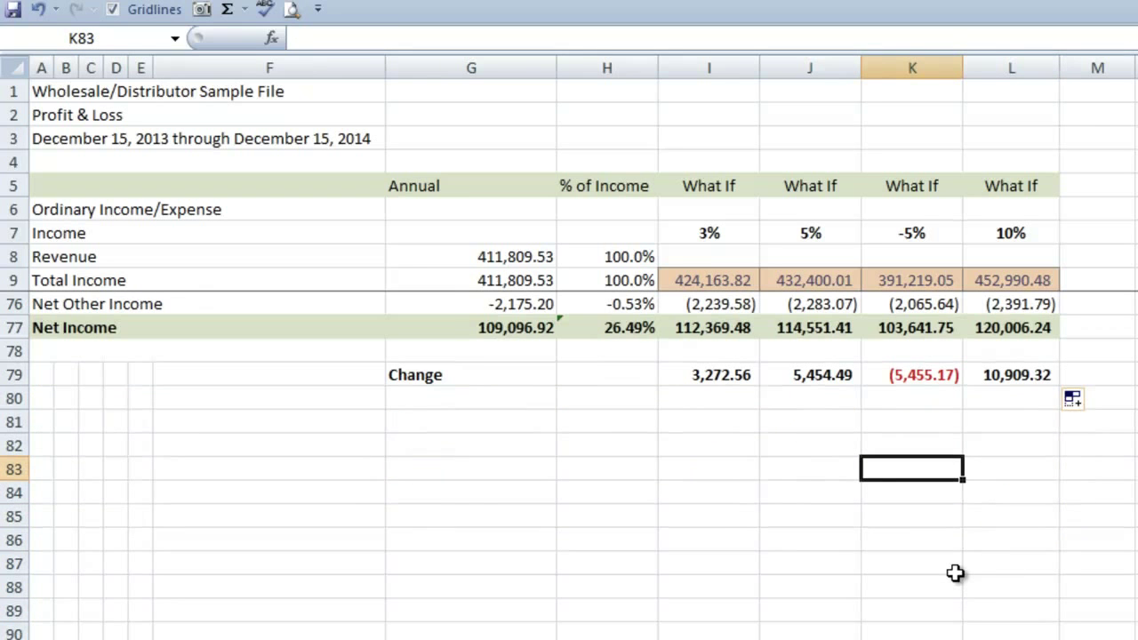